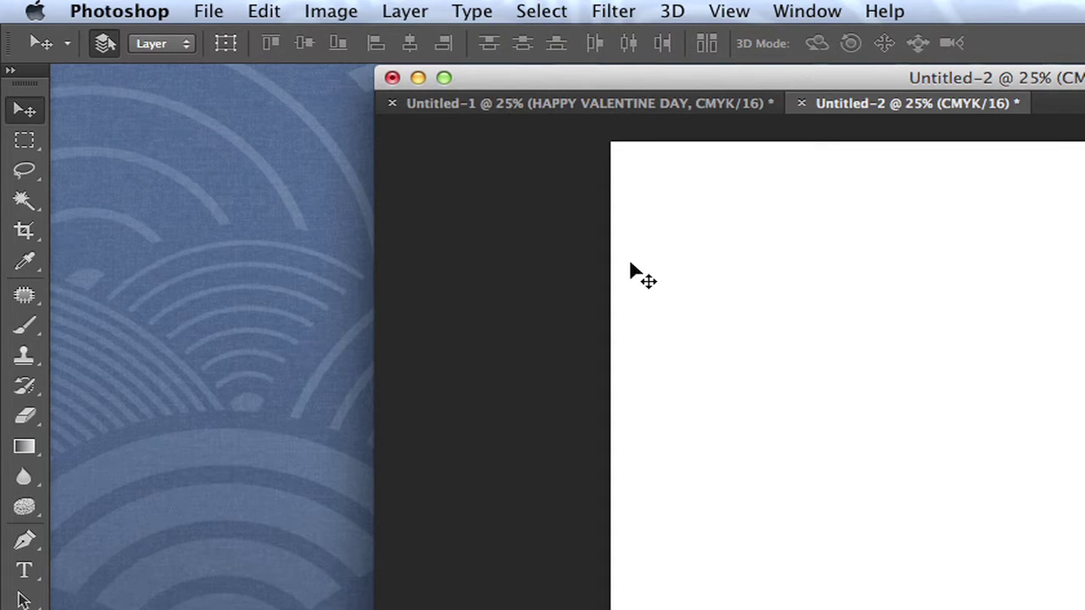
- Review the new-document settings for page size, units, resolution and color mode
{"action": "left_click", "coordinate": [136, 11]}
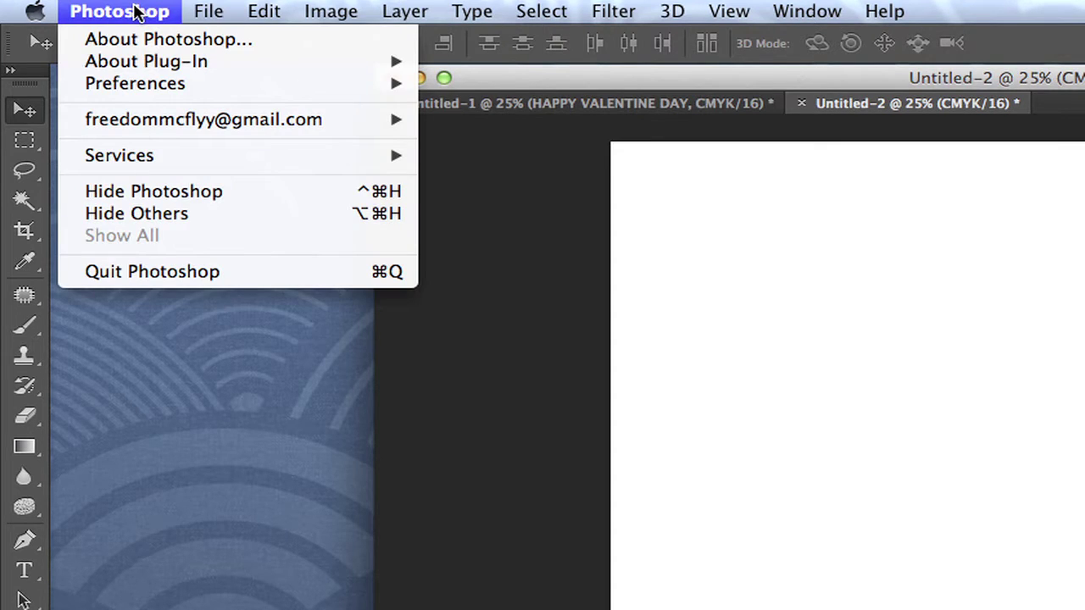
{"action": "mouse_move", "coordinate": [202, 14]}
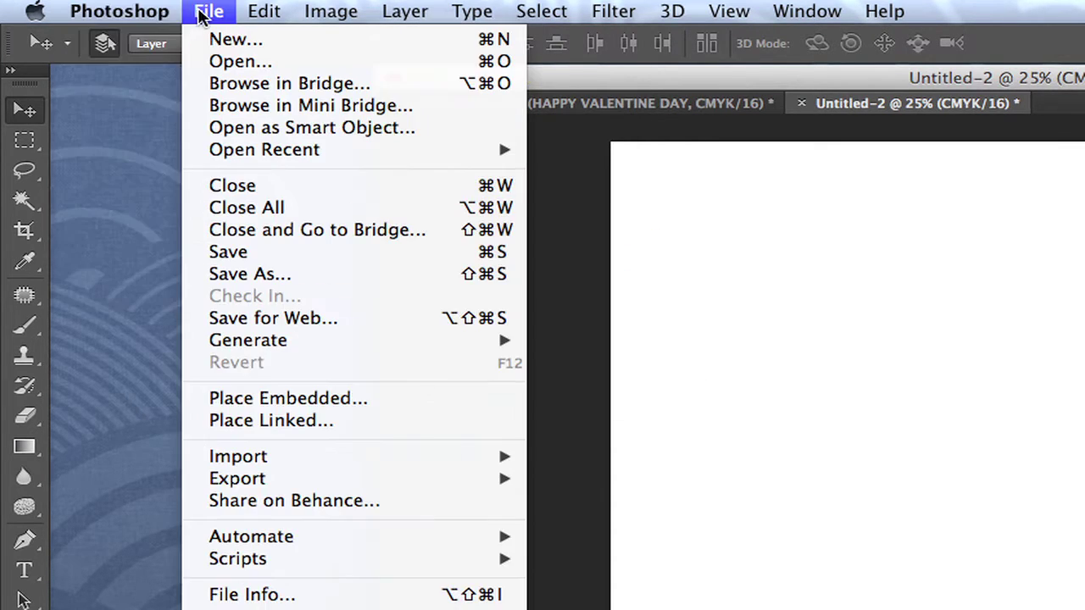
{"action": "left_click", "coordinate": [212, 40]}
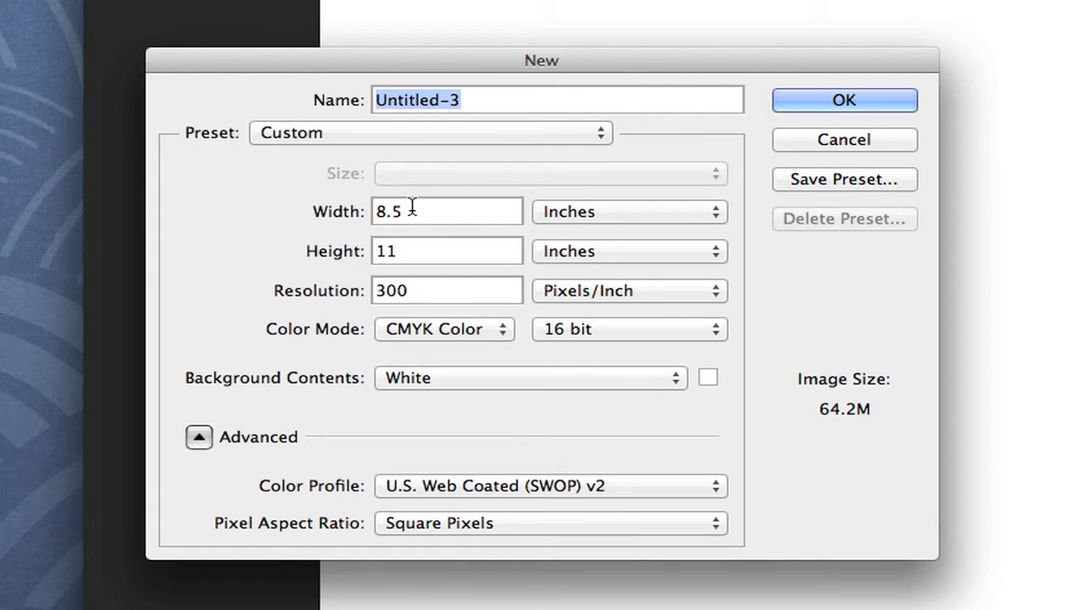
{"action": "left_click", "coordinate": [606, 209]}
{"action": "left_click", "coordinate": [598, 217]}
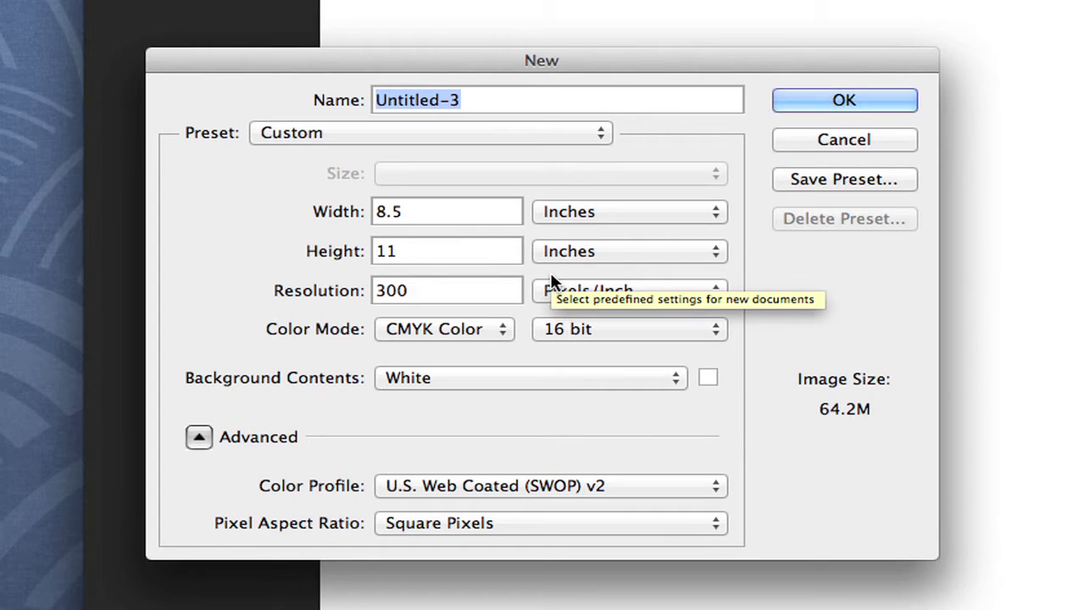
{"action": "left_click", "coordinate": [443, 334]}
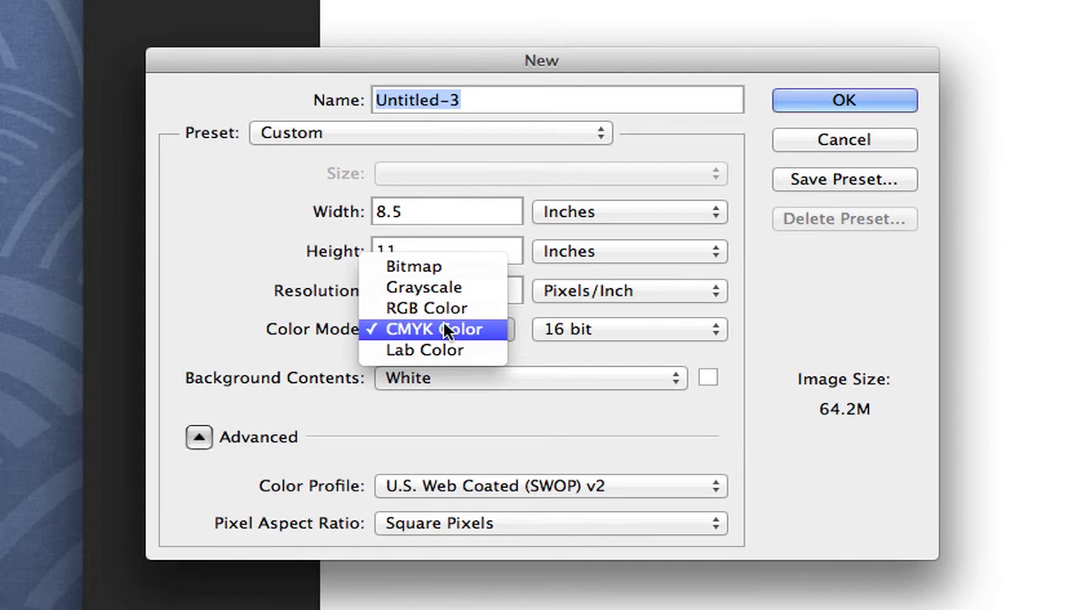
{"action": "left_click", "coordinate": [450, 330]}
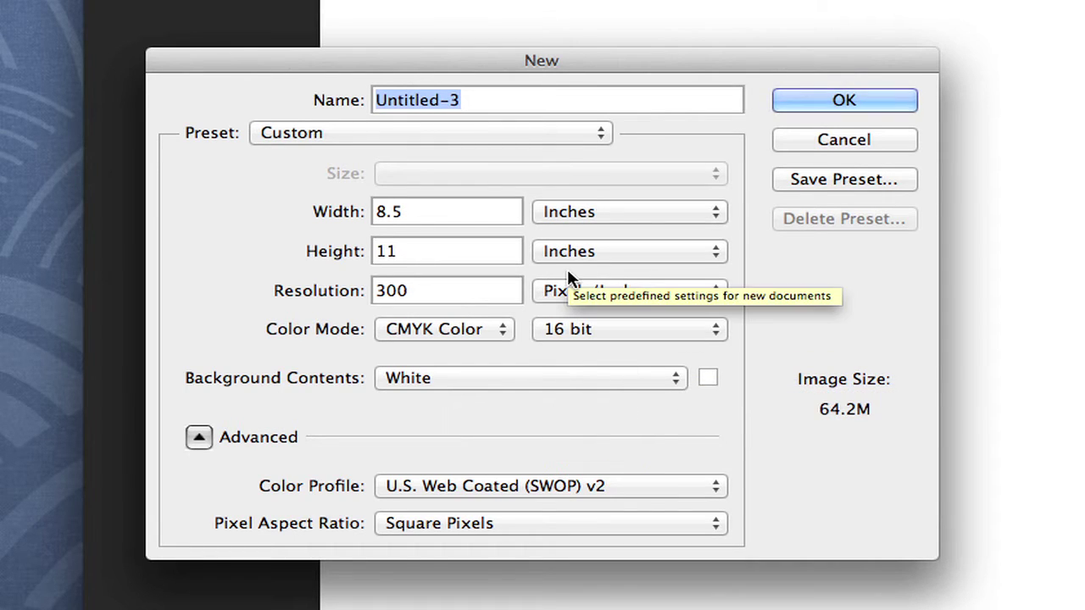
{"action": "left_click", "coordinate": [859, 102]}
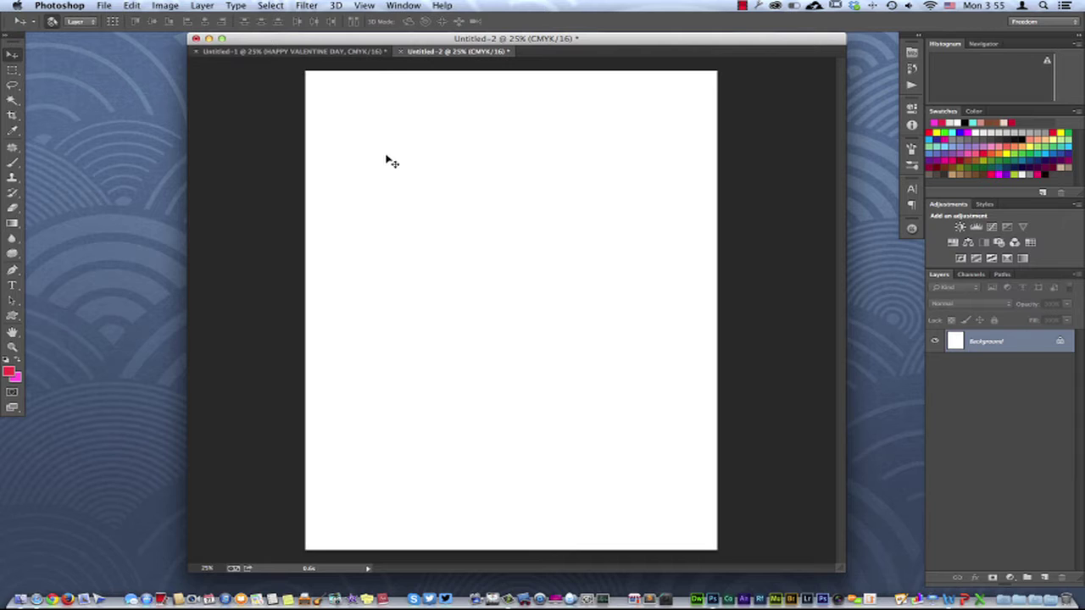
- Show the rulers and place guides along all four edges of the blank page
{"action": "key", "text": "super+r"}
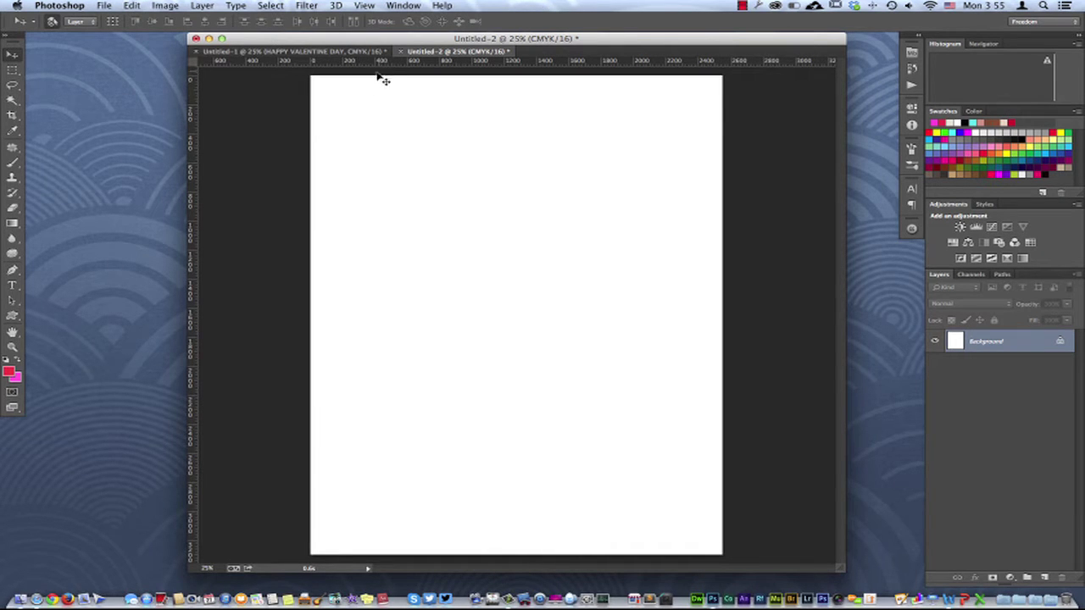
{"action": "left_click_drag", "start_coordinate": [381, 66], "coordinate": [382, 77]}
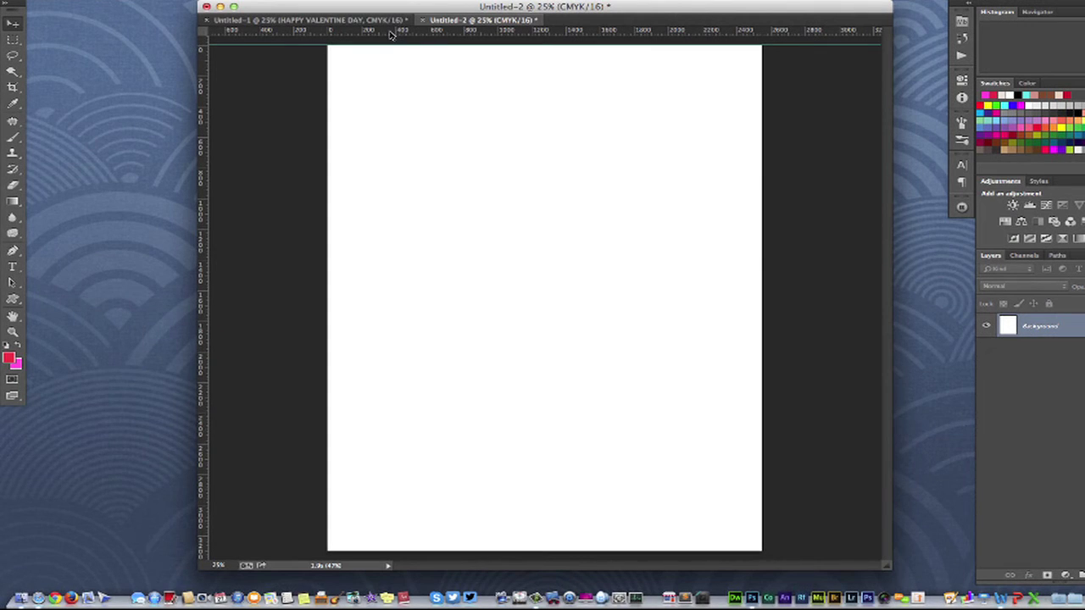
{"action": "left_click_drag", "start_coordinate": [392, 34], "coordinate": [421, 551]}
{"action": "left_click_drag", "start_coordinate": [209, 383], "coordinate": [761, 370]}
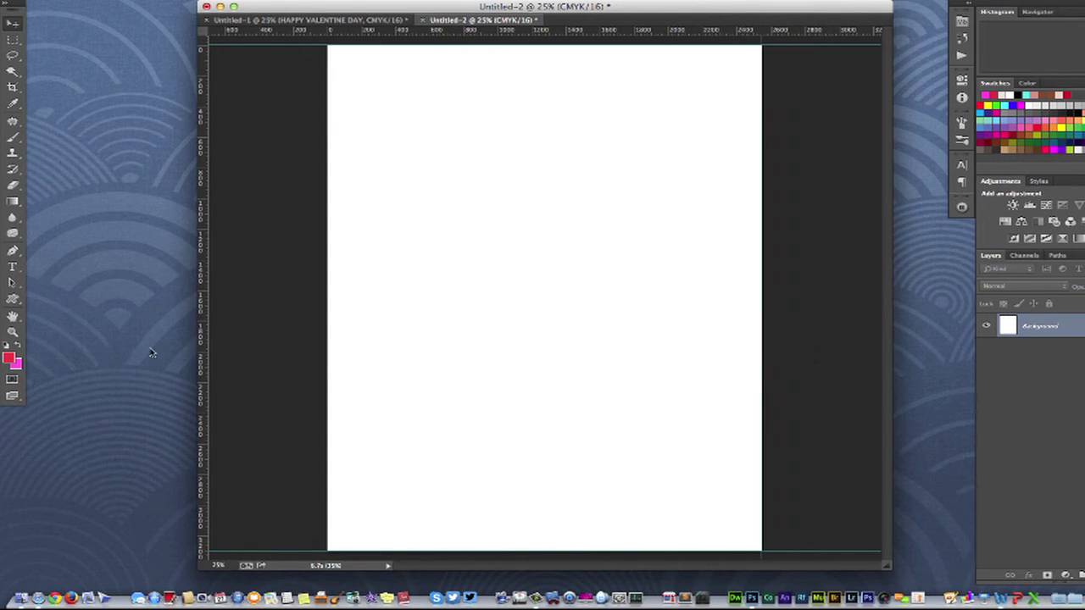
{"action": "left_click_drag", "start_coordinate": [202, 341], "coordinate": [327, 338]}
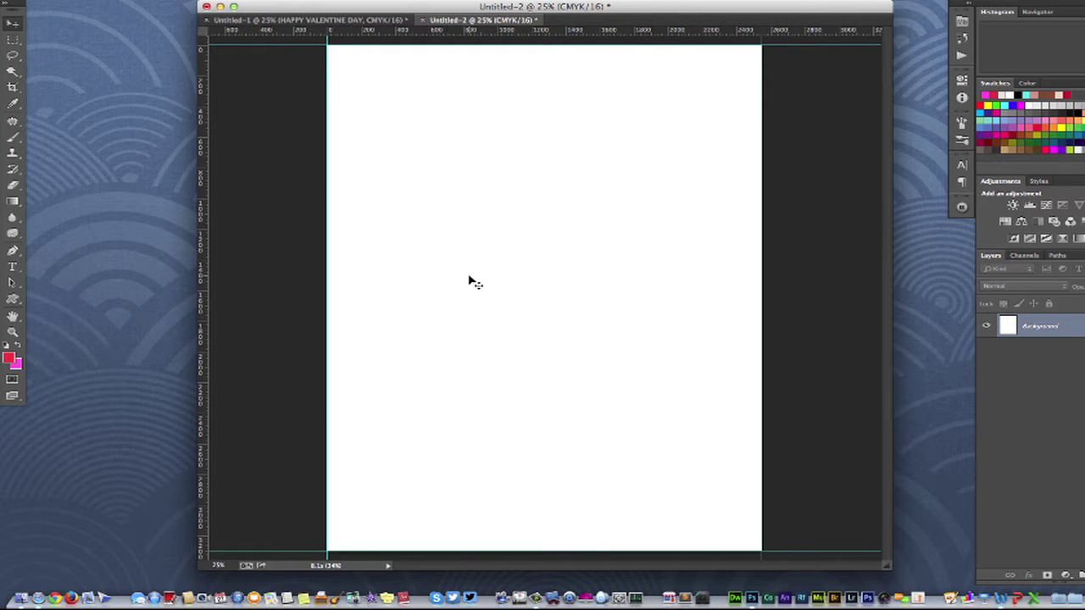
- Enlarge and reposition the document window to leave empty workspace around the whole page
{"action": "key", "text": "super+minus"}
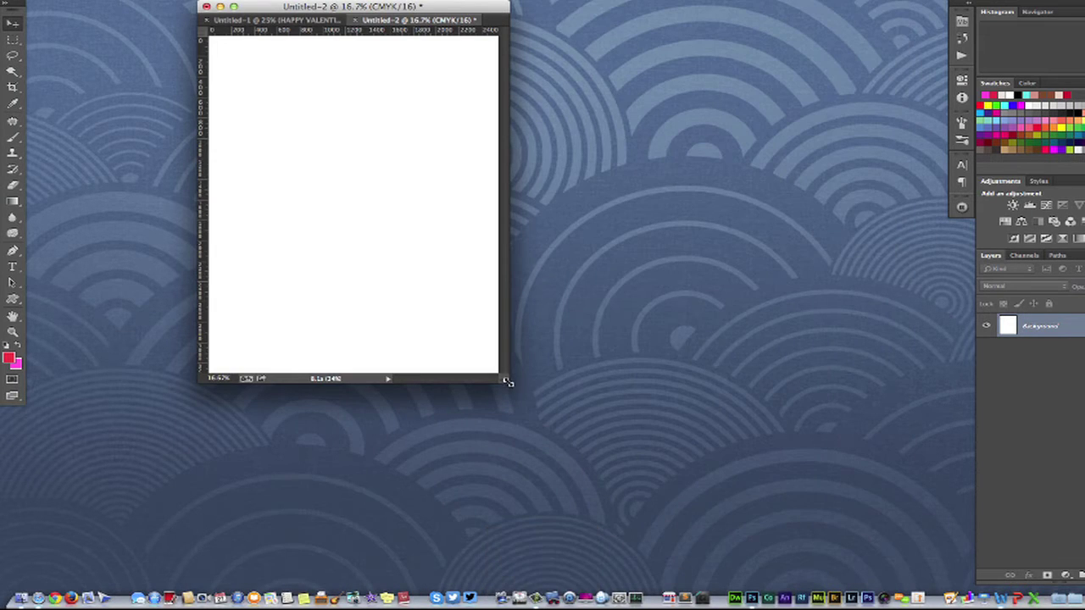
{"action": "left_click_drag", "start_coordinate": [505, 380], "coordinate": [678, 442]}
{"action": "left_click", "coordinate": [716, 474]}
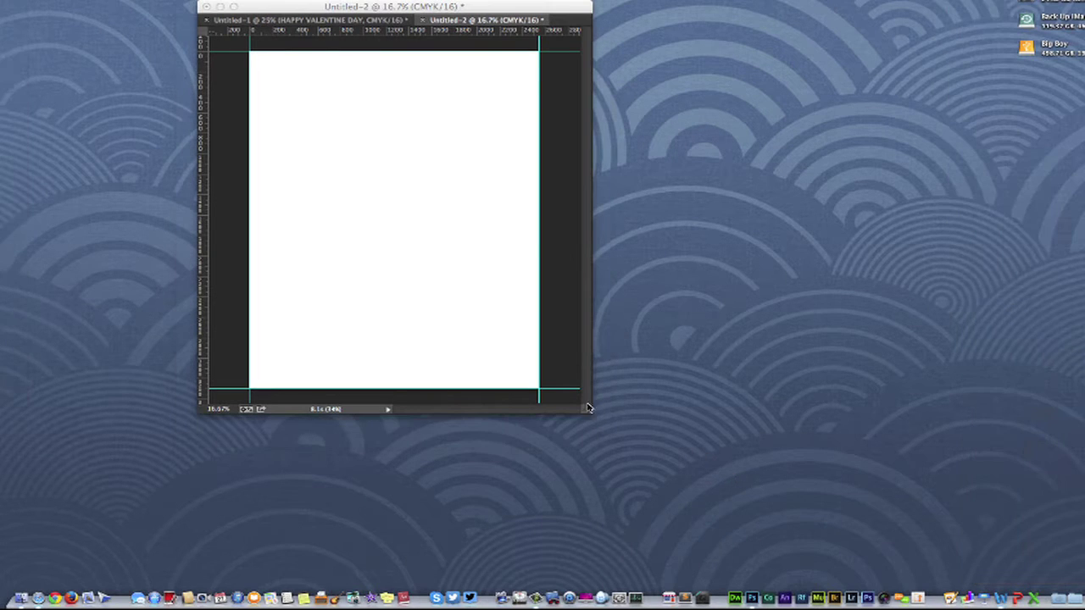
{"action": "left_click", "coordinate": [586, 416]}
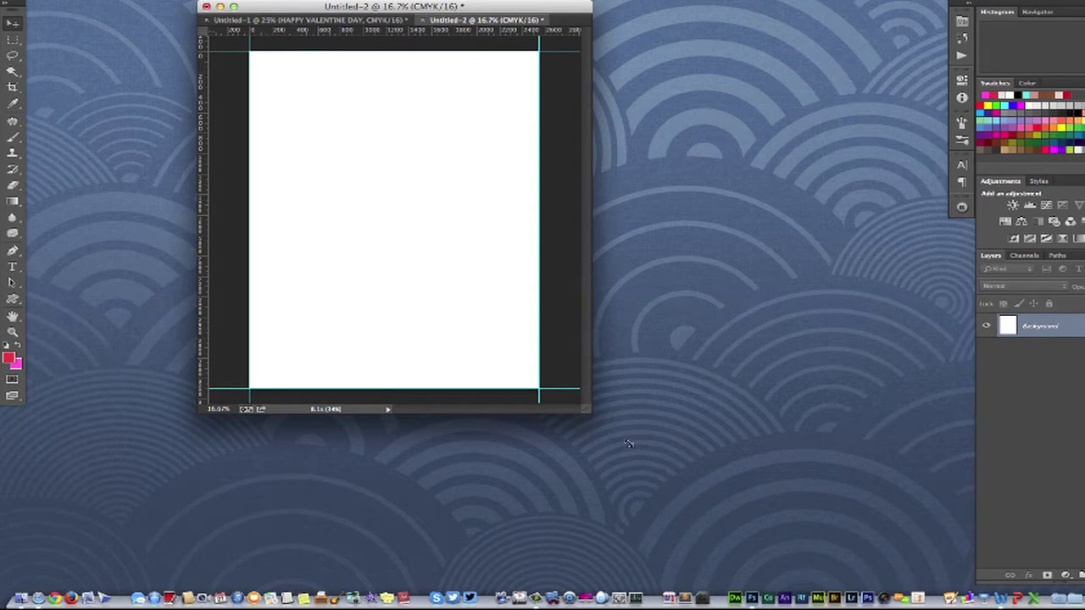
{"action": "left_click_drag", "start_coordinate": [596, 412], "coordinate": [757, 518]}
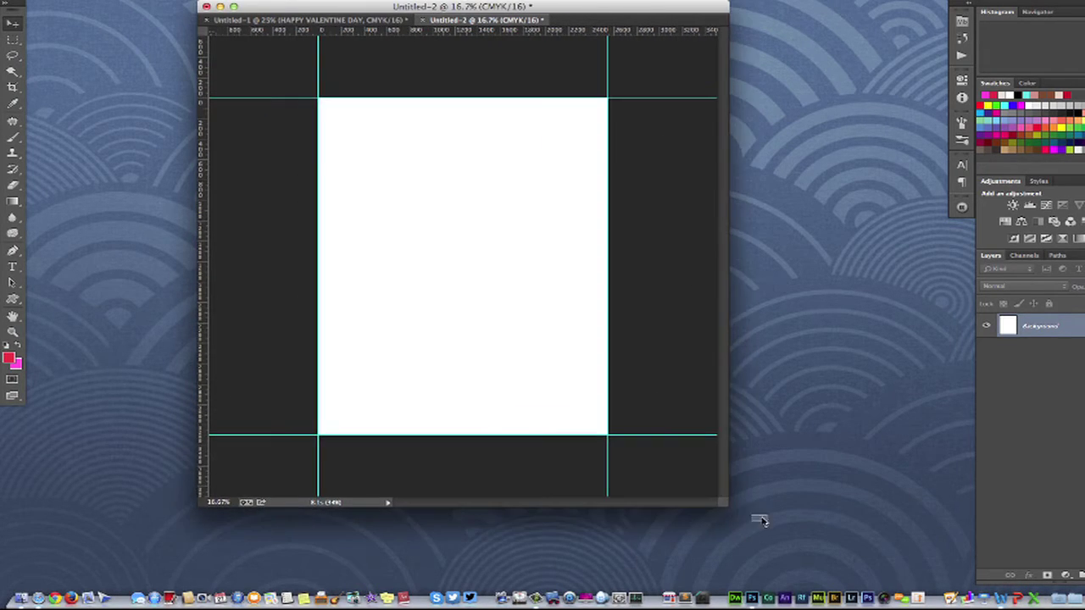
{"action": "left_click", "coordinate": [774, 537]}
{"action": "left_click", "coordinate": [655, 415]}
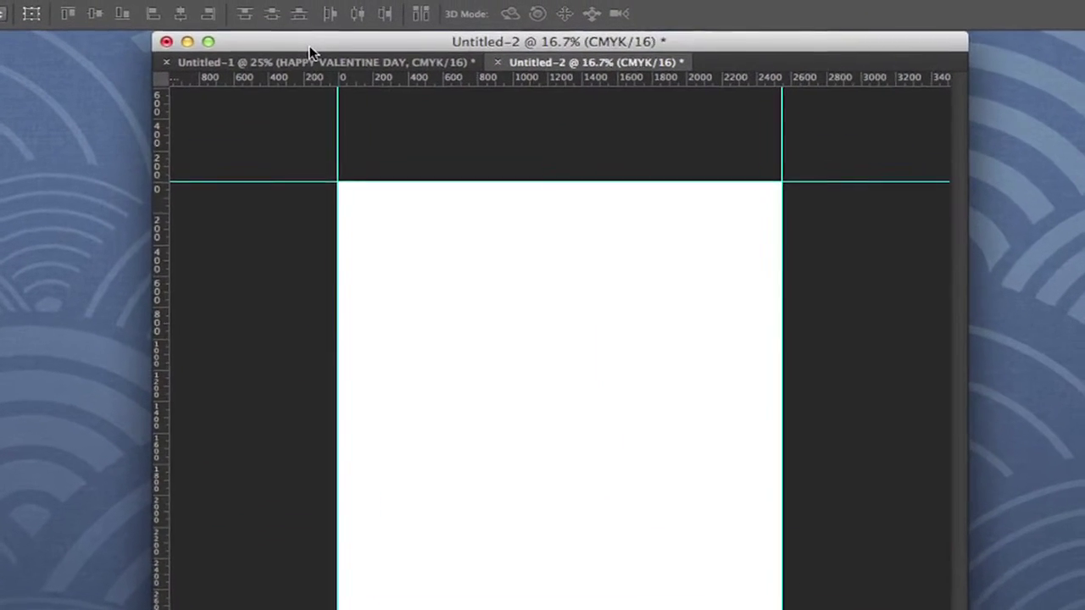
{"action": "left_click_drag", "start_coordinate": [301, 31], "coordinate": [306, 61]}
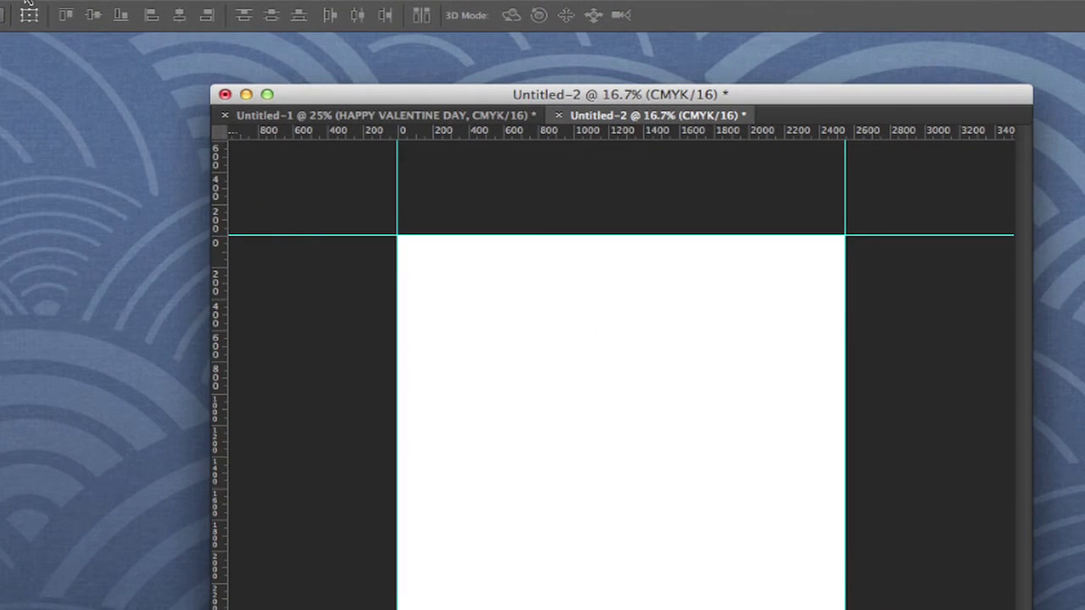
- Try enlarging the canvas to 8.75 by 11.25 inches with the pink extension color
{"action": "left_click", "coordinate": [109, 3]}
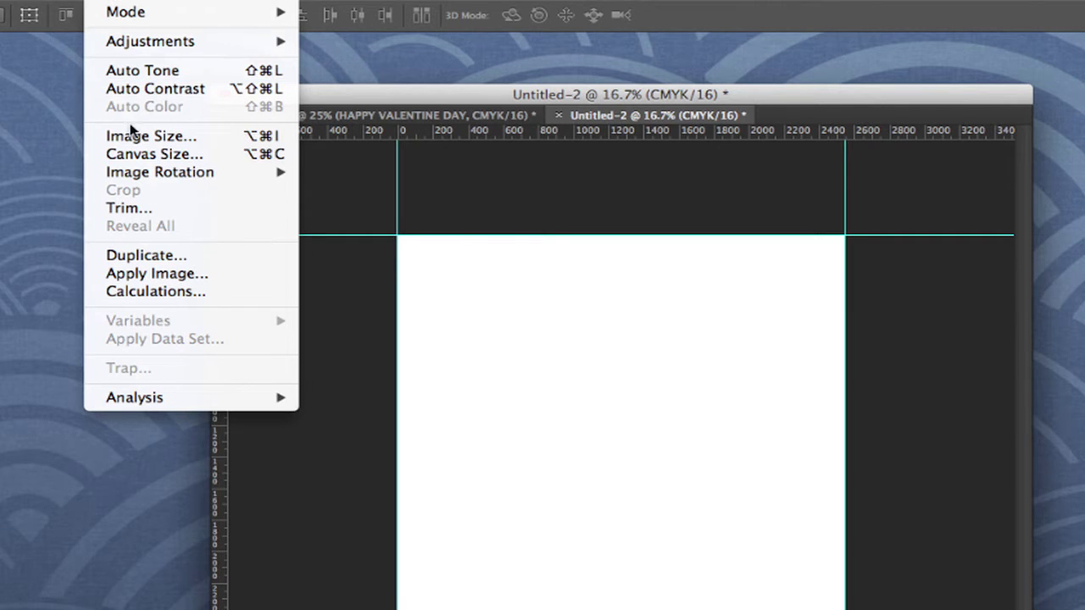
{"action": "left_click", "coordinate": [130, 153]}
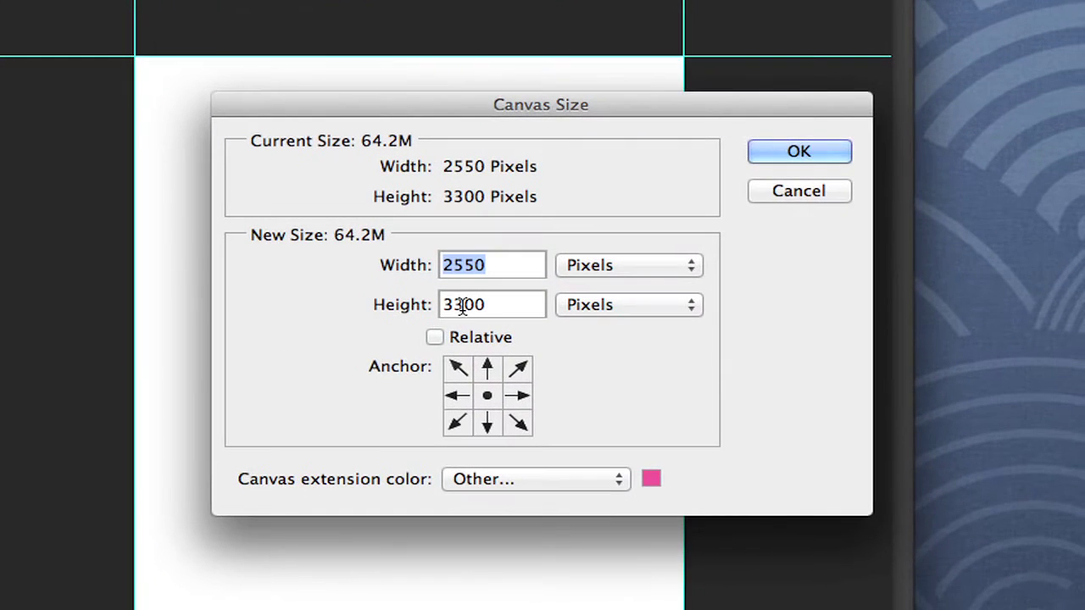
{"action": "left_click", "coordinate": [622, 269]}
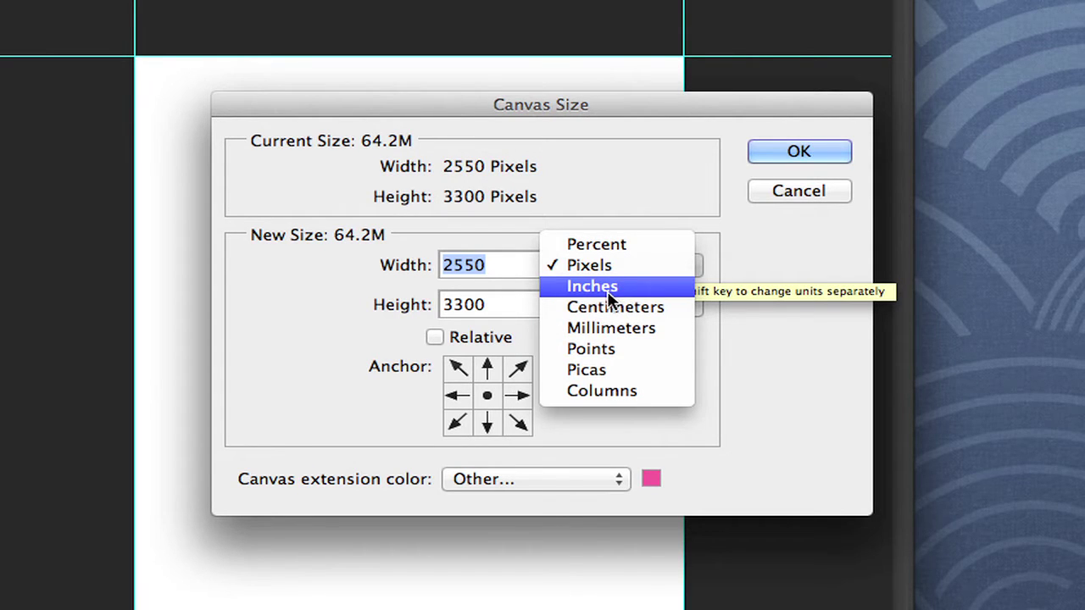
{"action": "left_click", "coordinate": [607, 288]}
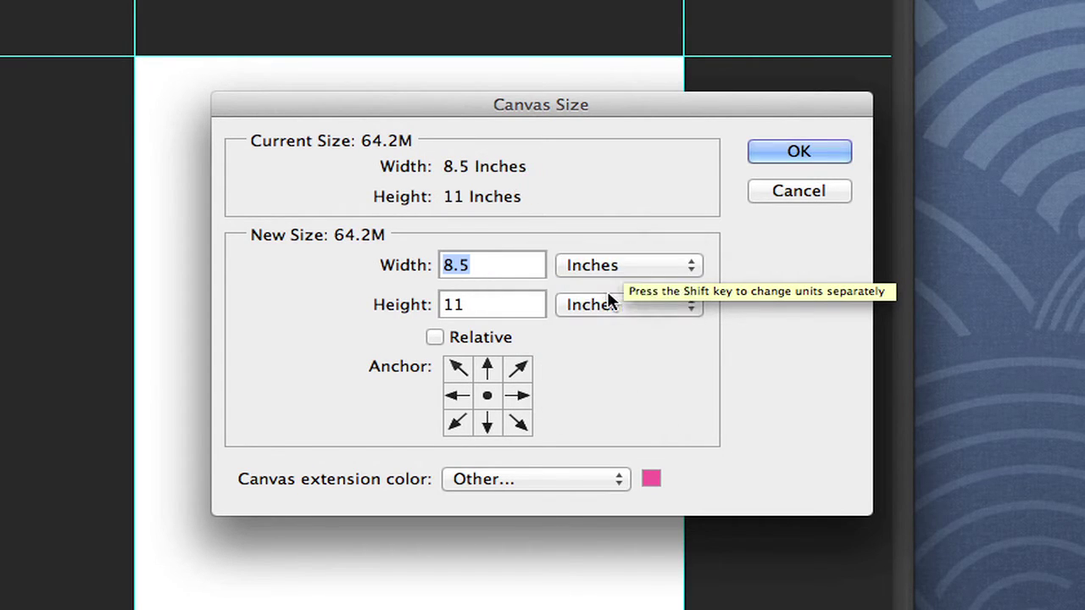
{"action": "left_click", "coordinate": [458, 266]}
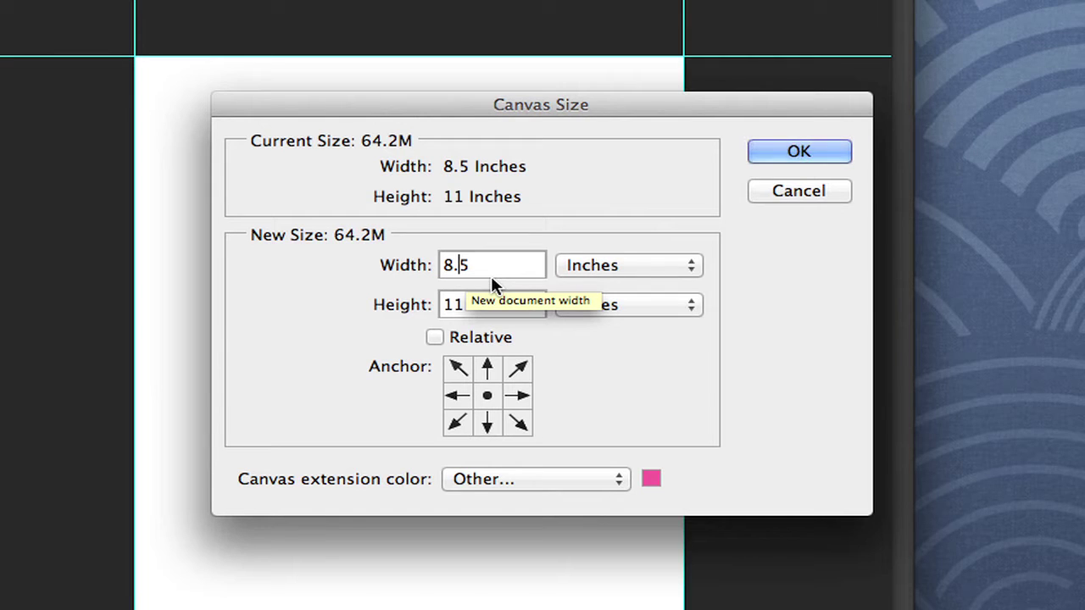
{"action": "type", "text": "7"}
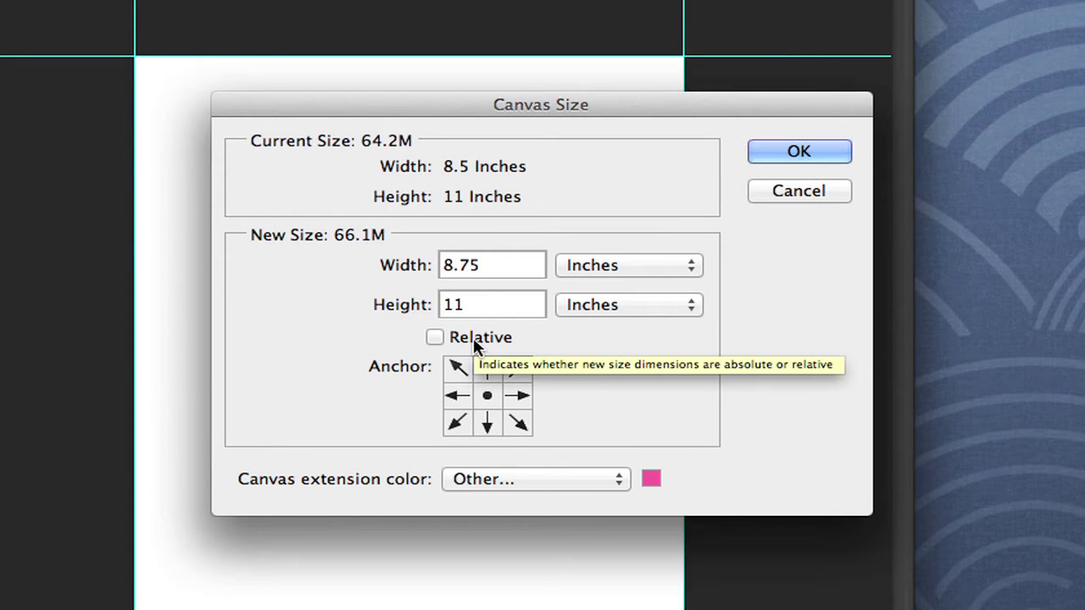
{"action": "type", "text": ".25"}
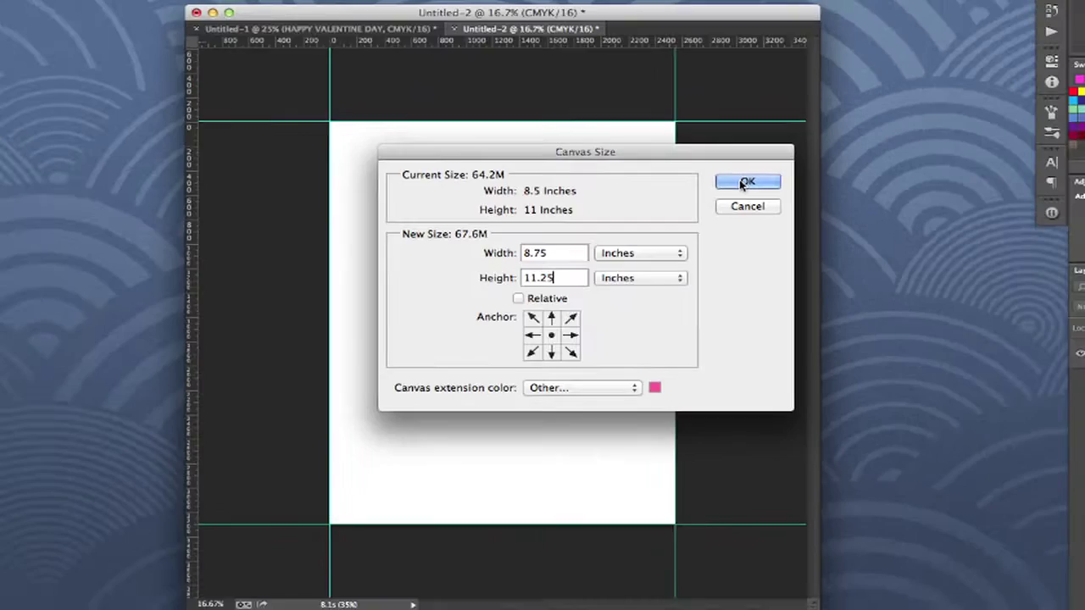
{"action": "left_click", "coordinate": [799, 151]}
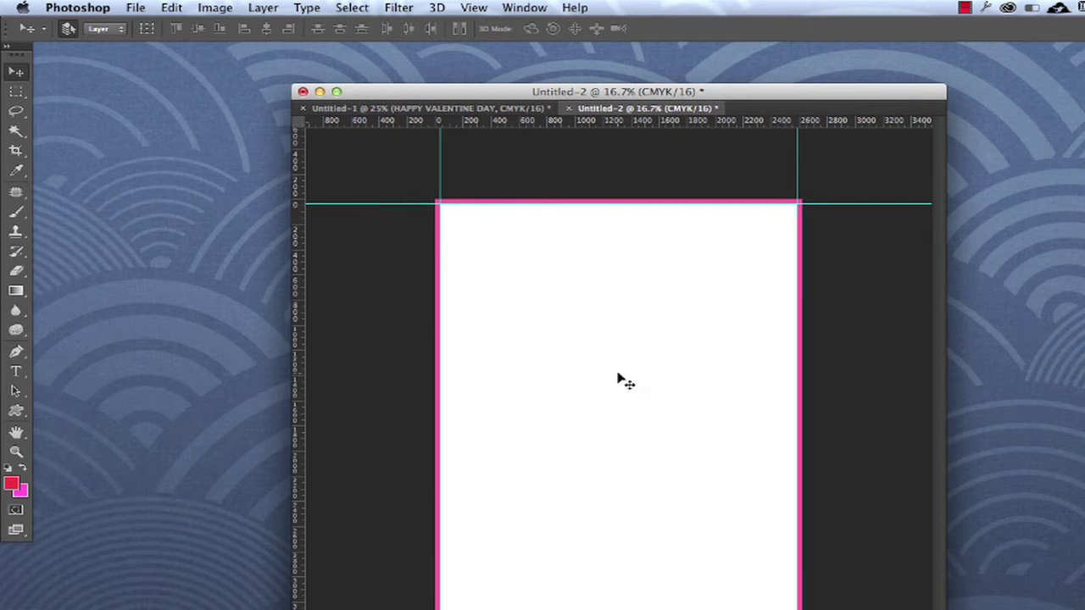
{"action": "key", "text": "super+z"}
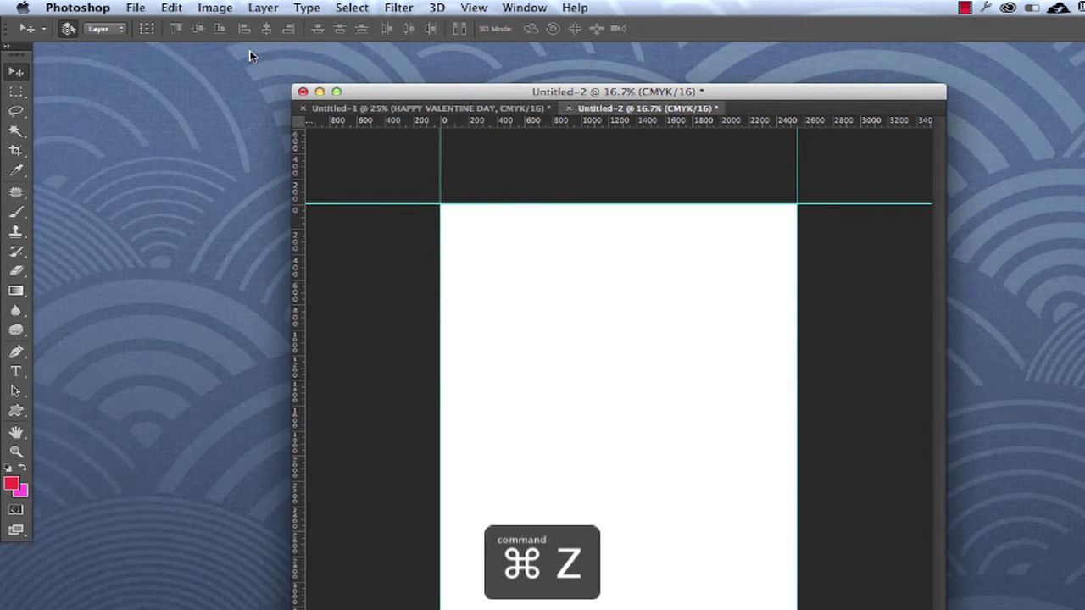
- Set the new canvas size to 8.75 inches wide and 11.25 inches high
{"action": "left_click", "coordinate": [172, 8]}
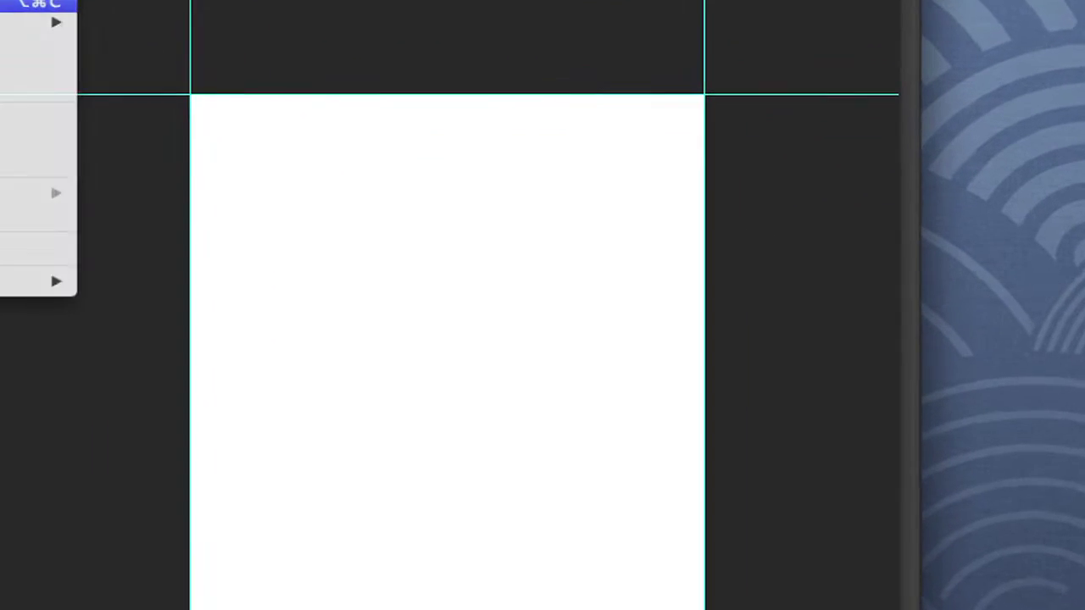
{"action": "left_click", "coordinate": [210, 138]}
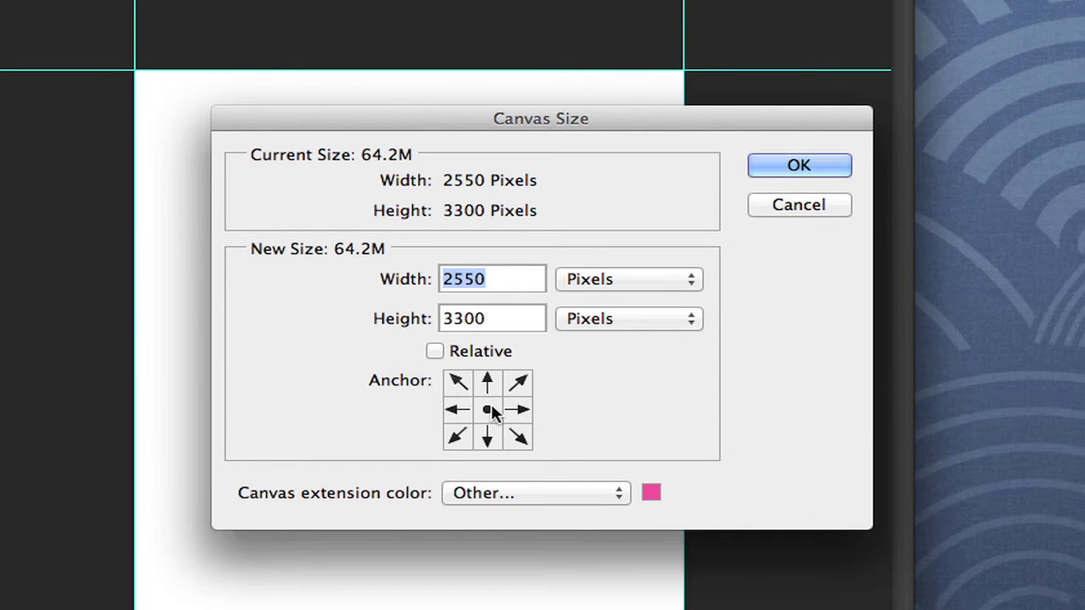
{"action": "left_click", "coordinate": [607, 280]}
{"action": "left_click", "coordinate": [605, 300]}
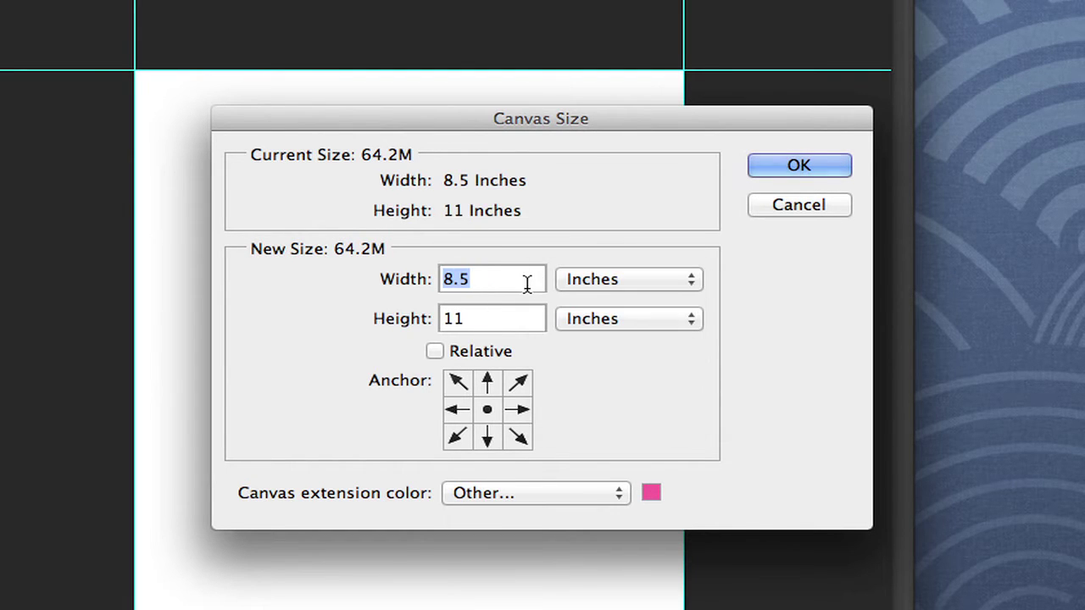
{"action": "left_click", "coordinate": [465, 279]}
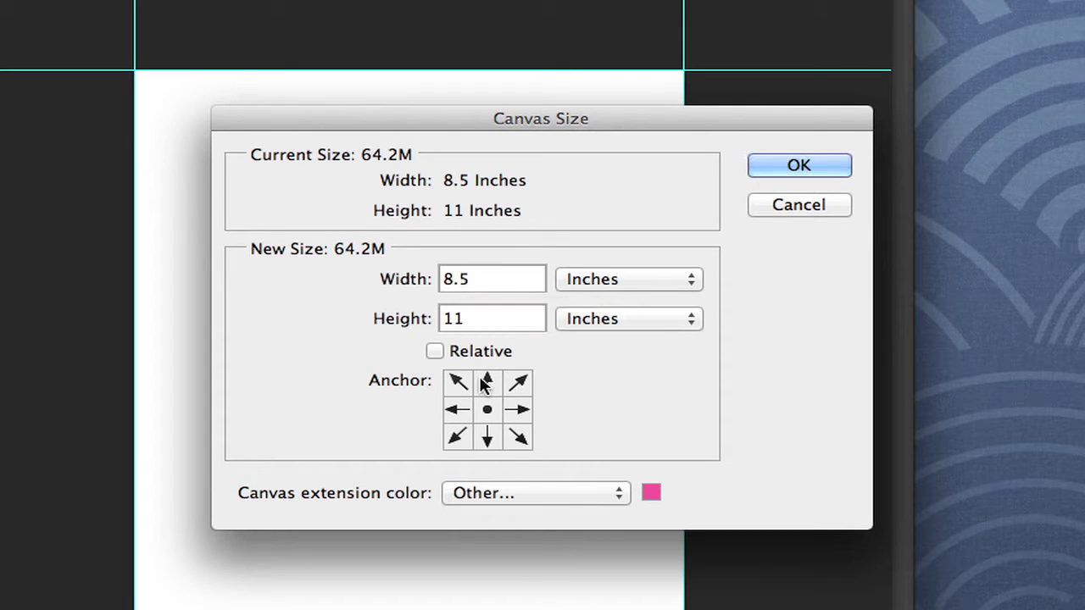
{"action": "type", "text": "7"}
{"action": "left_click", "coordinate": [466, 317]}
{"action": "type", "text": ".2"}
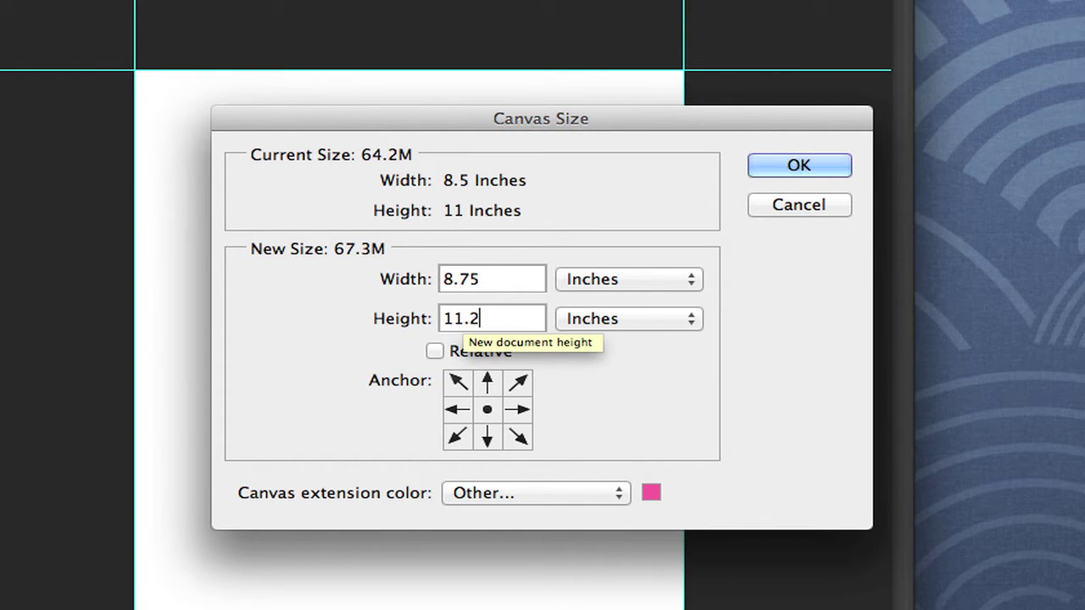
{"action": "type", "text": "5"}
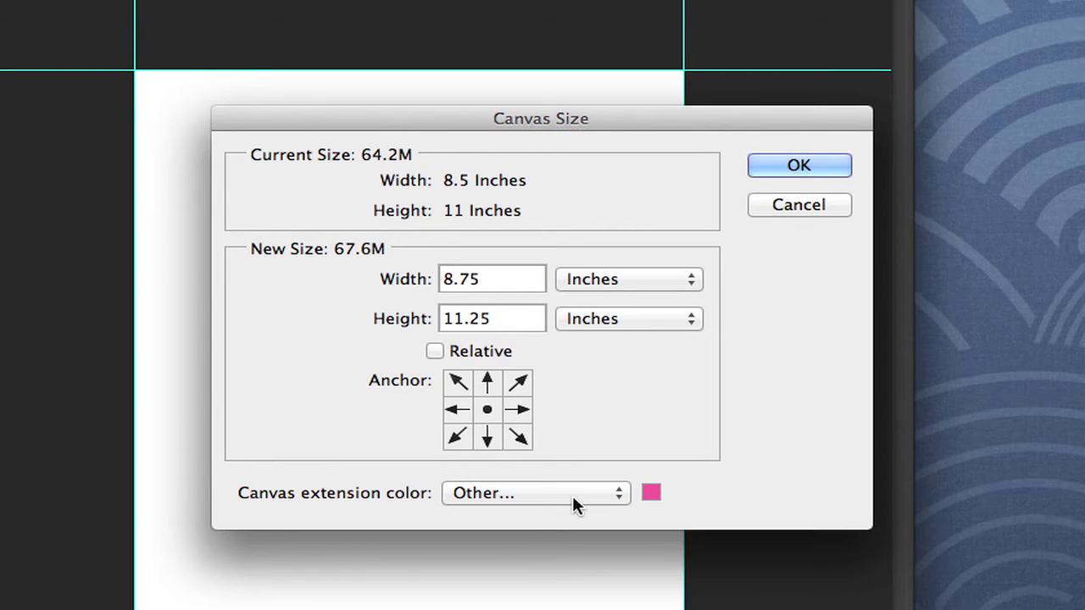
- Change the canvas extension color to white and apply the new canvas size
{"action": "left_click", "coordinate": [652, 496]}
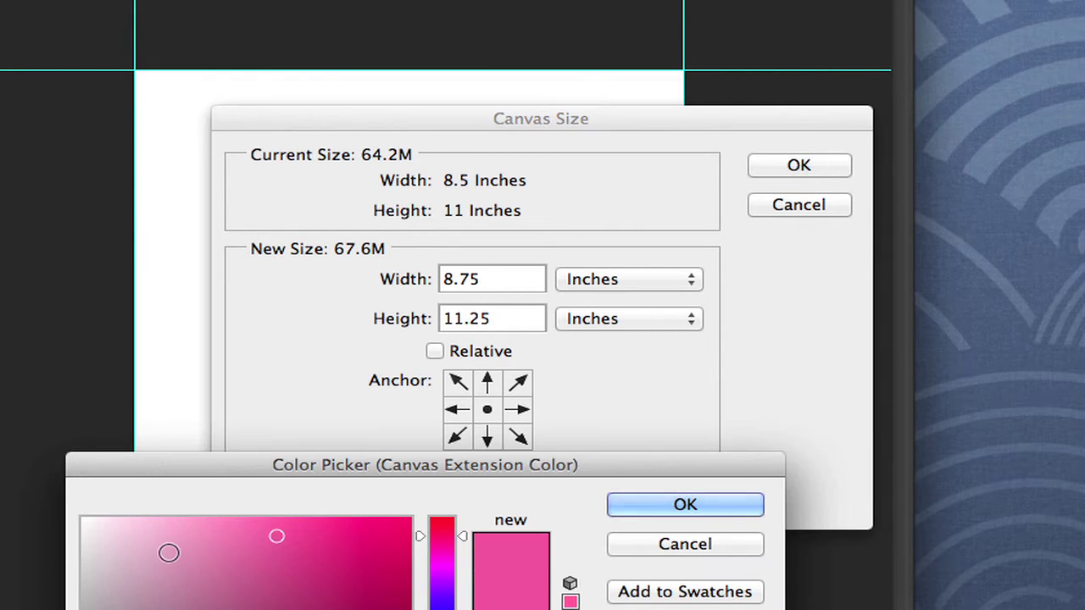
{"action": "left_click_drag", "start_coordinate": [169, 552], "coordinate": [3, 494]}
{"action": "left_click", "coordinate": [673, 503]}
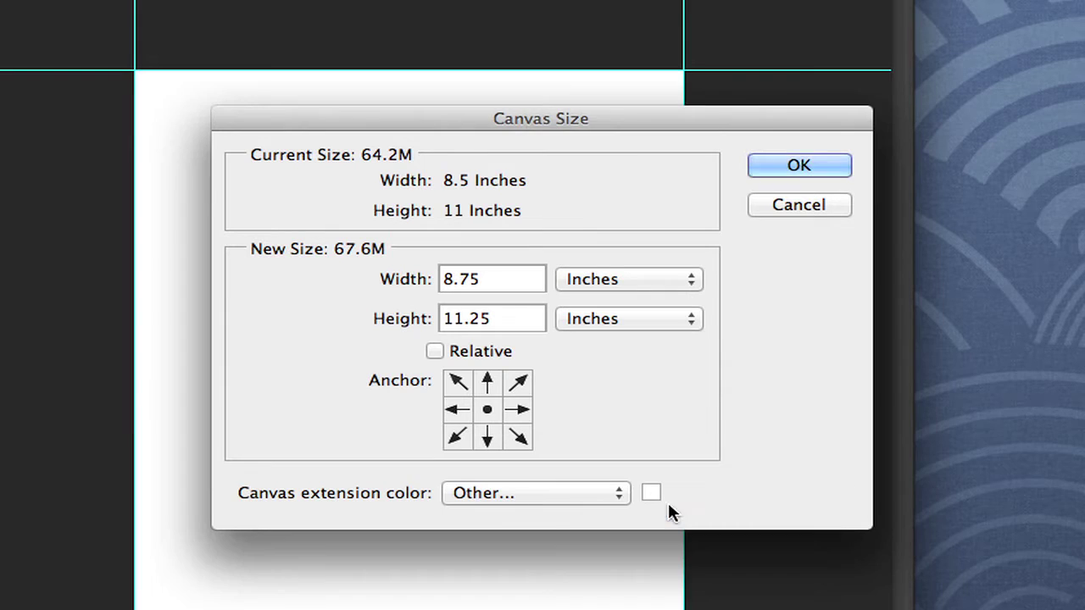
{"action": "left_click", "coordinate": [812, 161]}
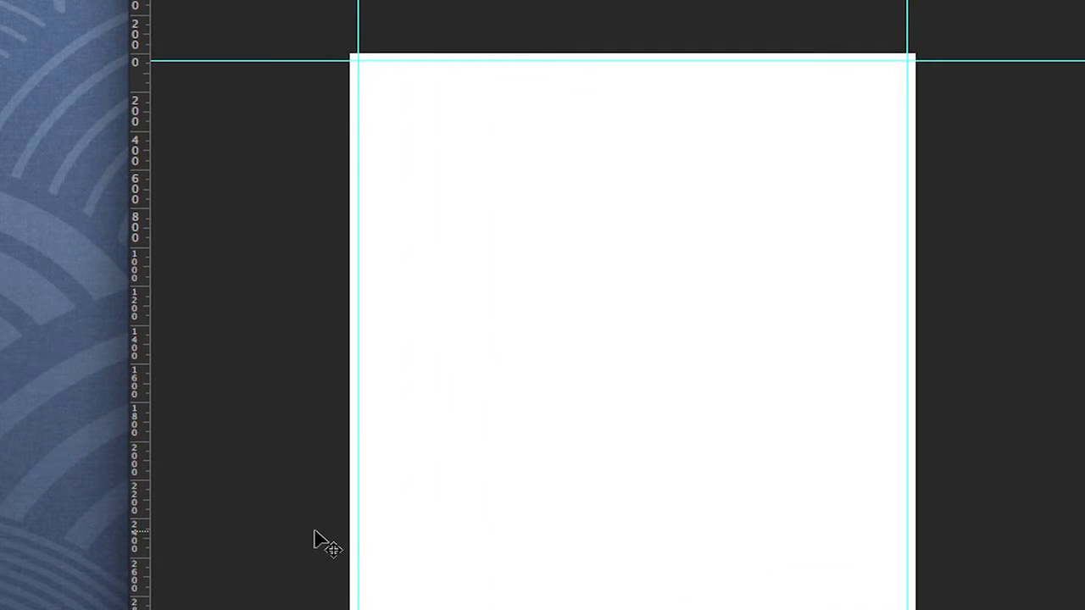
- Fill the background layer with a solid magenta-pink color, hue 316, in Normal mode at 100% opacity
{"action": "key", "text": "shift+BackSpace"}
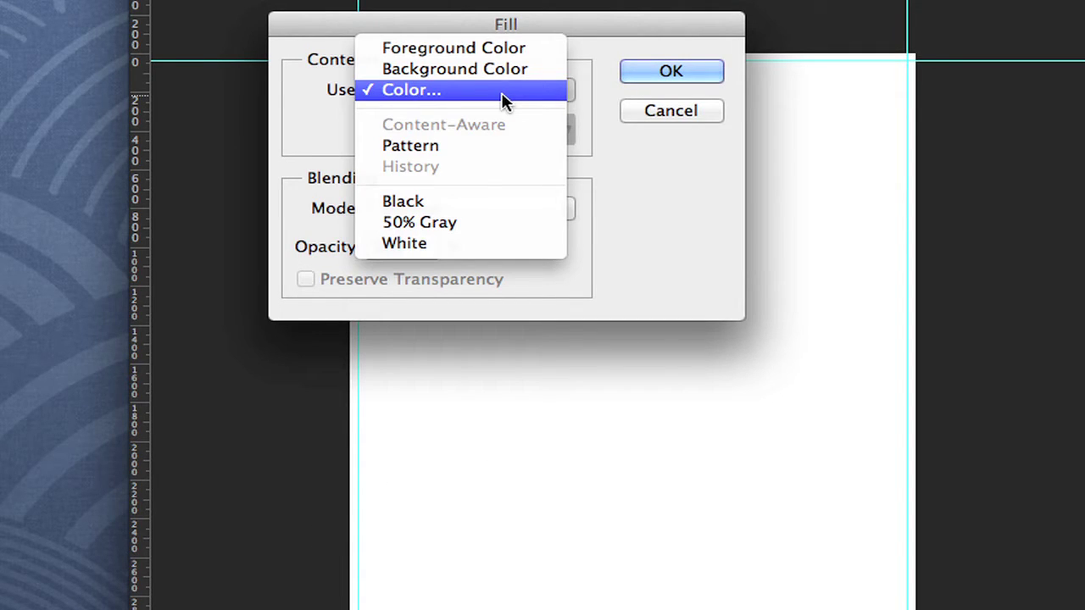
{"action": "left_click", "coordinate": [518, 90]}
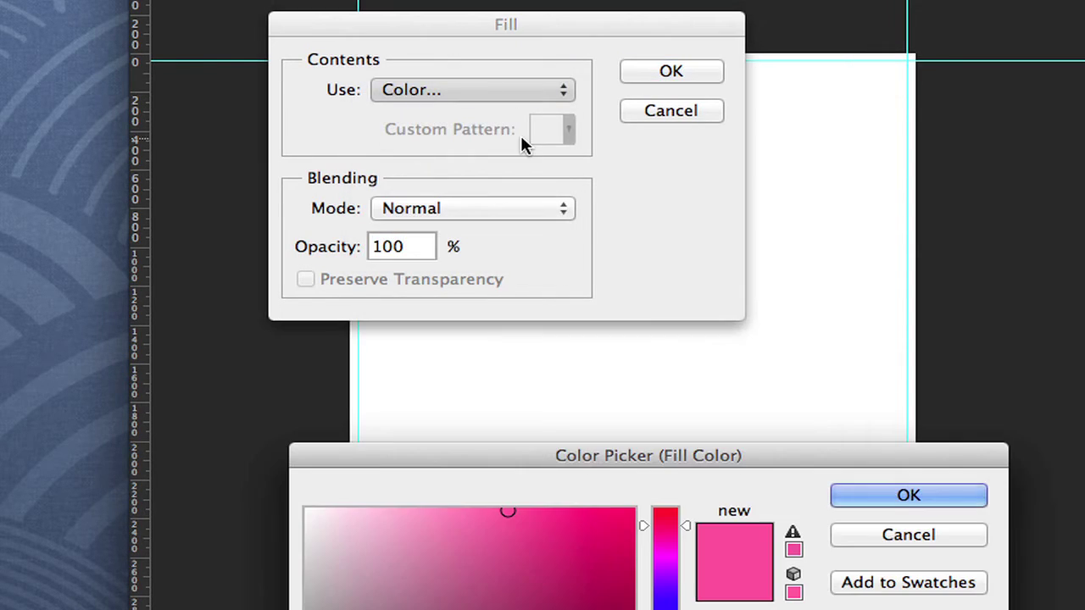
{"action": "left_click", "coordinate": [666, 544]}
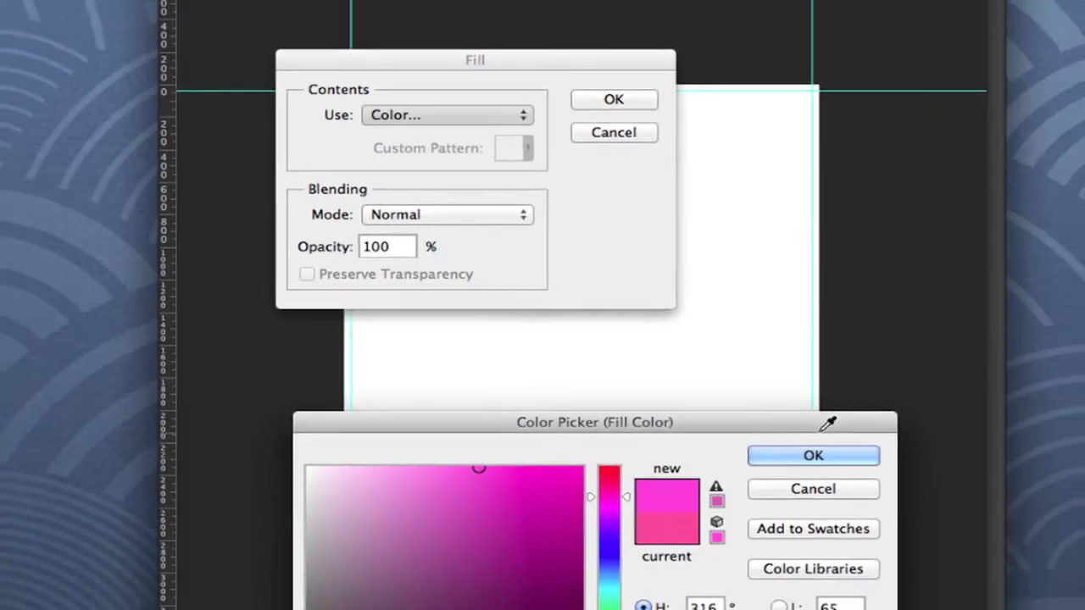
{"action": "left_click", "coordinate": [813, 455]}
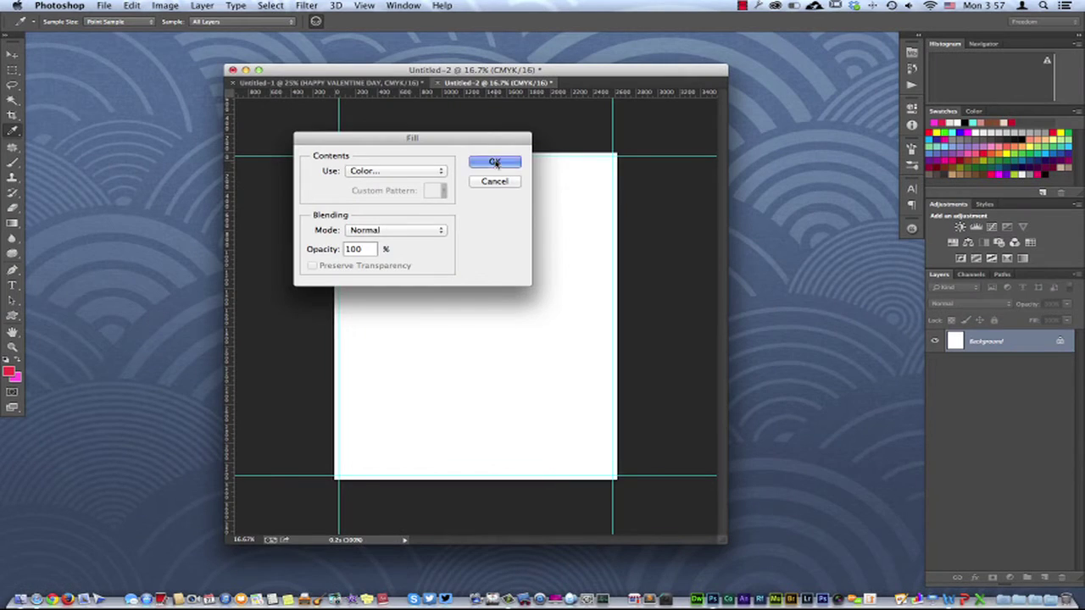
{"action": "left_click", "coordinate": [614, 99]}
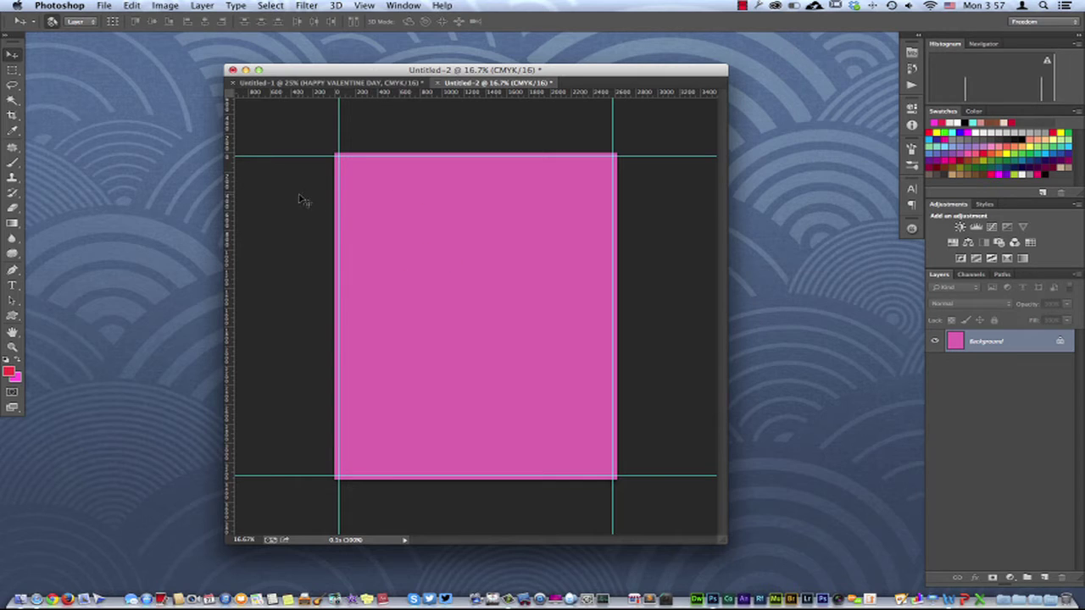
- Create a left-aligned paragraph text box spanning the area inside the four guides and enter "I love you"
{"action": "left_click", "coordinate": [12, 285]}
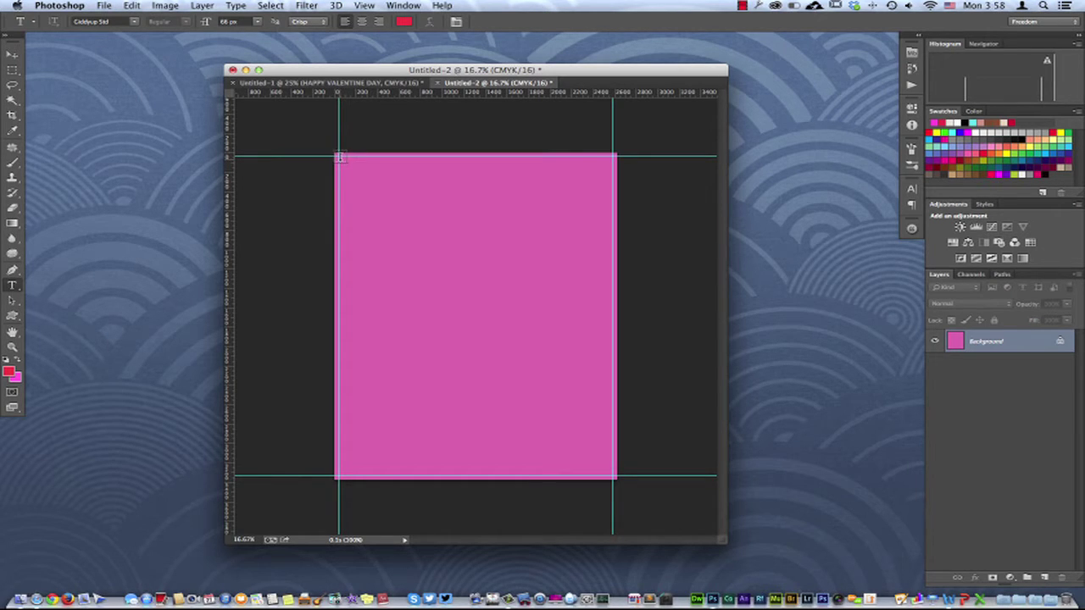
{"action": "left_click_drag", "start_coordinate": [338, 155], "coordinate": [610, 472]}
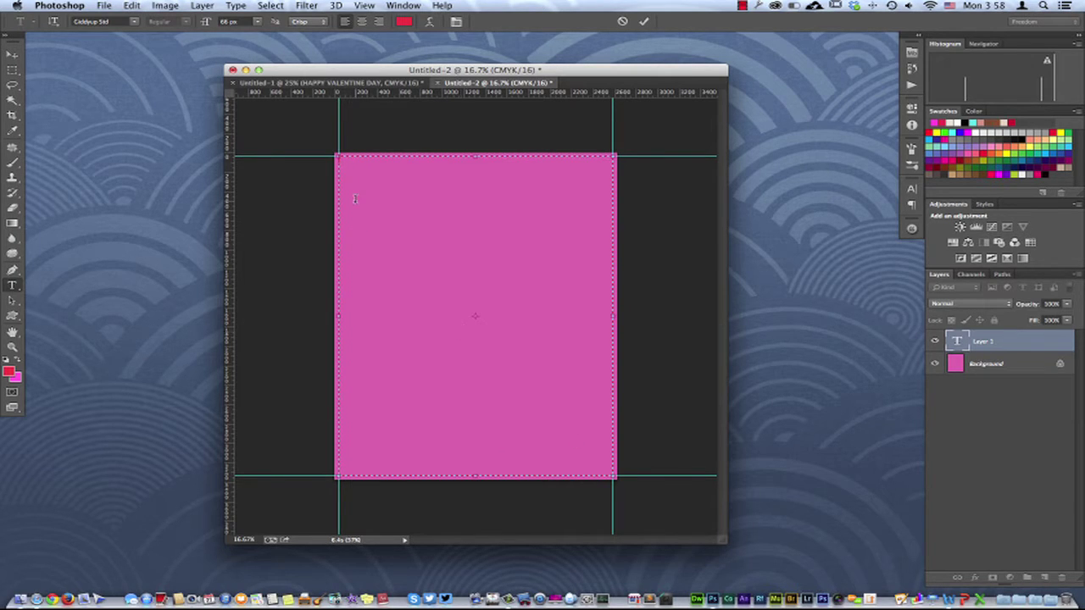
{"action": "left_click", "coordinate": [365, 22]}
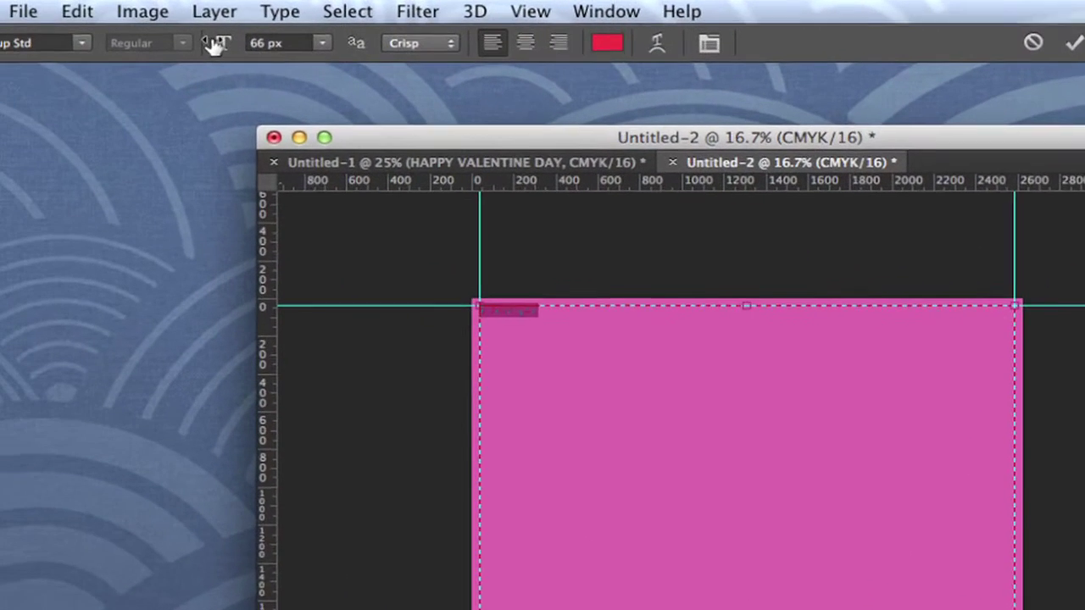
- Set the font size of the "I love you" text to 153 px
{"action": "left_click_drag", "start_coordinate": [44, 35], "coordinate": [63, 39]}
{"action": "left_click_drag", "start_coordinate": [268, 47], "coordinate": [351, 48]}
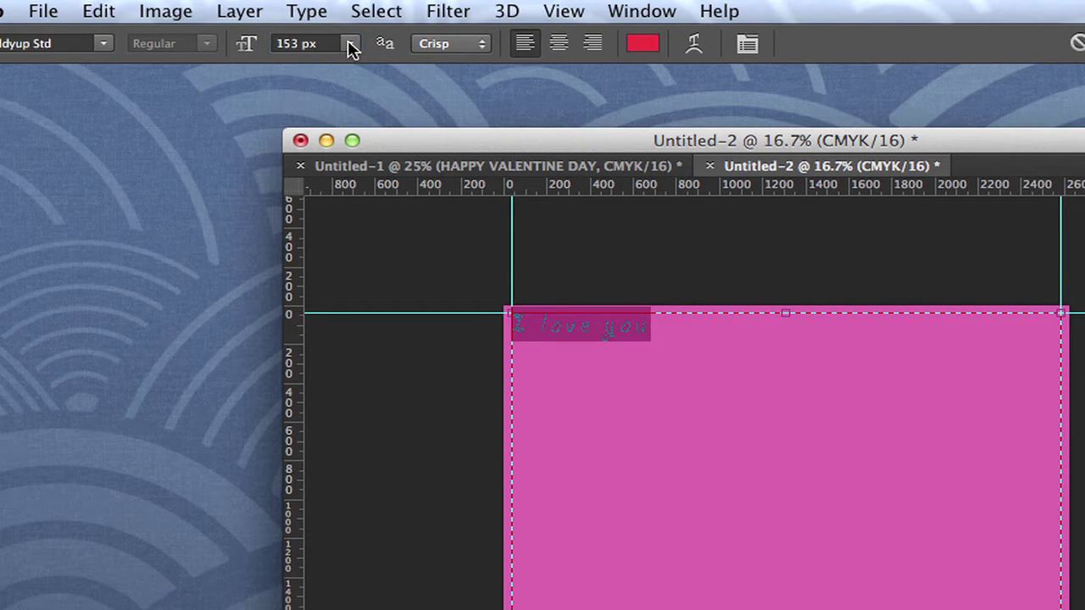
{"action": "left_click", "coordinate": [657, 330]}
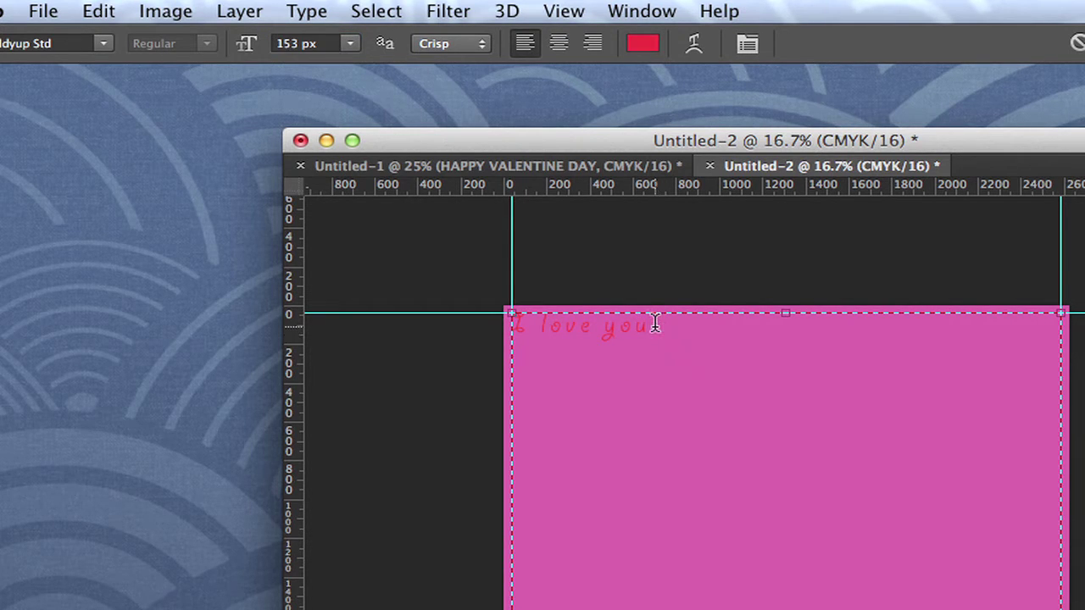
- Change the color of the "I love you" text to white
{"action": "left_click_drag", "start_coordinate": [655, 325], "coordinate": [475, 322]}
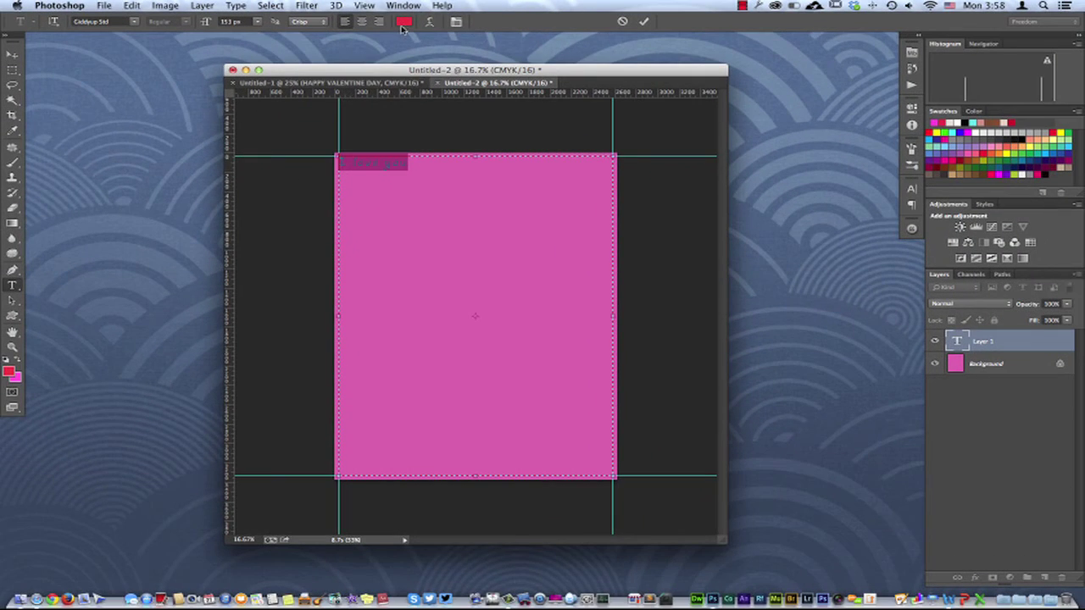
{"action": "left_click", "coordinate": [403, 23]}
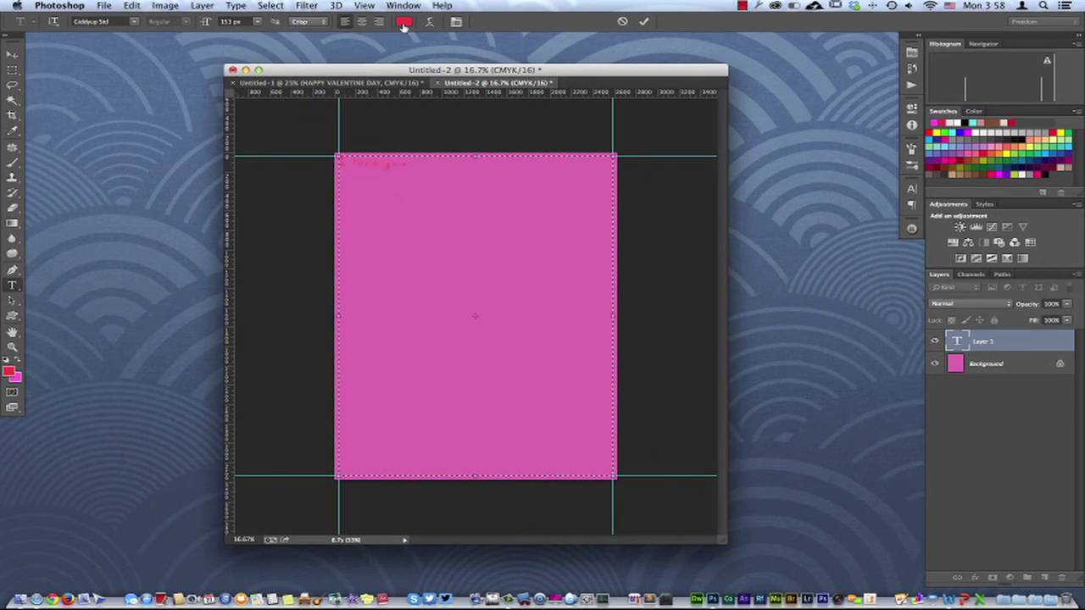
{"action": "left_click", "coordinate": [351, 438]}
{"action": "left_click_drag", "start_coordinate": [351, 438], "coordinate": [312, 381]}
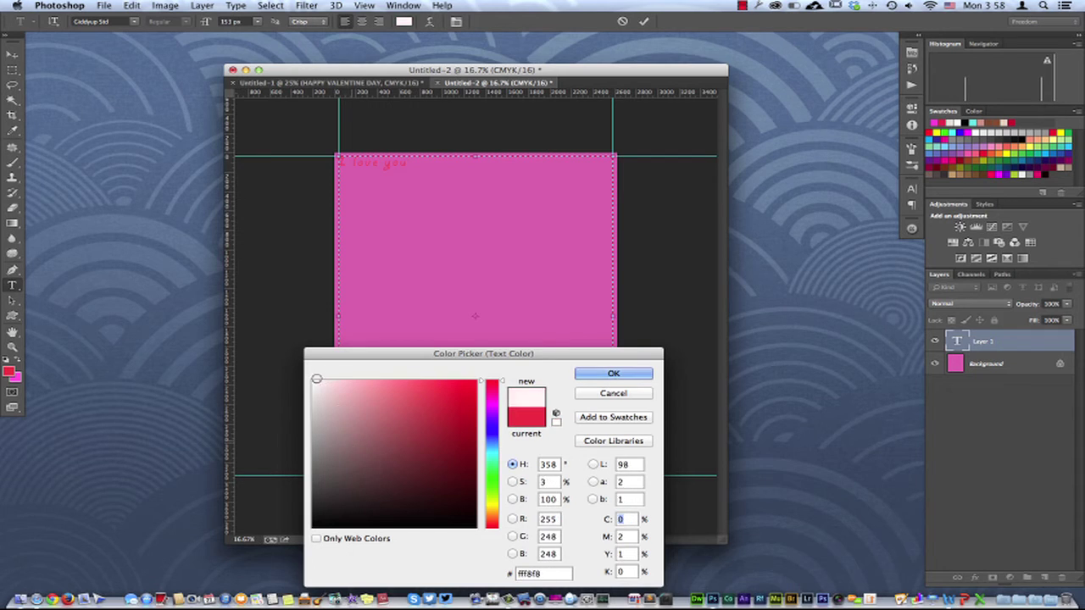
{"action": "left_click", "coordinate": [600, 377]}
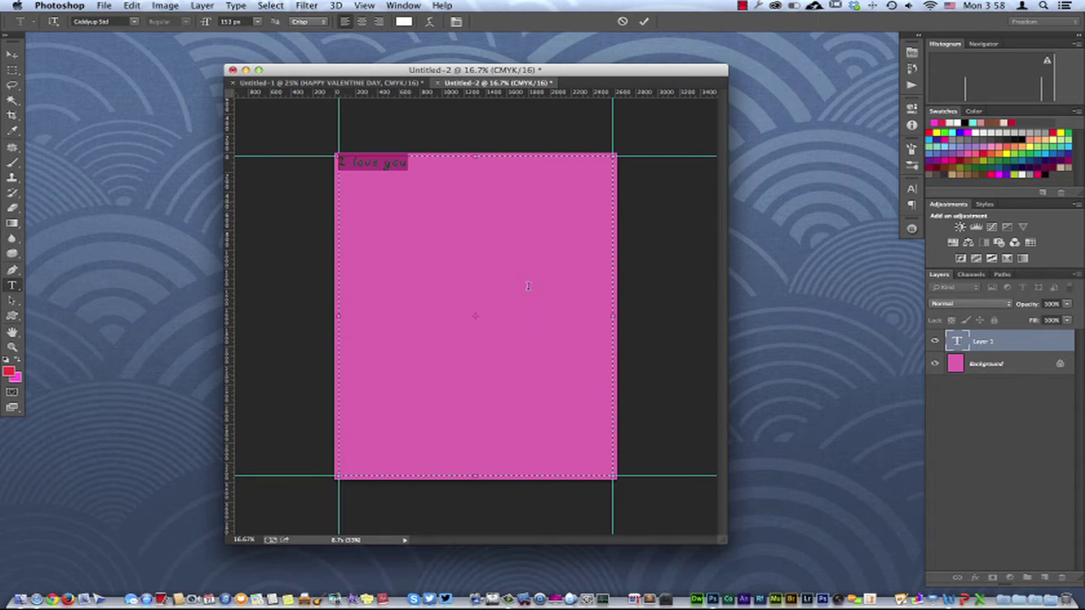
{"action": "left_click", "coordinate": [418, 166]}
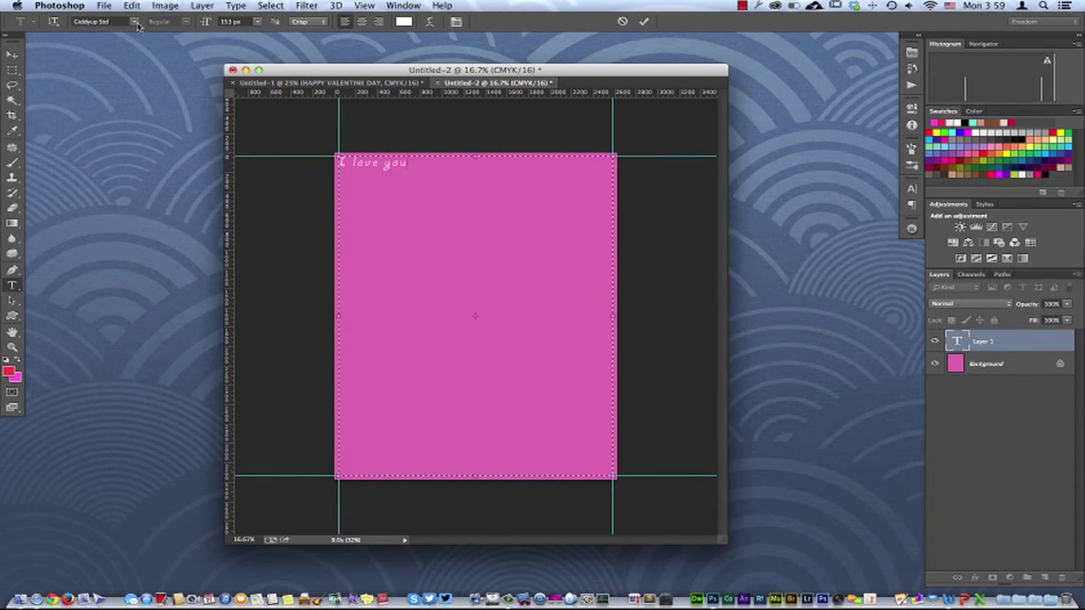
{"action": "left_click_drag", "start_coordinate": [406, 162], "coordinate": [325, 161]}
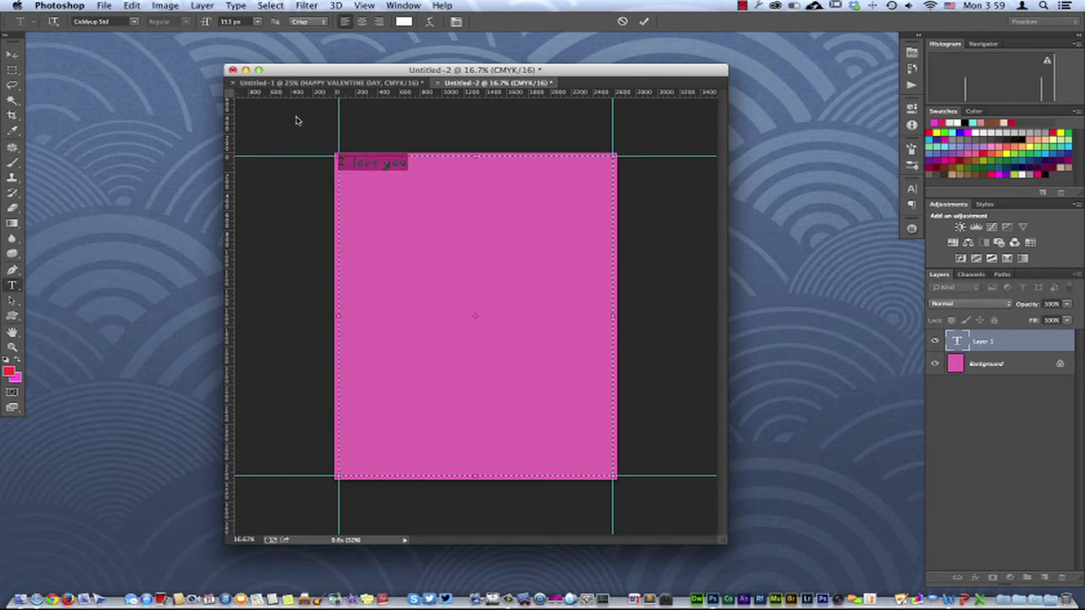
{"action": "left_click", "coordinate": [114, 21]}
{"action": "left_click", "coordinate": [133, 22]}
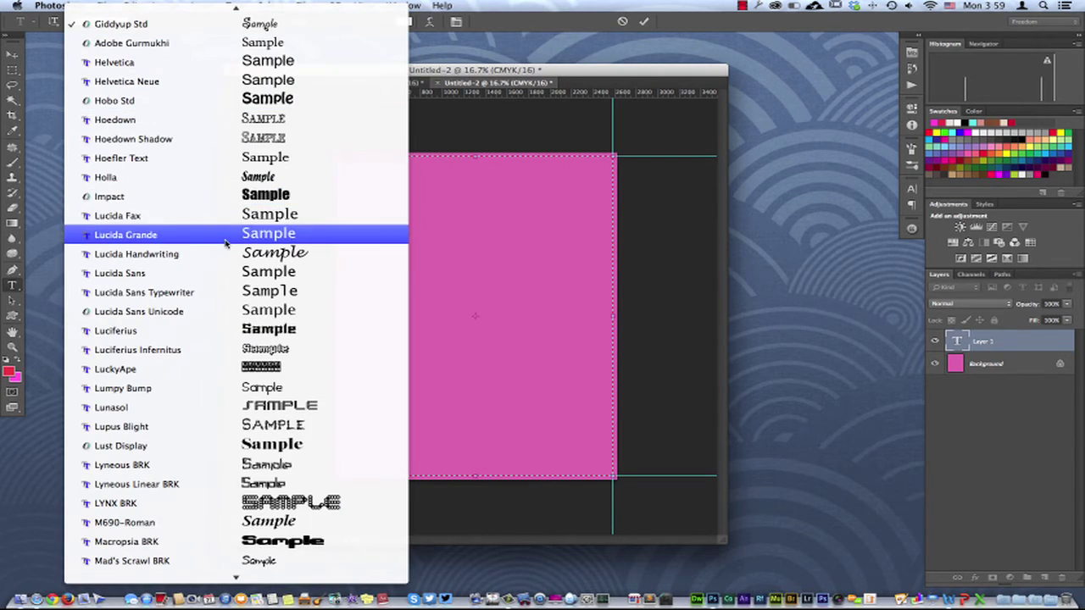
{"action": "left_click", "coordinate": [488, 246]}
{"action": "left_click", "coordinate": [422, 167]}
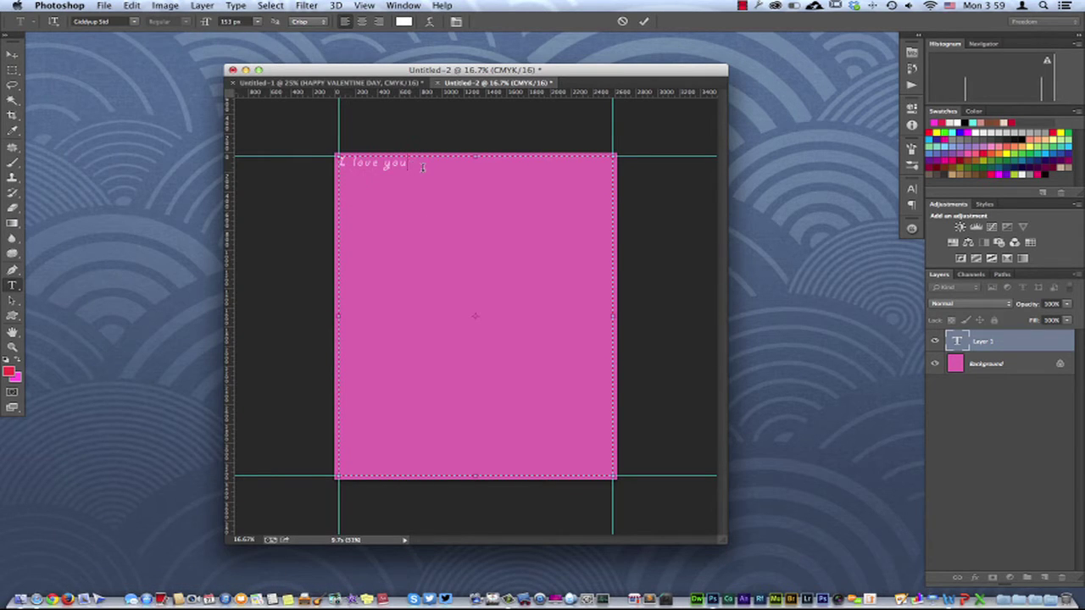
- Copy "I love you" and paste it three more times after the original, with a space between the phrases
{"action": "left_click_drag", "start_coordinate": [414, 164], "coordinate": [340, 166]}
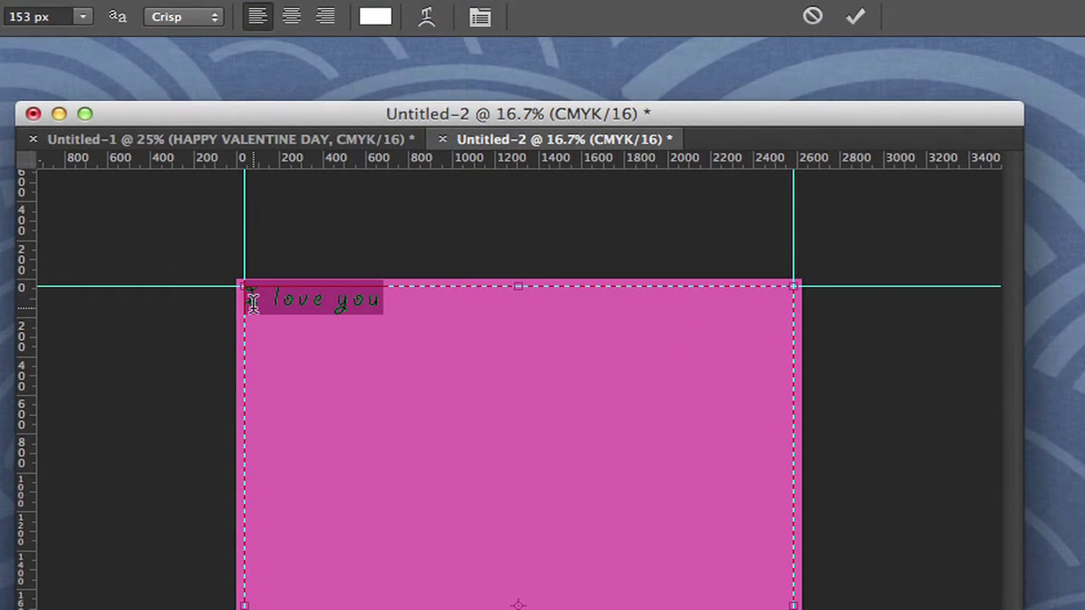
{"action": "key", "text": "super+c"}
{"action": "left_click", "coordinate": [397, 303]}
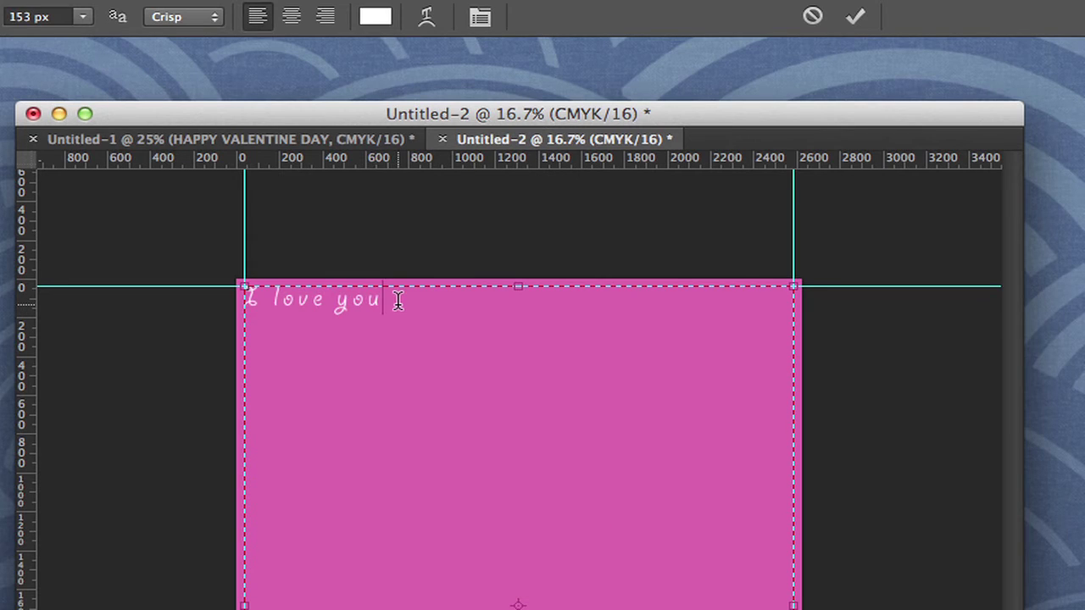
{"action": "key", "text": "super+v"}
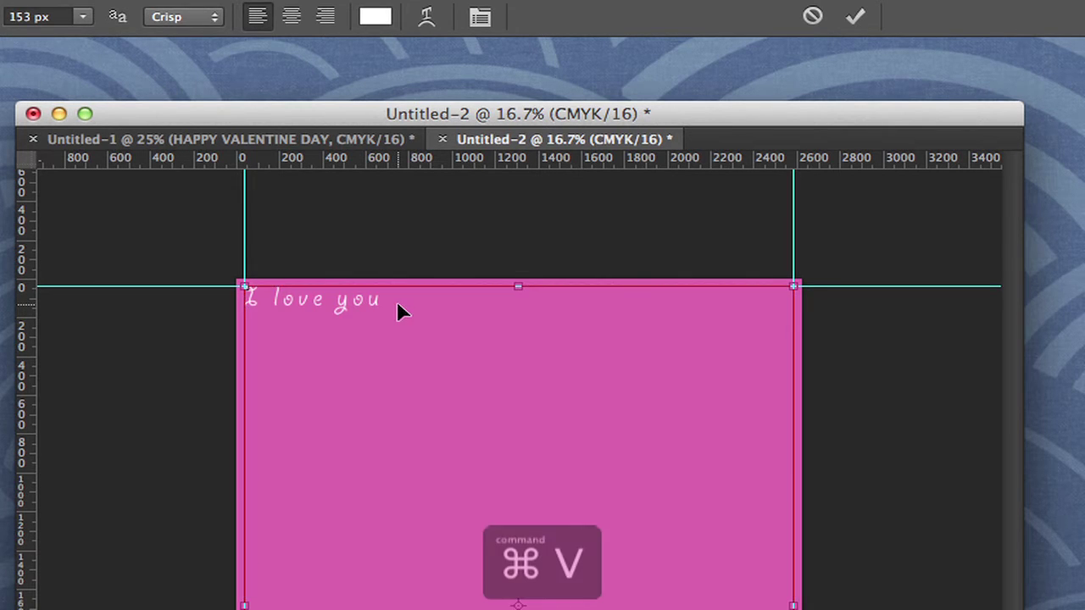
{"action": "key", "text": "super+v"}
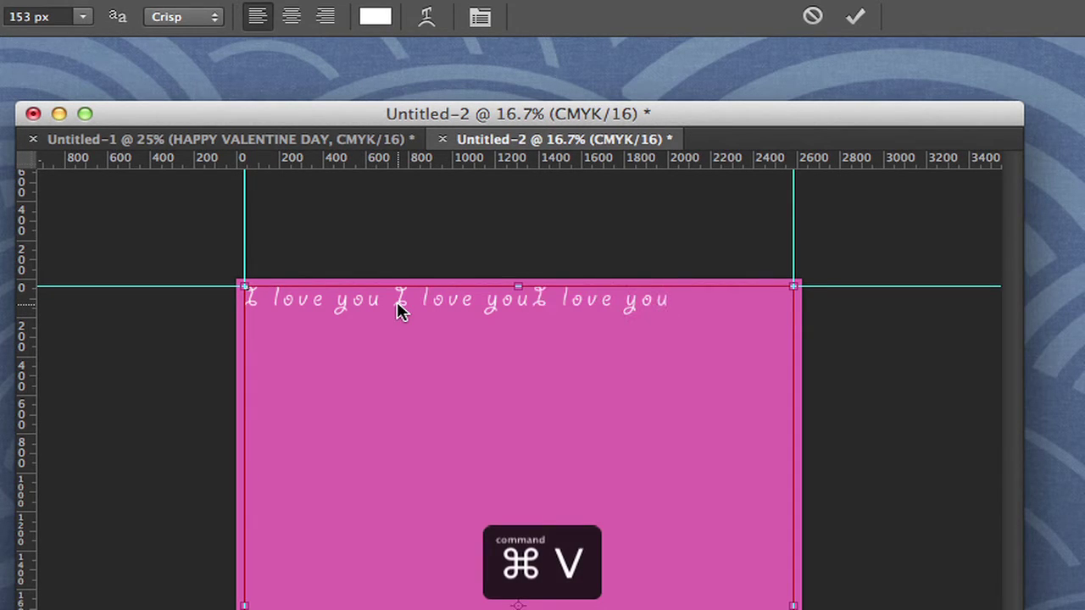
{"action": "left_click", "coordinate": [528, 295]}
{"action": "left_click", "coordinate": [693, 303]}
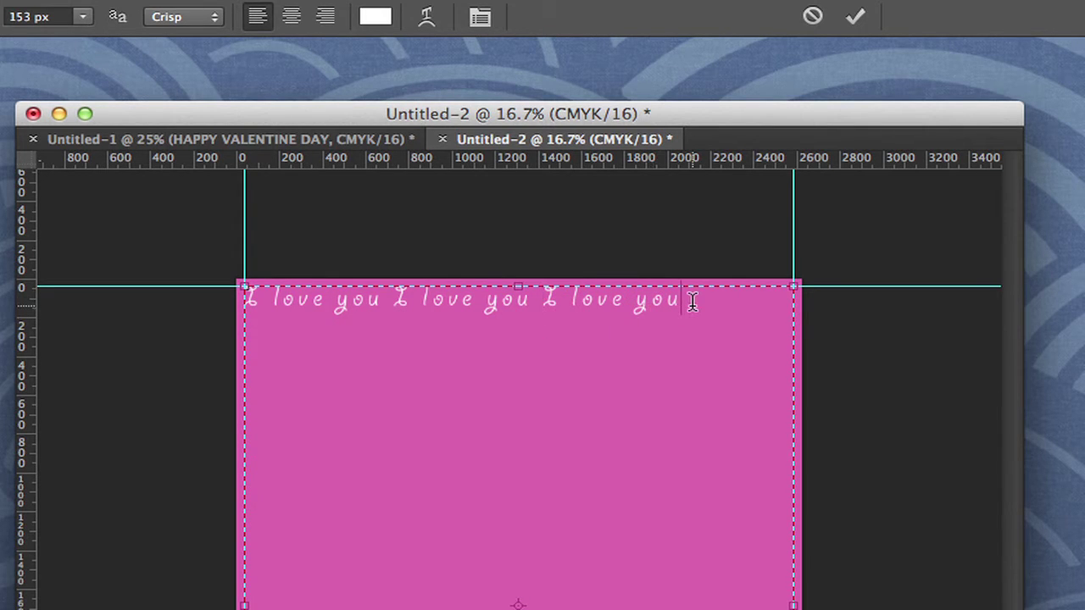
{"action": "key", "text": "super+v"}
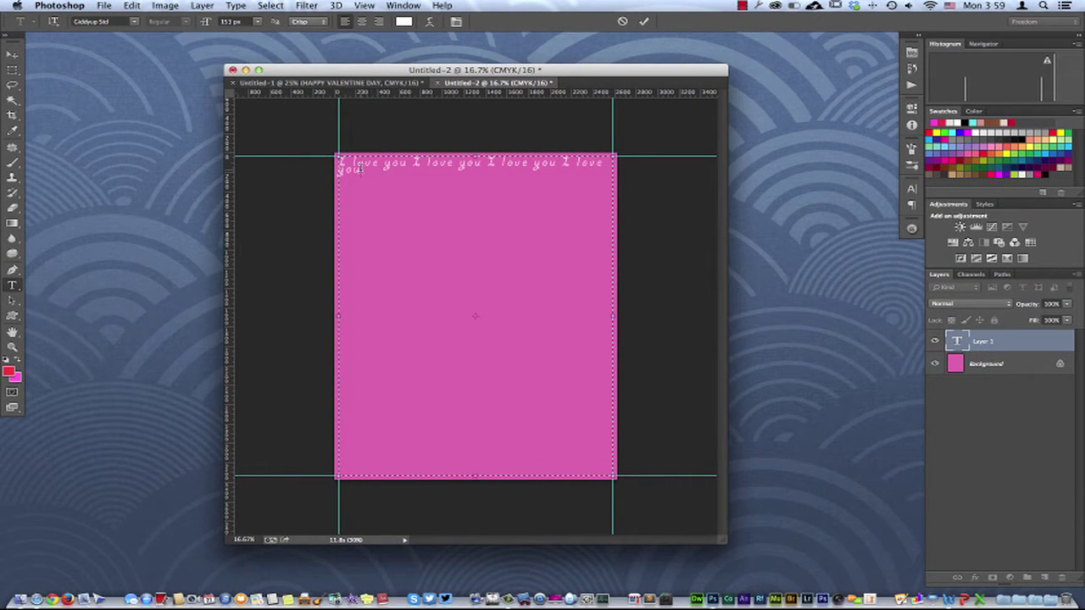
- Increase the leading of all the repeated text to widen the gap between its two lines
{"action": "left_click_drag", "start_coordinate": [360, 170], "coordinate": [332, 156]}
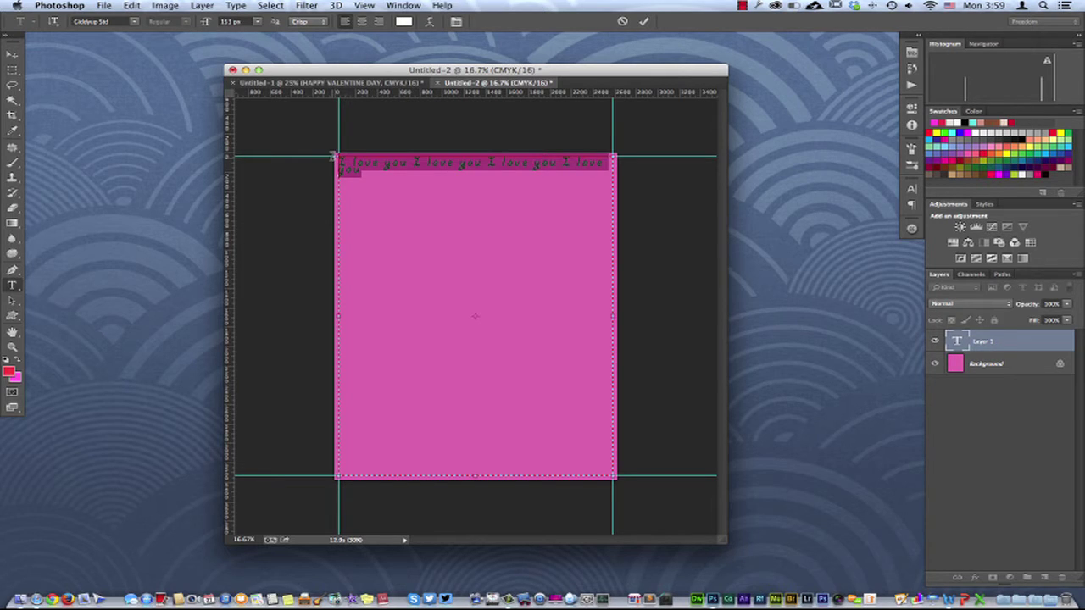
{"action": "left_click", "coordinate": [912, 187]}
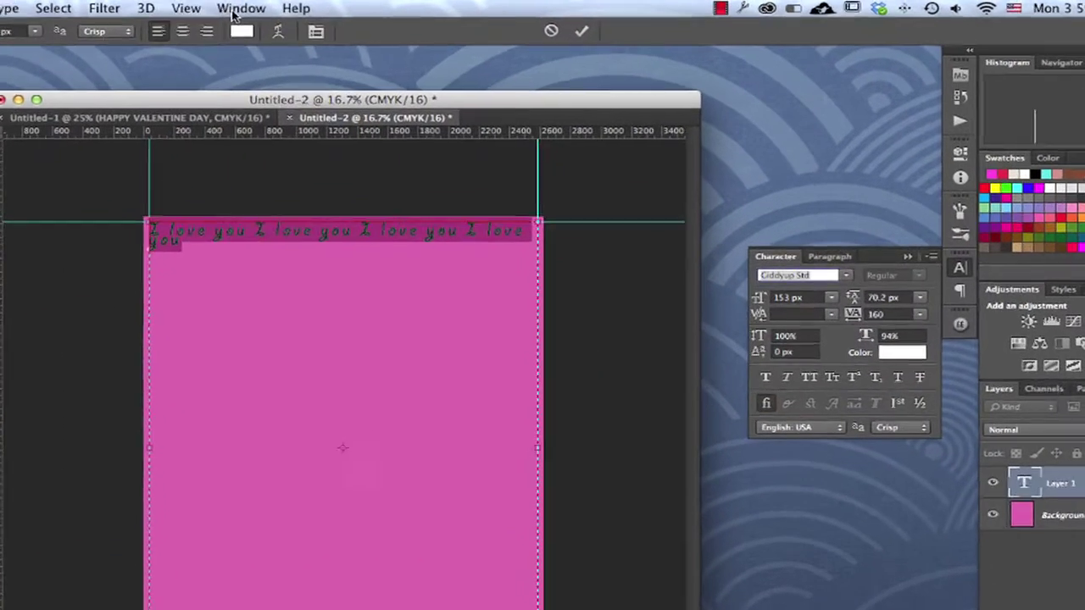
{"action": "left_click", "coordinate": [403, 5]}
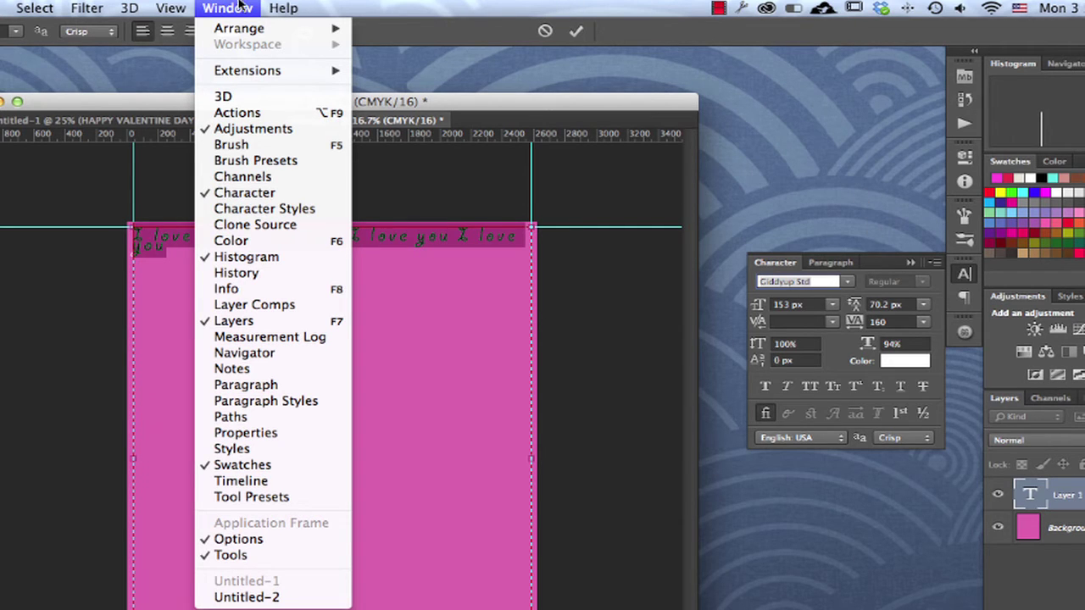
{"action": "key", "text": "super+shift+slash"}
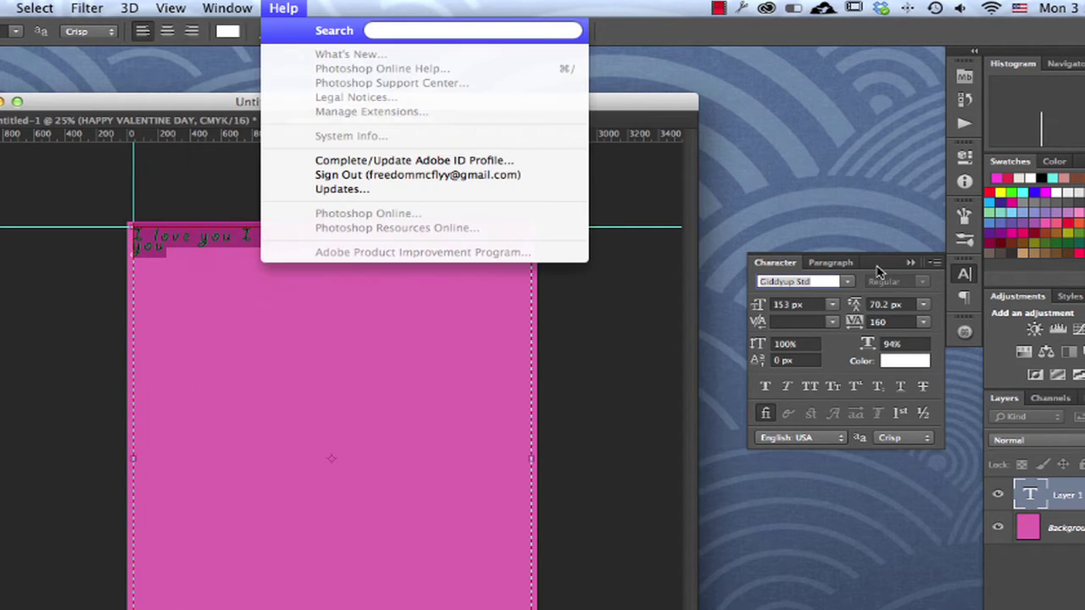
{"action": "key", "text": "Escape"}
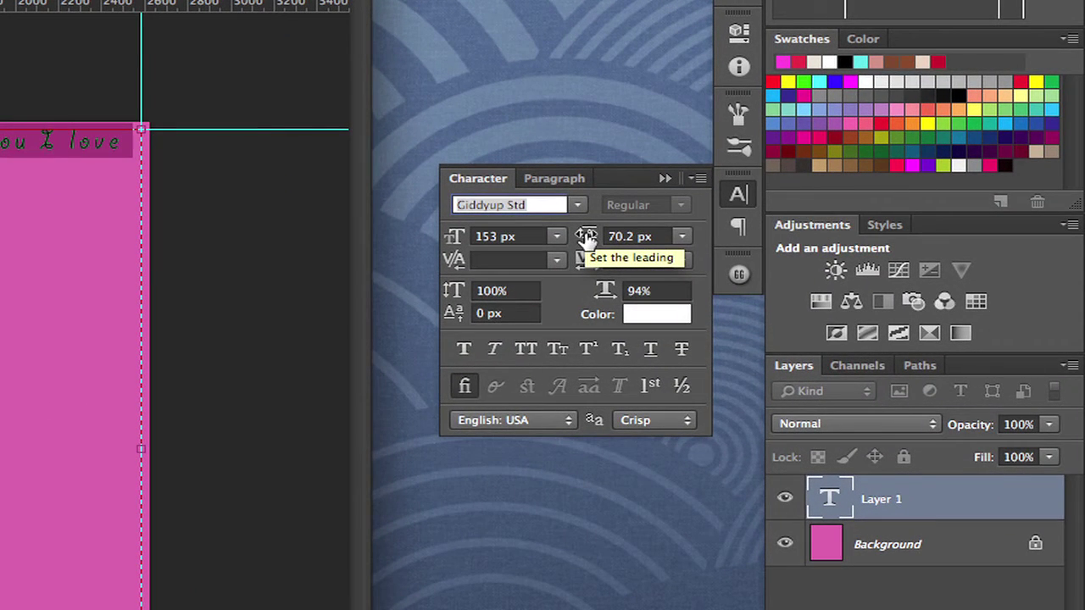
{"action": "left_click_drag", "start_coordinate": [587, 239], "coordinate": [629, 250]}
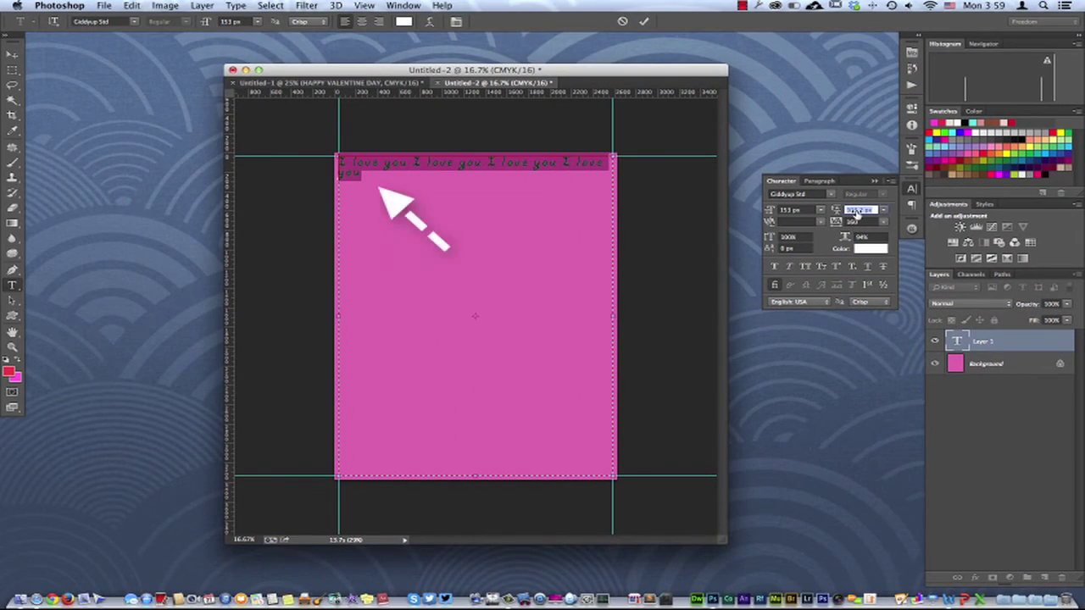
{"action": "left_click", "coordinate": [859, 211]}
{"action": "left_click", "coordinate": [878, 181]}
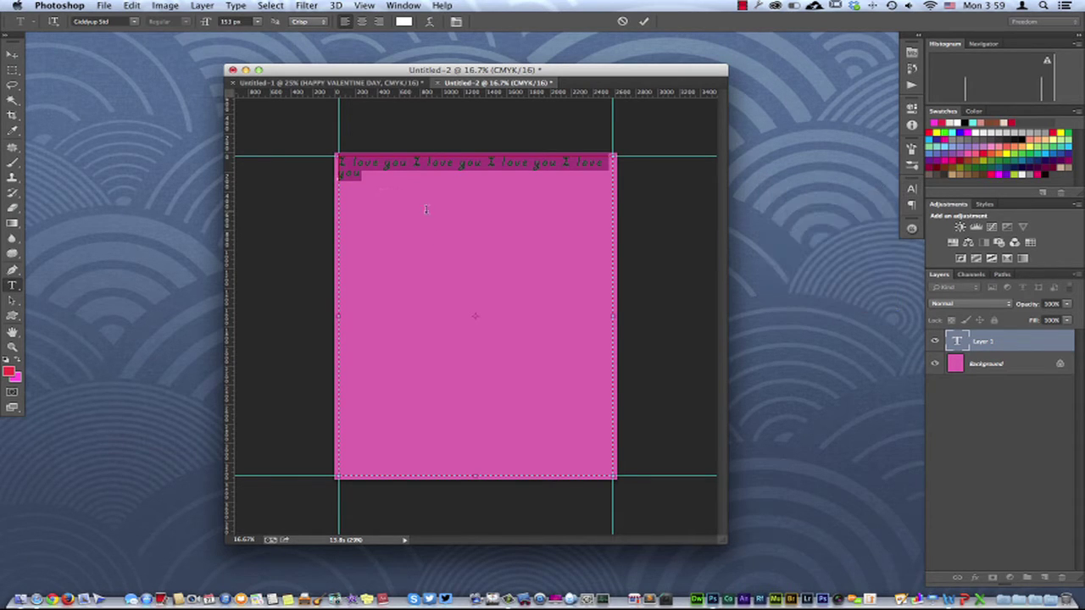
- Add a space after the last "you" and copy the entire two-line "I love you" text including that space
{"action": "left_click", "coordinate": [372, 173]}
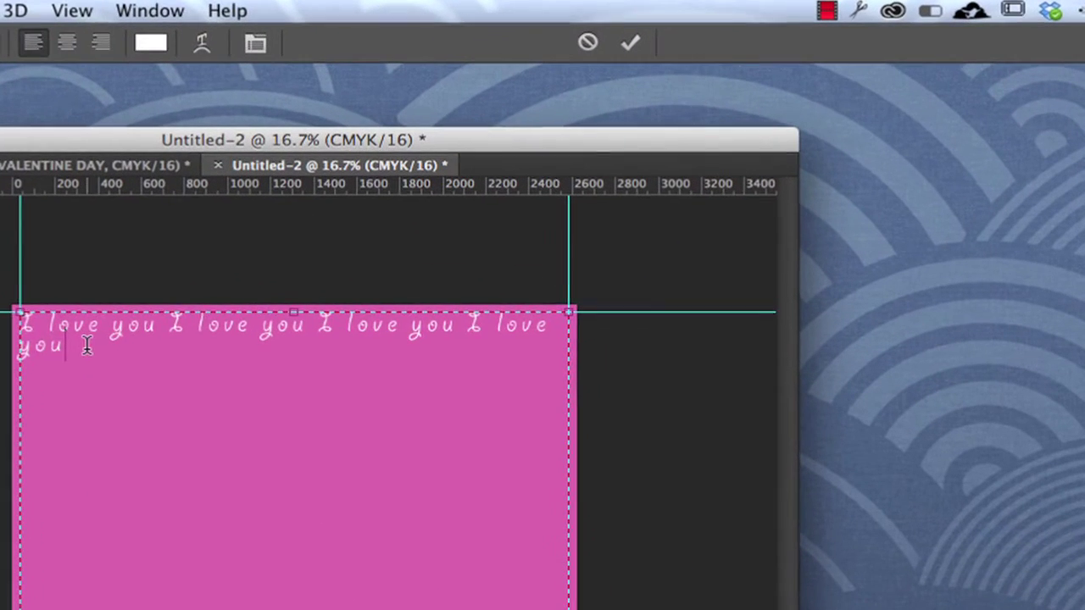
{"action": "left_click_drag", "start_coordinate": [372, 173], "coordinate": [332, 155]}
{"action": "key", "text": "super+c"}
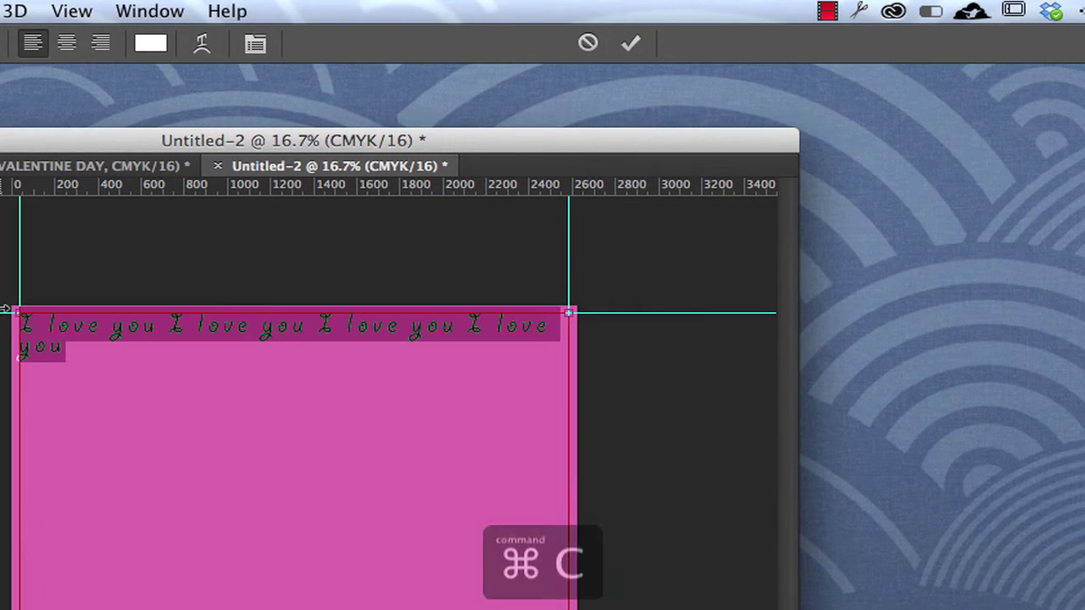
{"action": "left_click", "coordinate": [69, 352]}
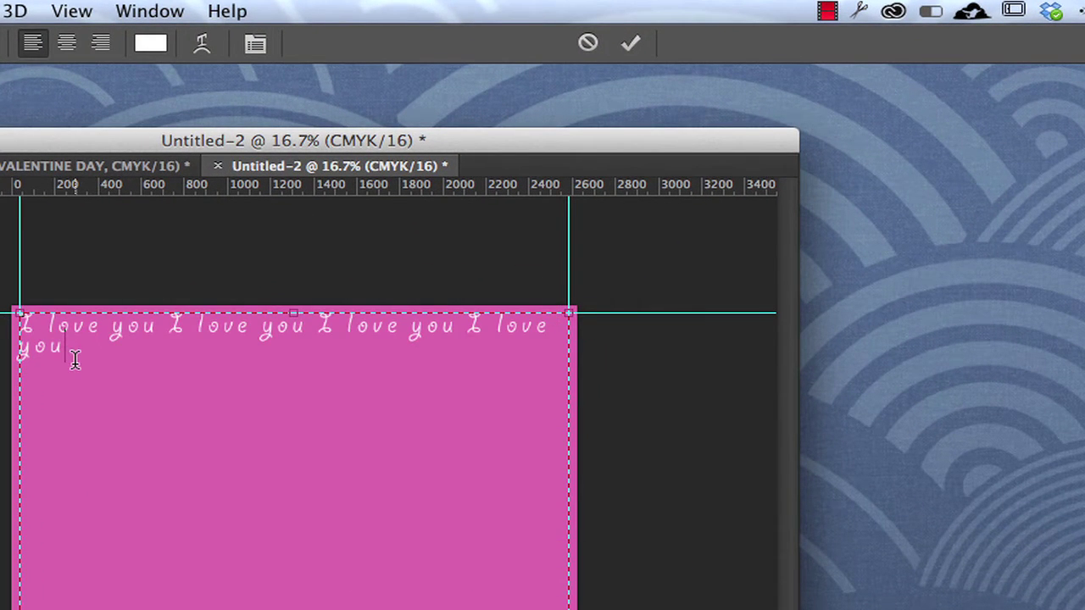
{"action": "left_click_drag", "start_coordinate": [85, 347], "coordinate": [7, 315]}
{"action": "key", "text": "super+c"}
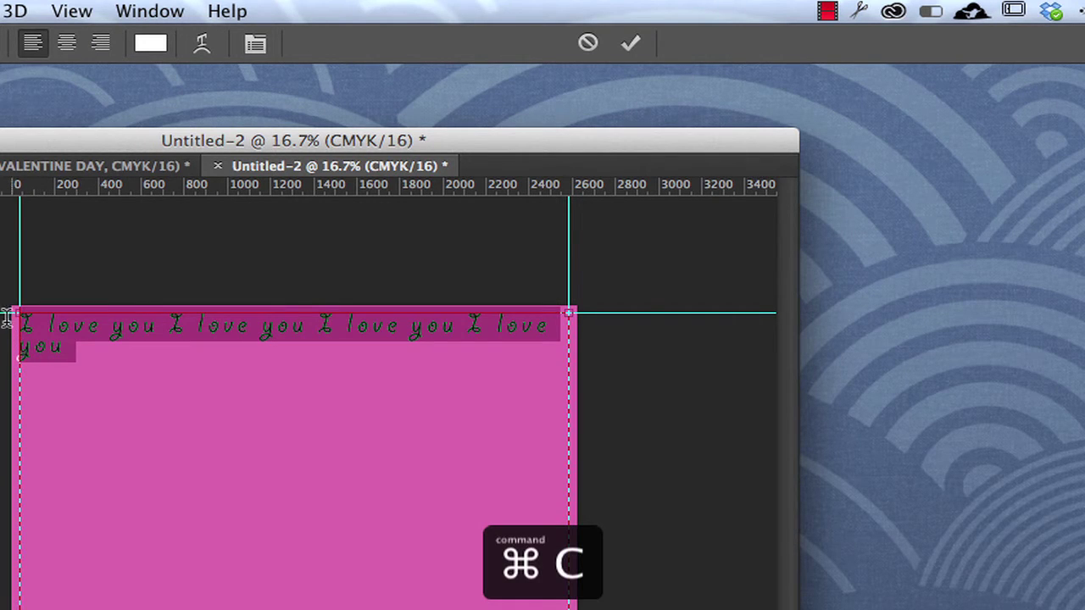
- Paste the copied "I love you" lines repeatedly after the original until they cover most of the text box
{"action": "left_click", "coordinate": [83, 357]}
{"action": "key", "text": "super+v"}
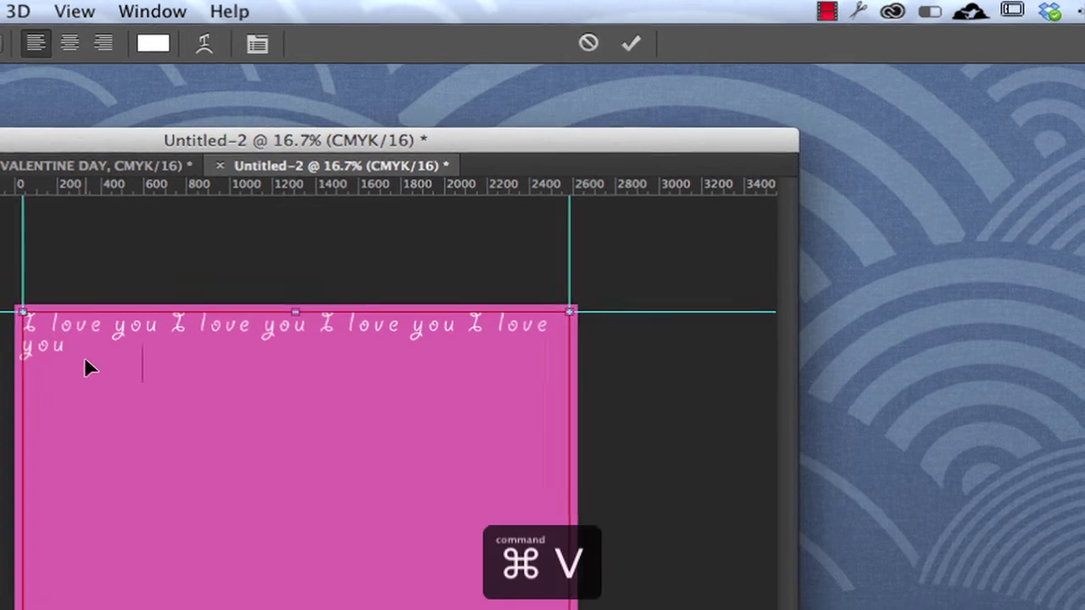
{"action": "key", "text": "super+v"}
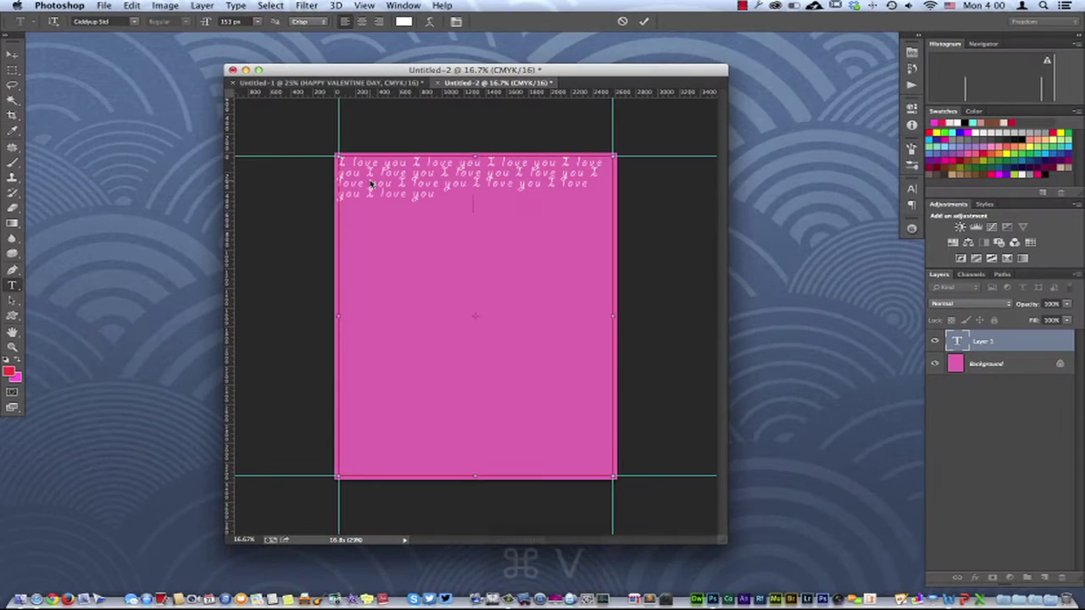
{"action": "key", "text": "super+v"}
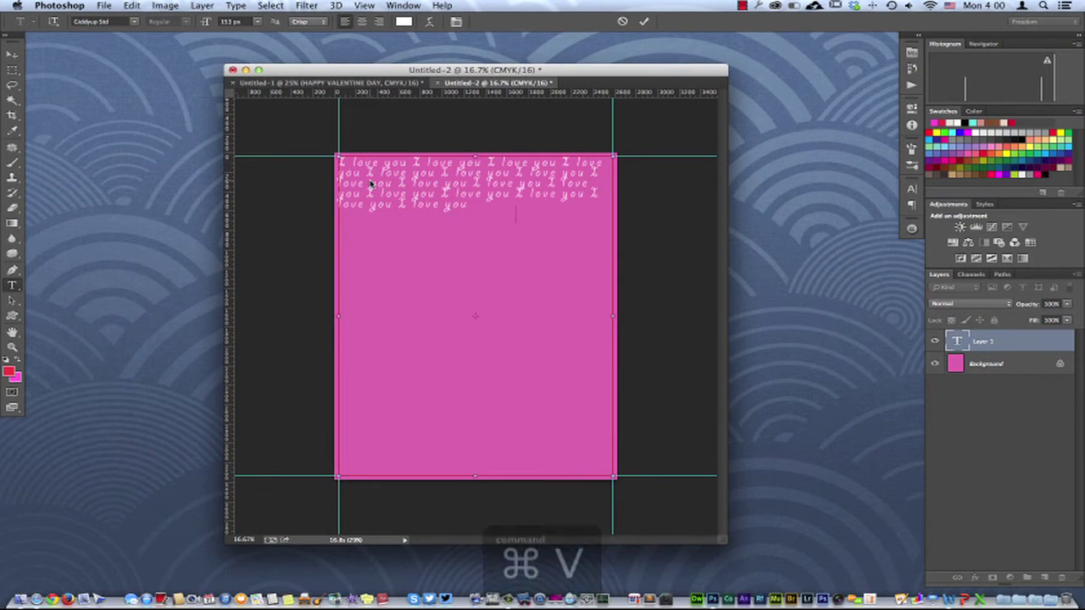
{"action": "key", "text": "super+v"}
{"action": "key", "text": "super+v"}
{"action": "key", "text": "super+v"}
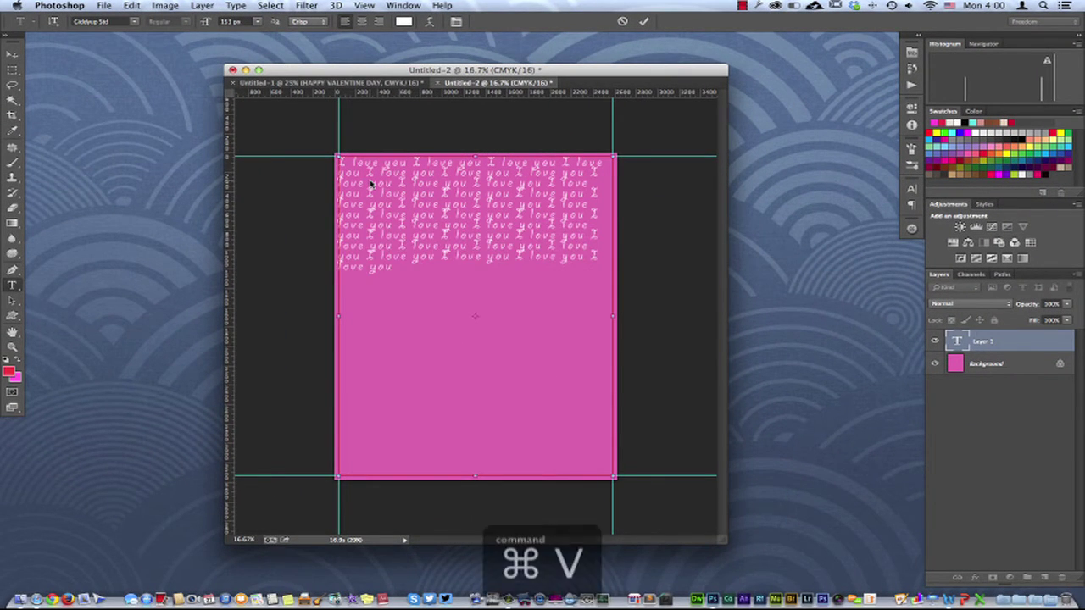
{"action": "key", "text": "super+v"}
{"action": "key", "text": "super+v"}
{"action": "key", "text": "super+v"}
{"action": "key", "text": "super+v"}
{"action": "key", "text": "super+v"}
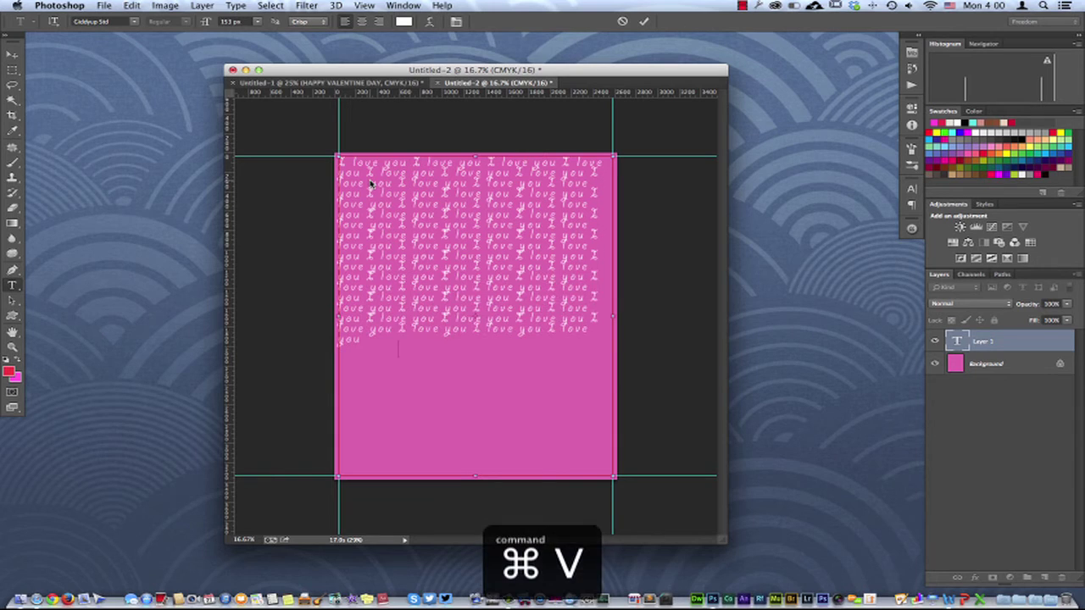
{"action": "key", "text": "super+v"}
{"action": "key", "text": "super+v"}
{"action": "key", "text": "super+v"}
{"action": "key", "text": "super+v"}
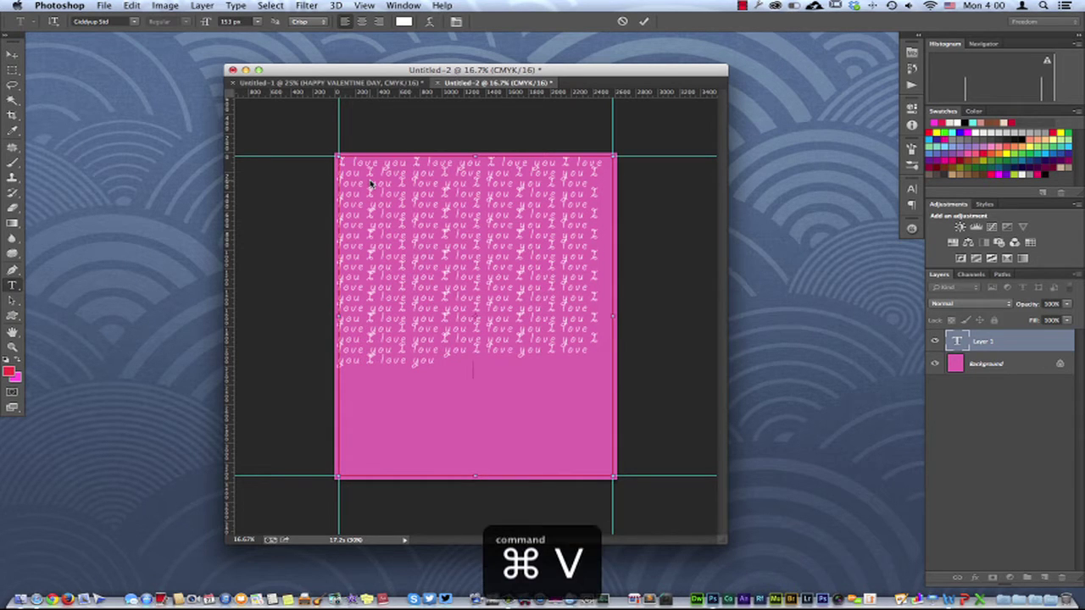
{"action": "key", "text": "super+v"}
{"action": "key", "text": "super+v"}
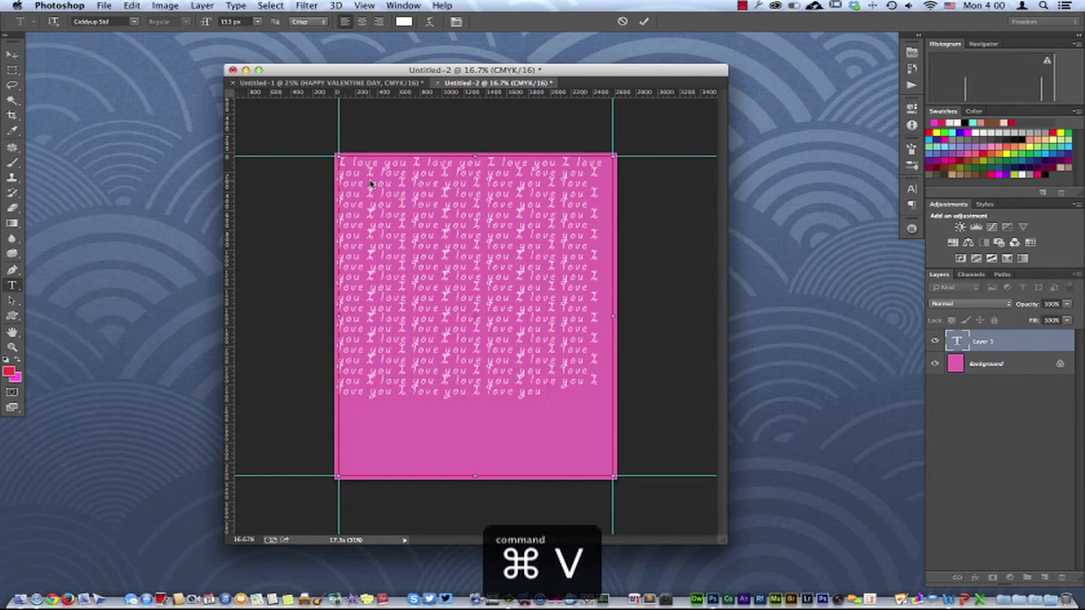
{"action": "key", "text": "super+v"}
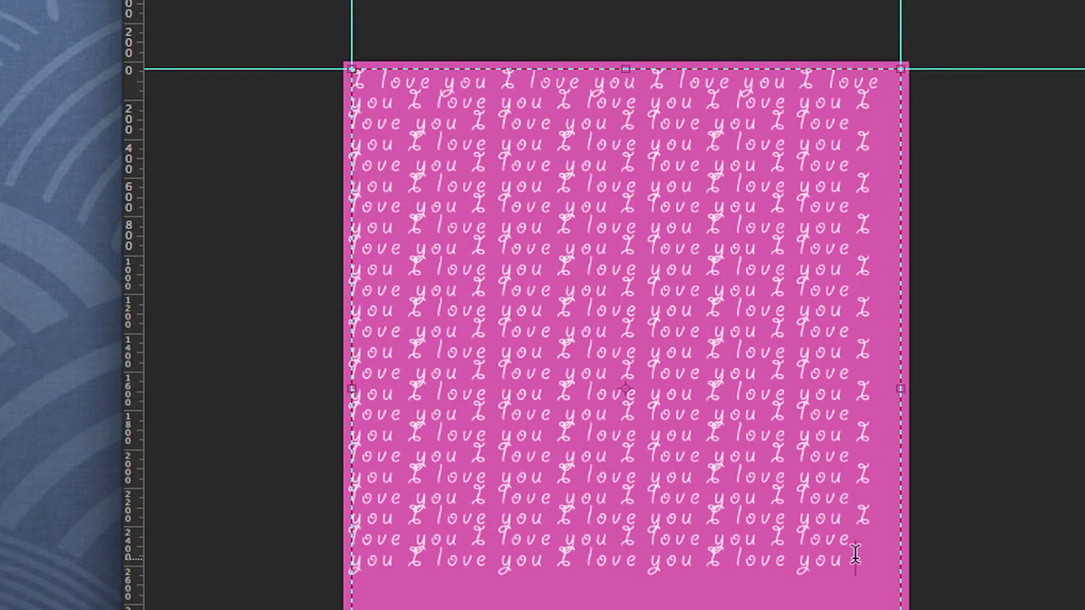
- Increase the leading of all the repeated text to about 131 px and commit the text edit
{"action": "left_click_drag", "start_coordinate": [853, 557], "coordinate": [331, 41]}
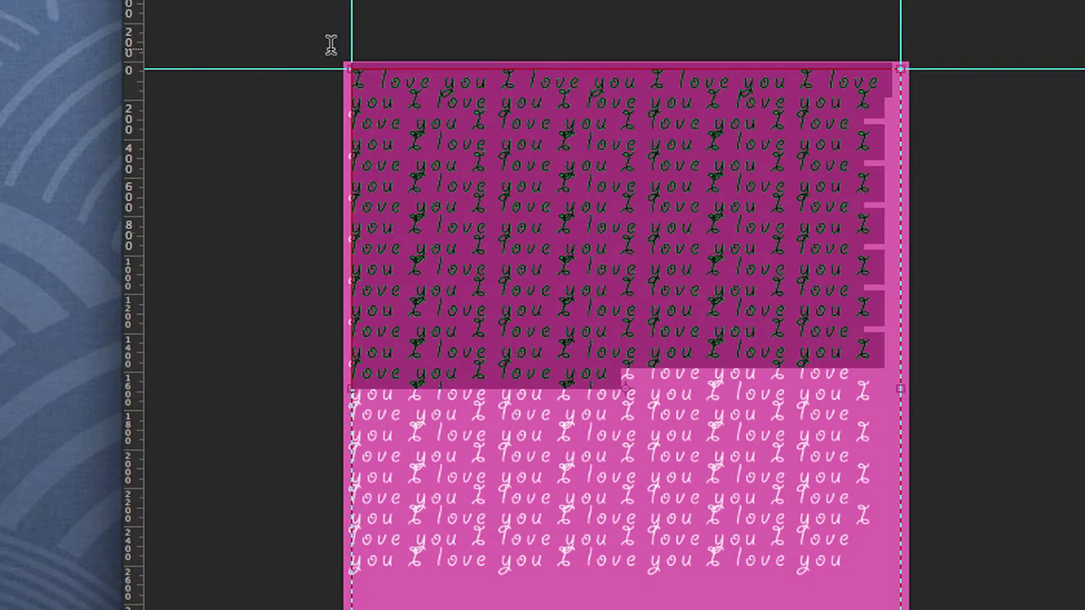
{"action": "key", "text": "super+a"}
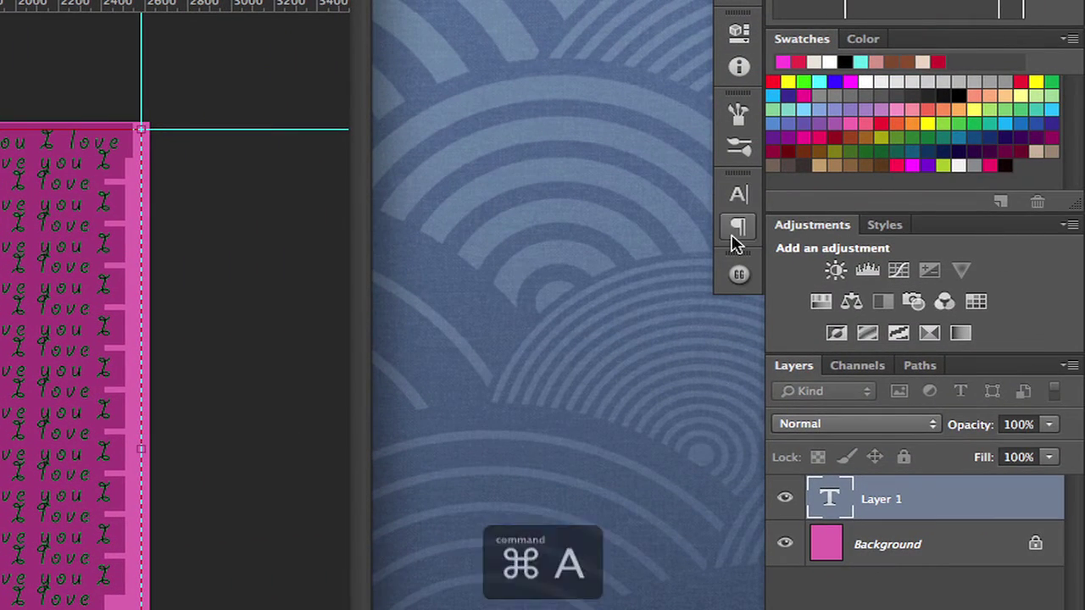
{"action": "left_click", "coordinate": [738, 195]}
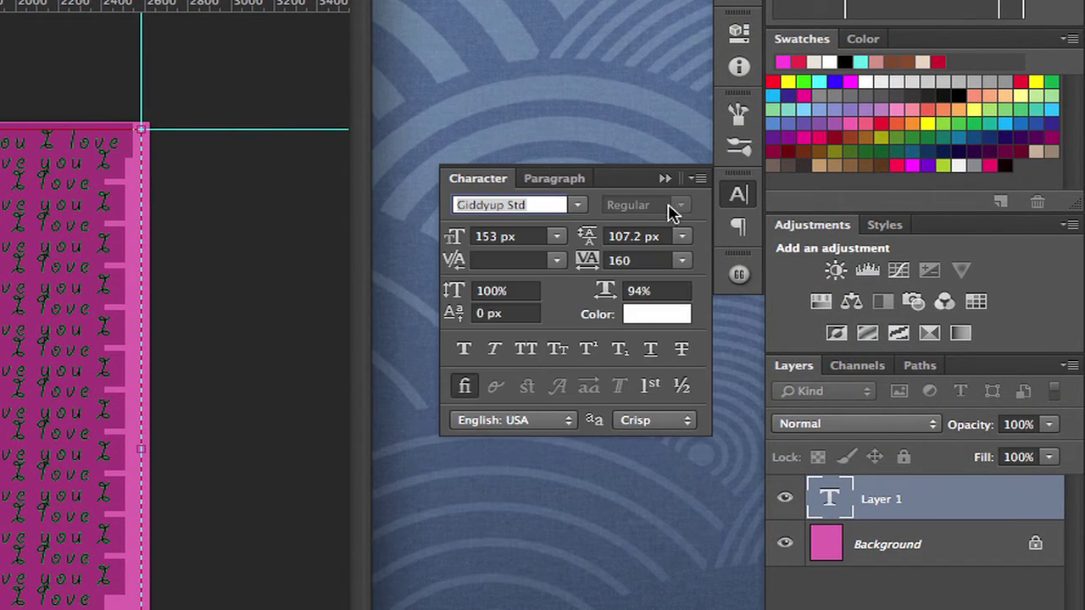
{"action": "left_click_drag", "start_coordinate": [591, 242], "coordinate": [623, 243]}
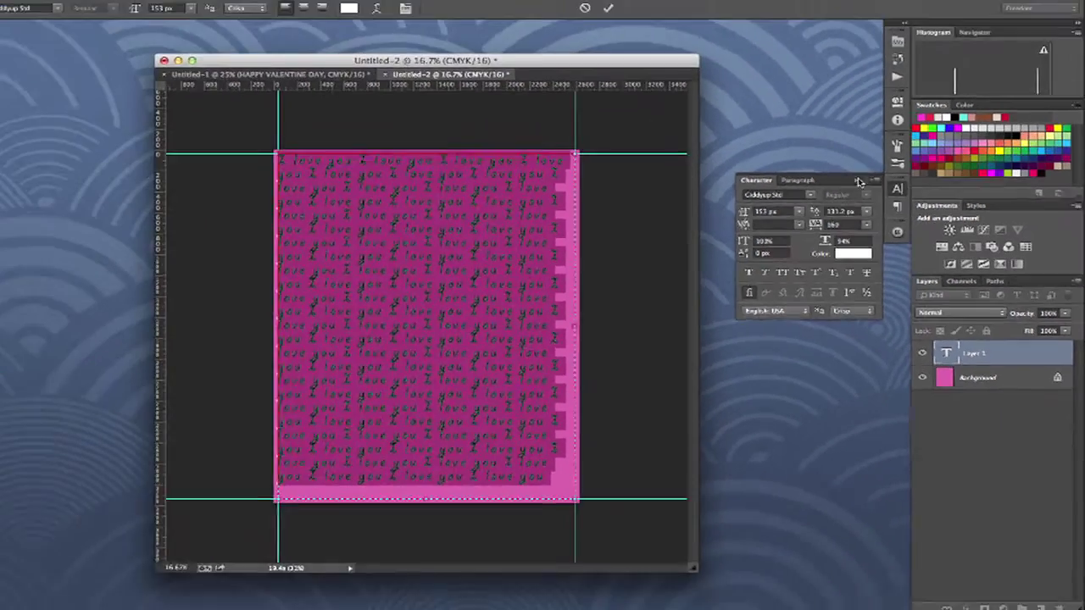
{"action": "left_click", "coordinate": [858, 182]}
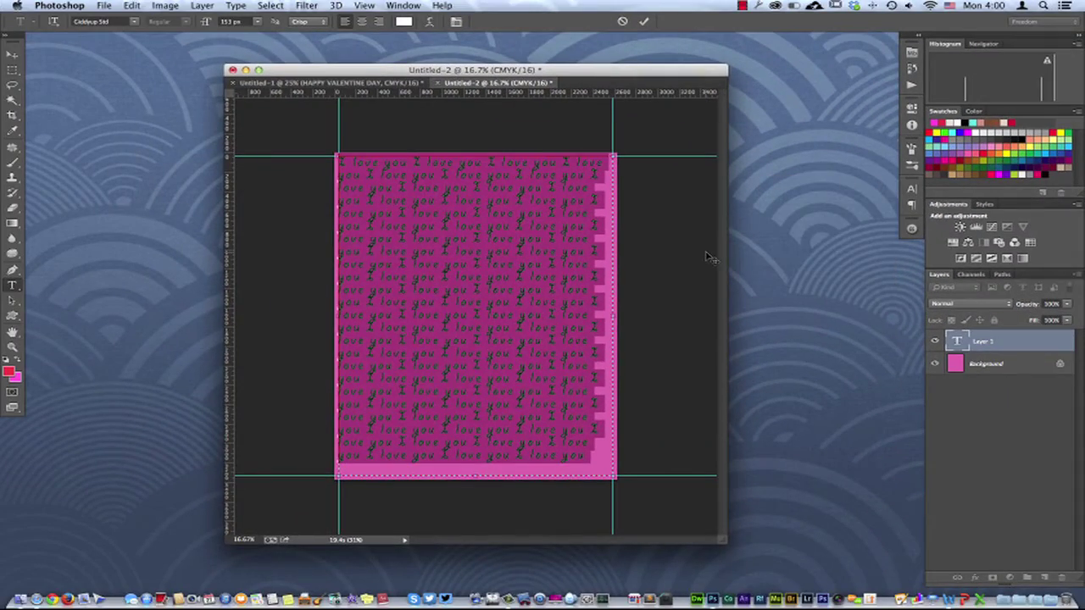
{"action": "key", "text": "super+Return"}
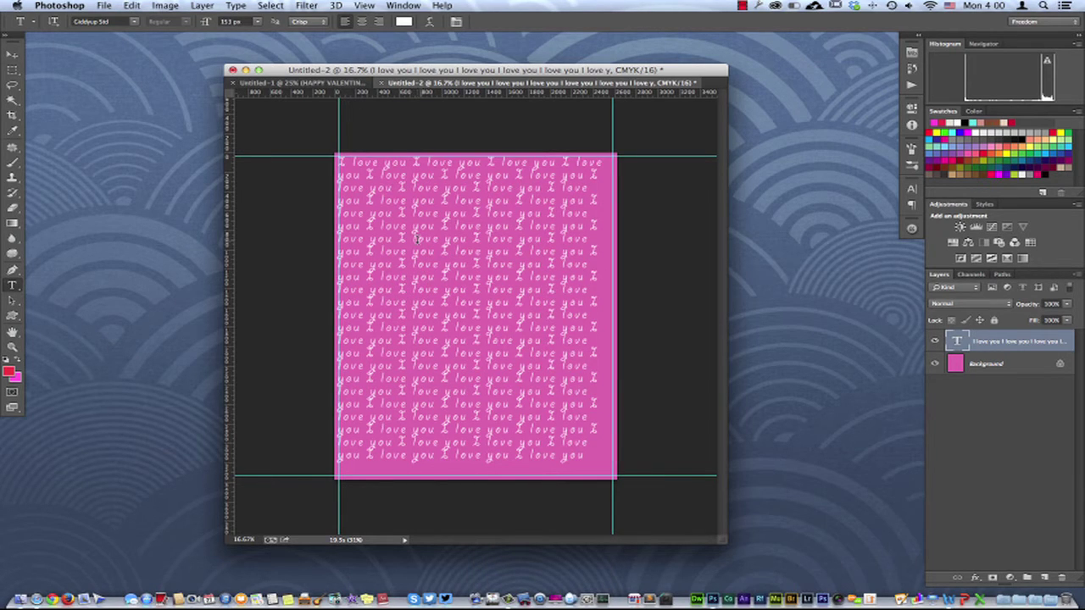
- Nudge the text layer about 100 px to the right and 50 px down to even out its margins within the guides
{"action": "key", "text": "v"}
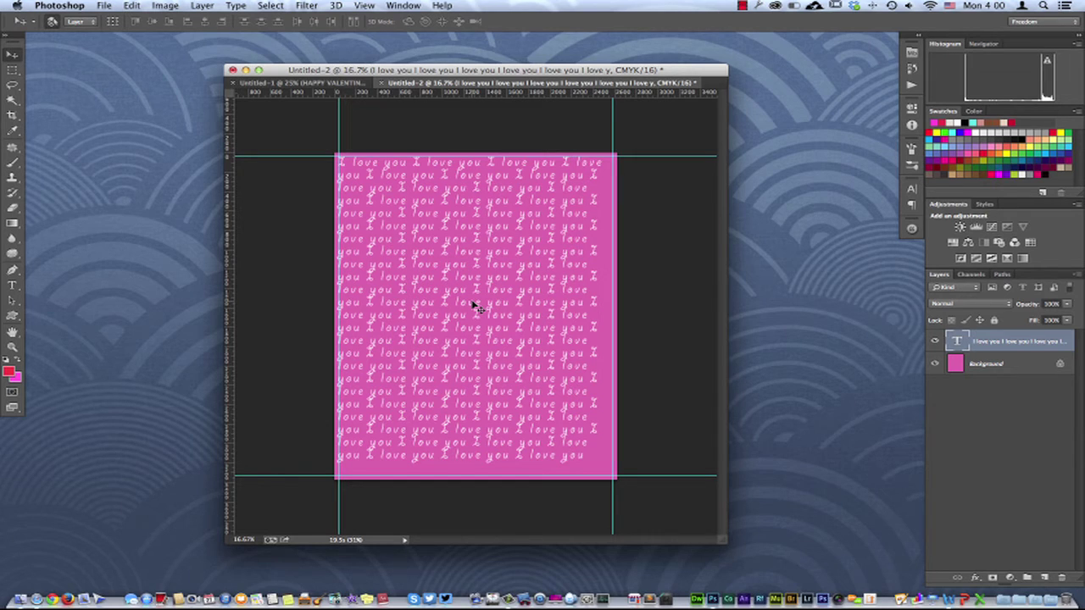
{"action": "key", "text": "shift+Right"}
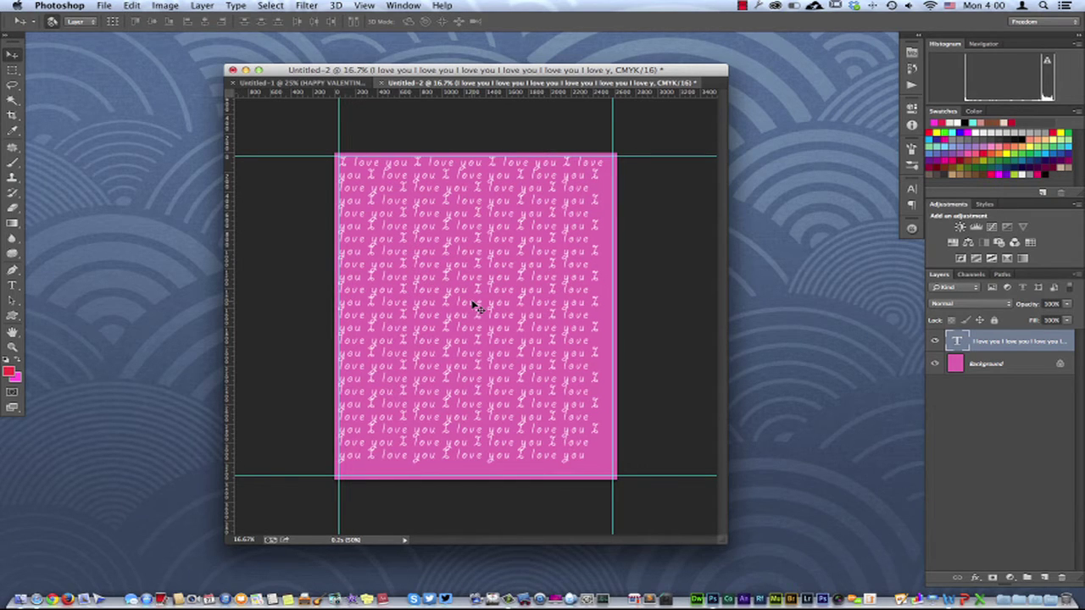
{"action": "key", "text": "shift+Right"}
{"action": "key", "text": "shift+Right"}
{"action": "key", "text": "shift+Right"}
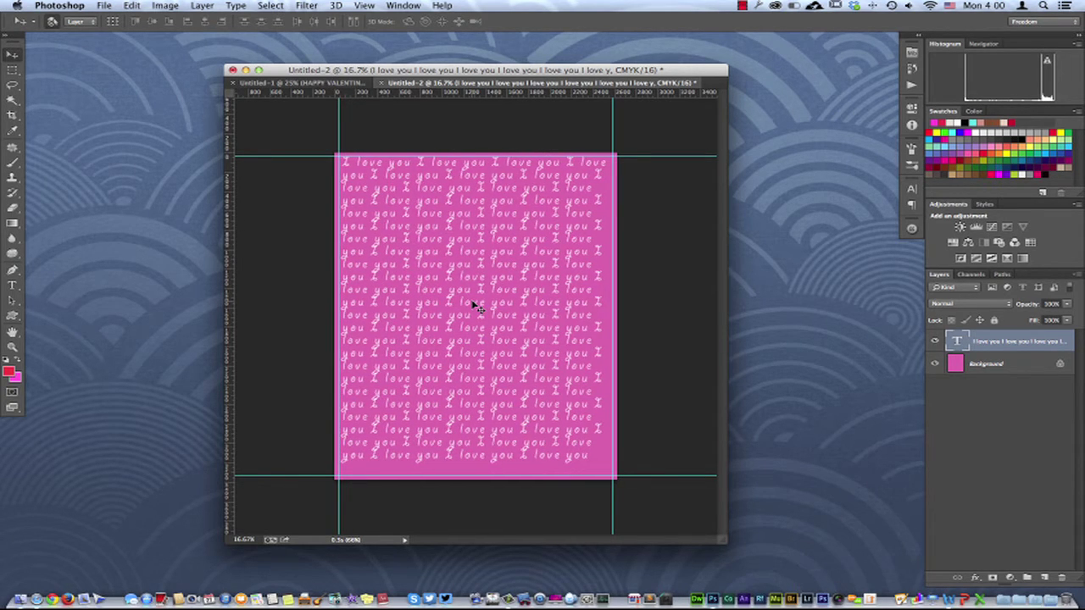
{"action": "key", "text": "shift+Right"}
{"action": "key", "text": "shift+Right"}
{"action": "key", "text": "shift+Right"}
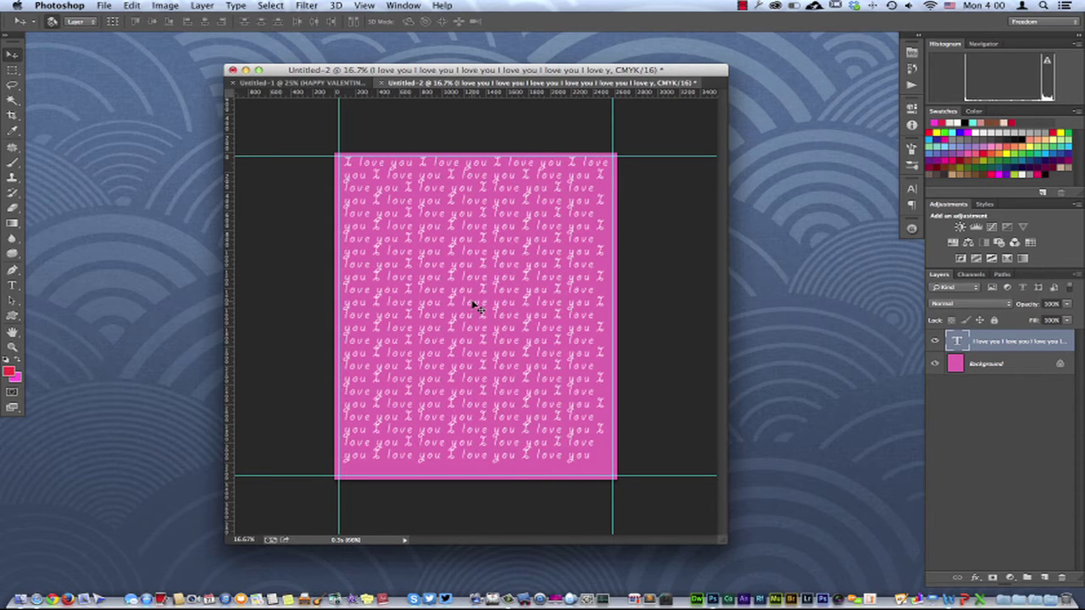
{"action": "key", "text": "shift+Right"}
{"action": "key", "text": "shift+Down"}
{"action": "key", "text": "shift+Down"}
{"action": "key", "text": "shift+Down"}
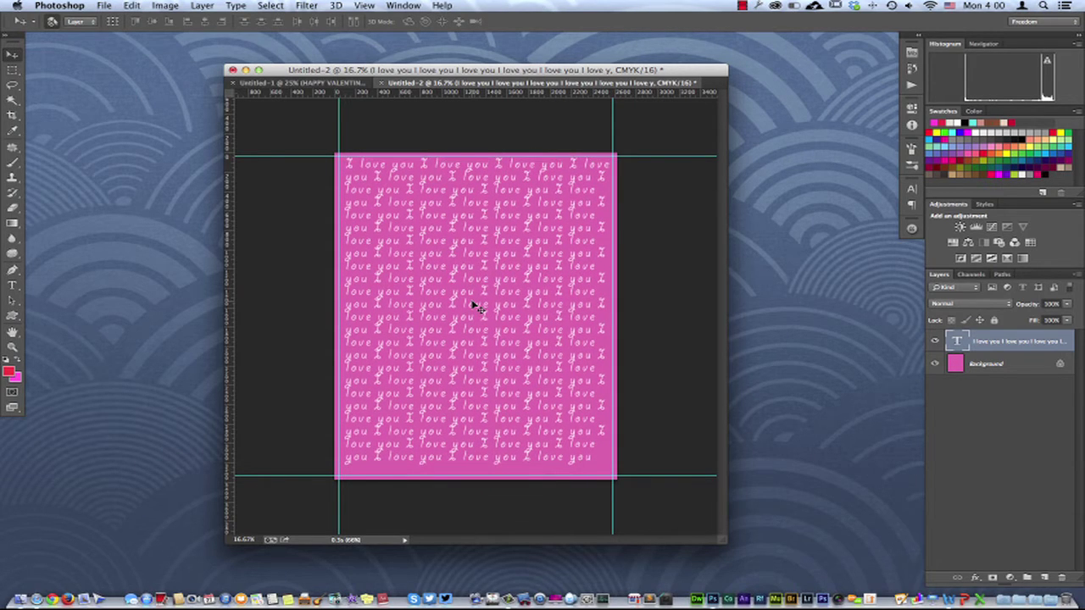
{"action": "key", "text": "shift+Right"}
{"action": "key", "text": "shift+Right"}
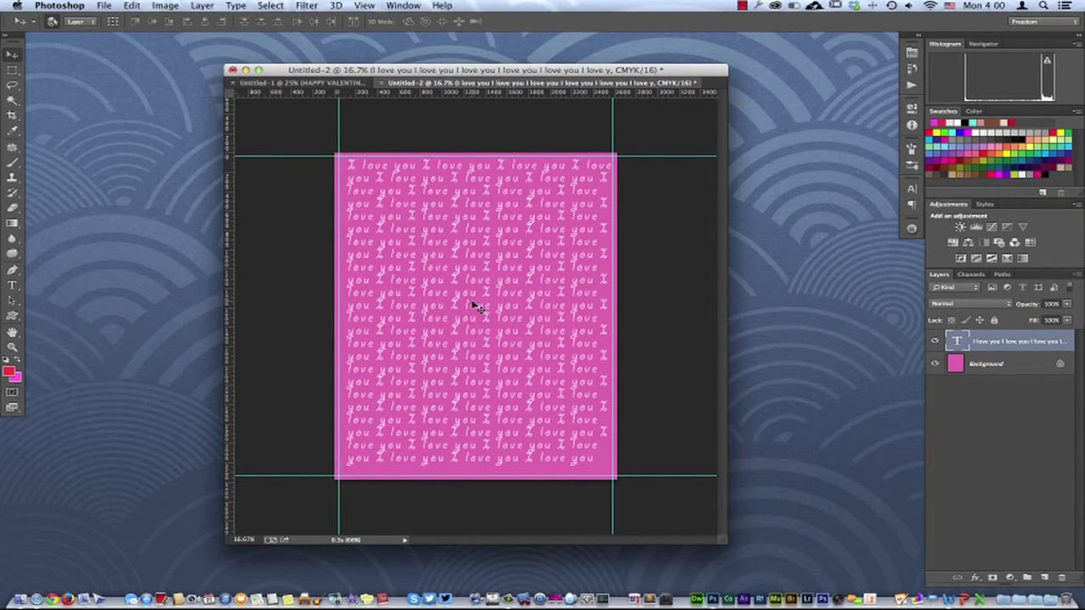
{"action": "key", "text": "shift+Down"}
{"action": "key", "text": "shift+Down"}
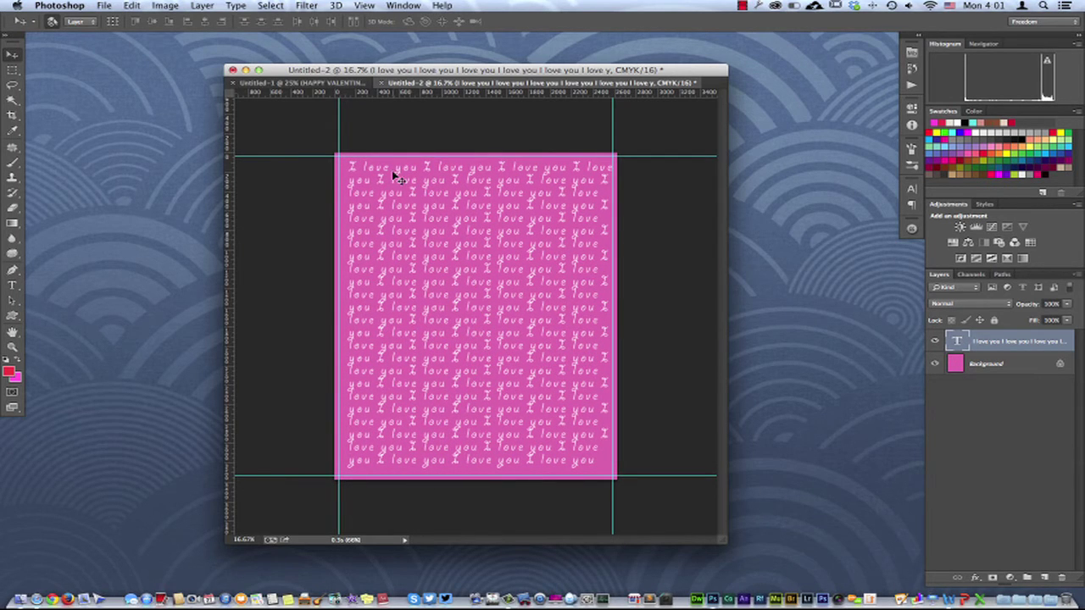
- Select the page area enclosed by the four guides with the Rectangular Marquee tool
{"action": "key", "text": "m"}
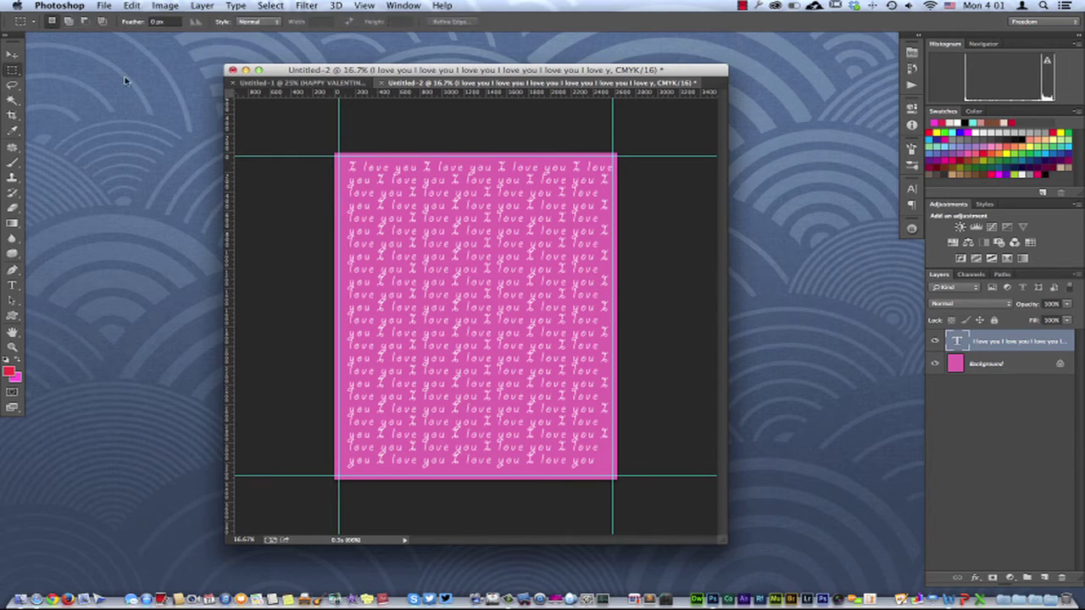
{"action": "left_click", "coordinate": [13, 71]}
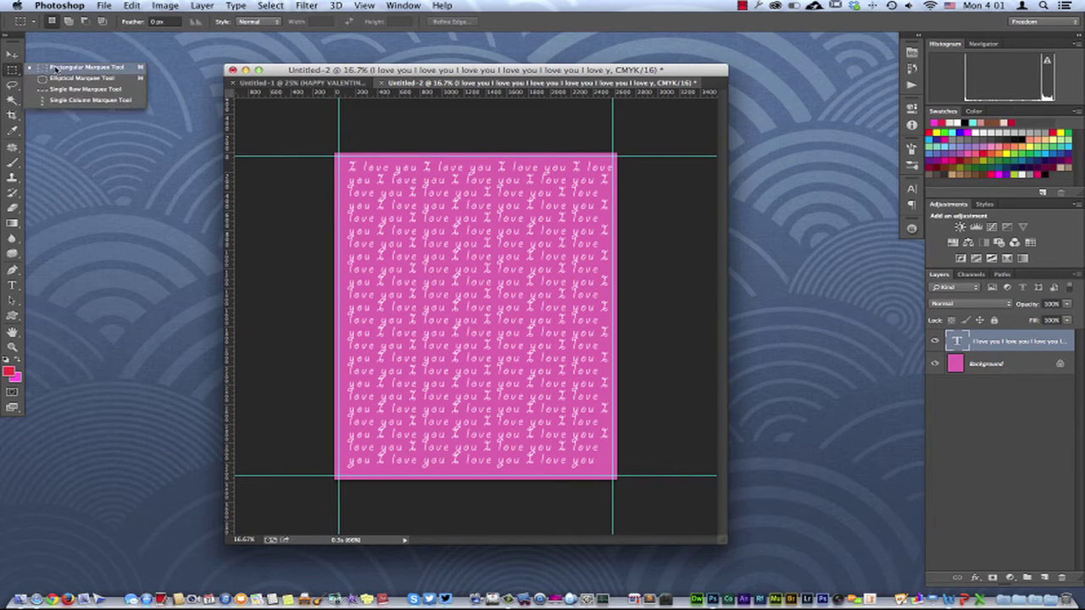
{"action": "left_click", "coordinate": [80, 70]}
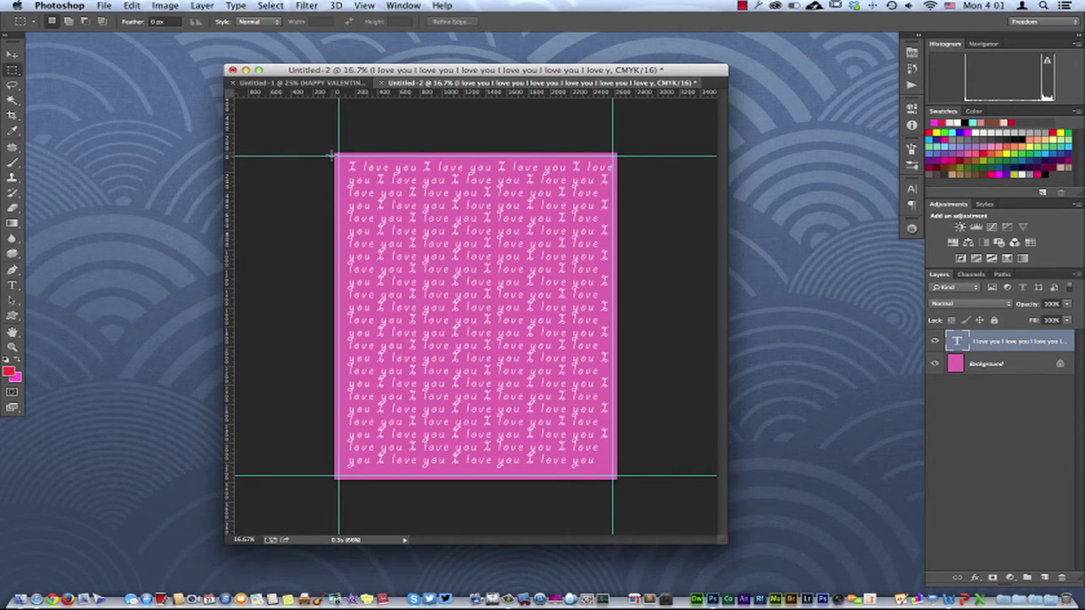
{"action": "left_click_drag", "start_coordinate": [490, 274], "coordinate": [613, 475]}
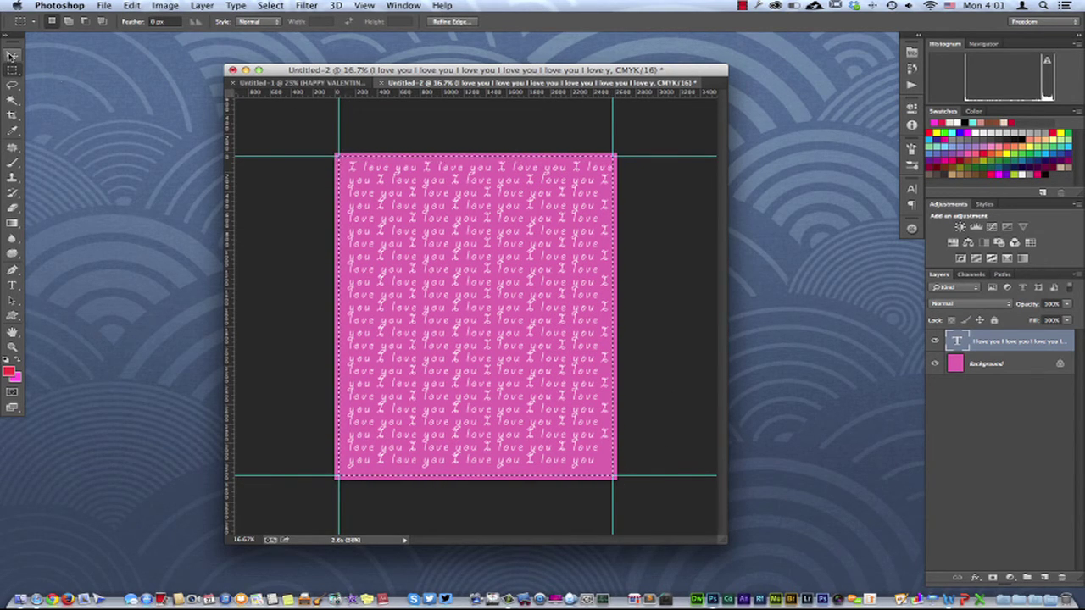
- Align the text layer to the selection's vertical and horizontal centers, and undo the horizontal alignment
{"action": "left_click", "coordinate": [13, 55]}
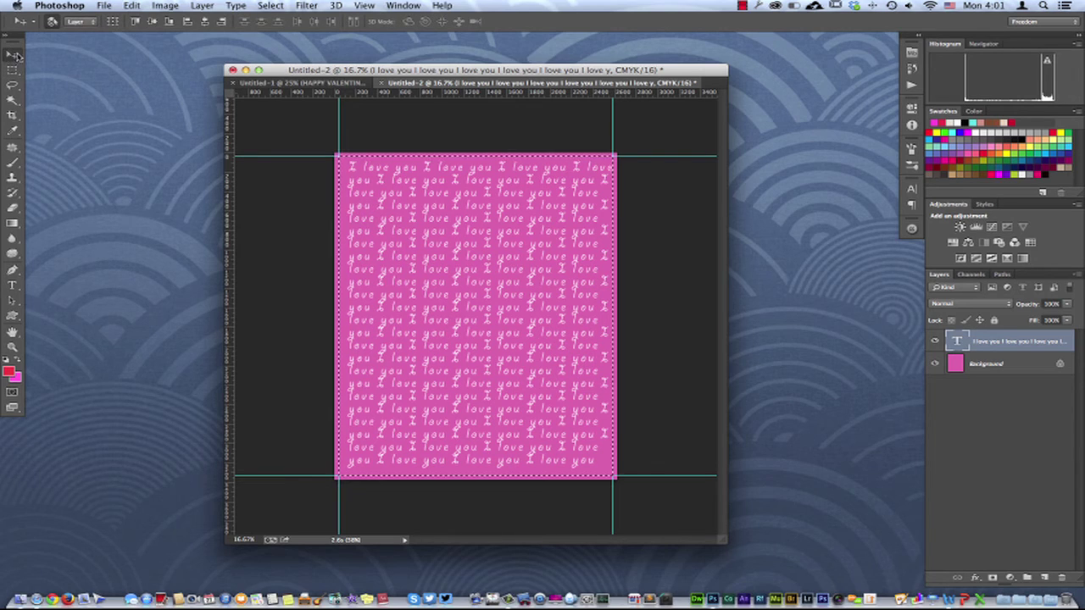
{"action": "left_click", "coordinate": [152, 23]}
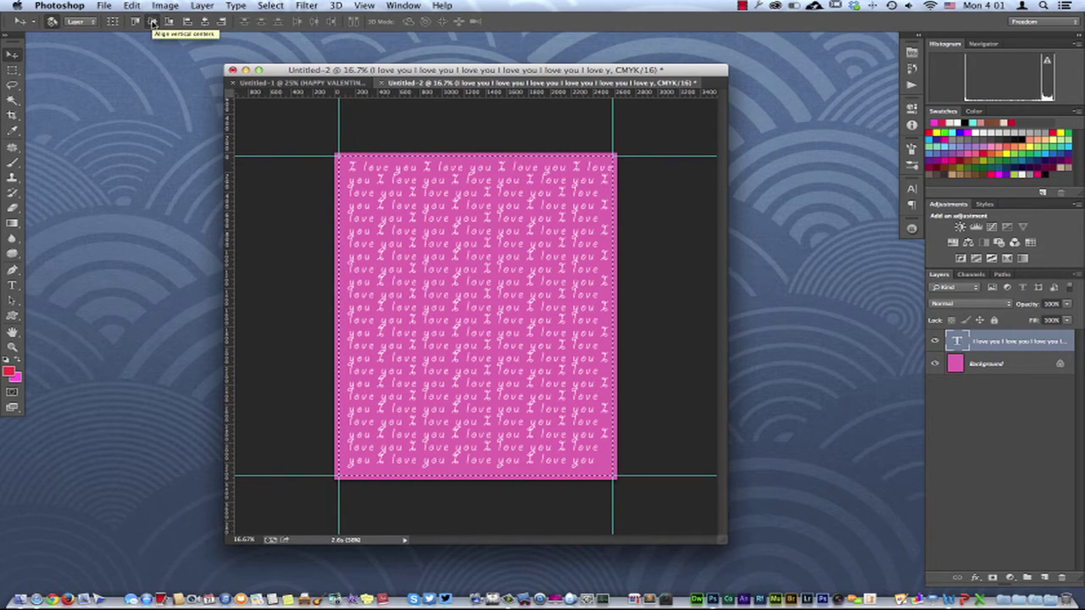
{"action": "left_click", "coordinate": [204, 23]}
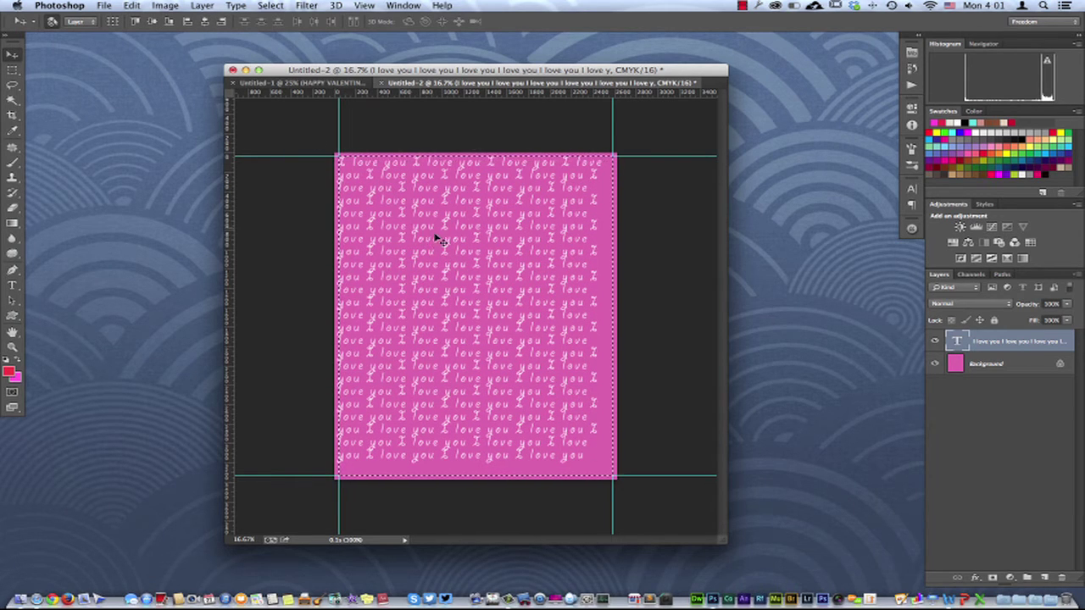
{"action": "key", "text": "super+z"}
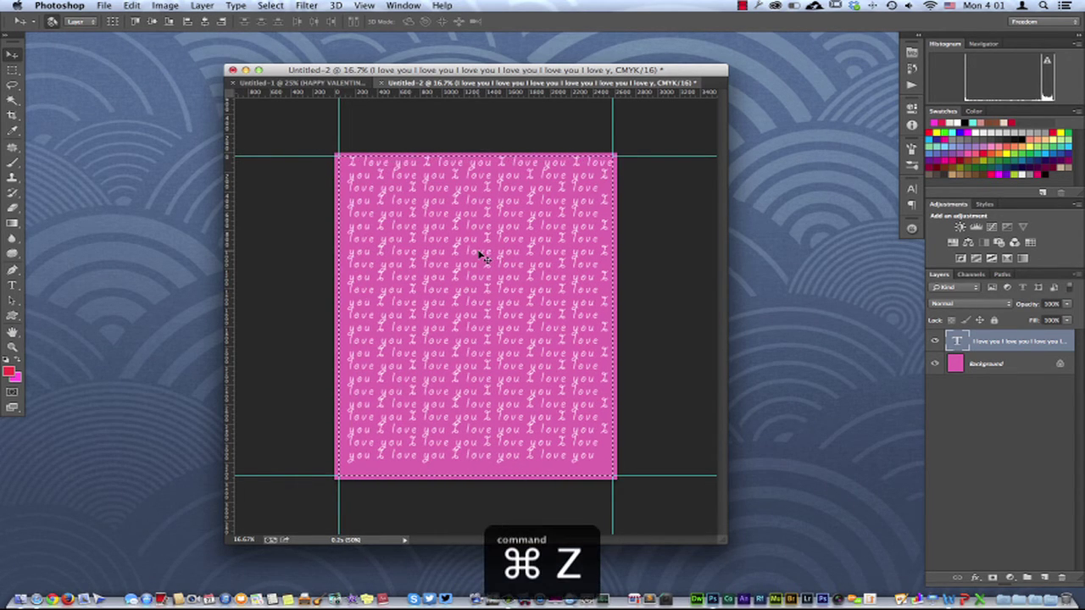
- Deselect the page area and nudge the text layer slightly down to balance its top and bottom margins
{"action": "key", "text": "super+d"}
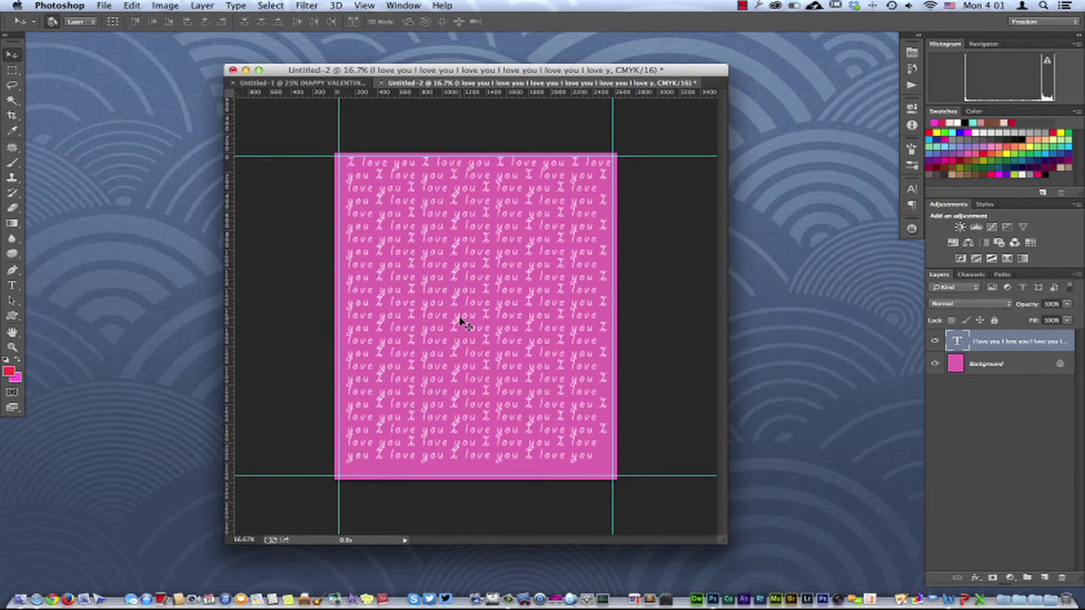
{"action": "key", "text": "shift+Down"}
{"action": "key", "text": "shift+Down"}
{"action": "key", "text": "shift+Down"}
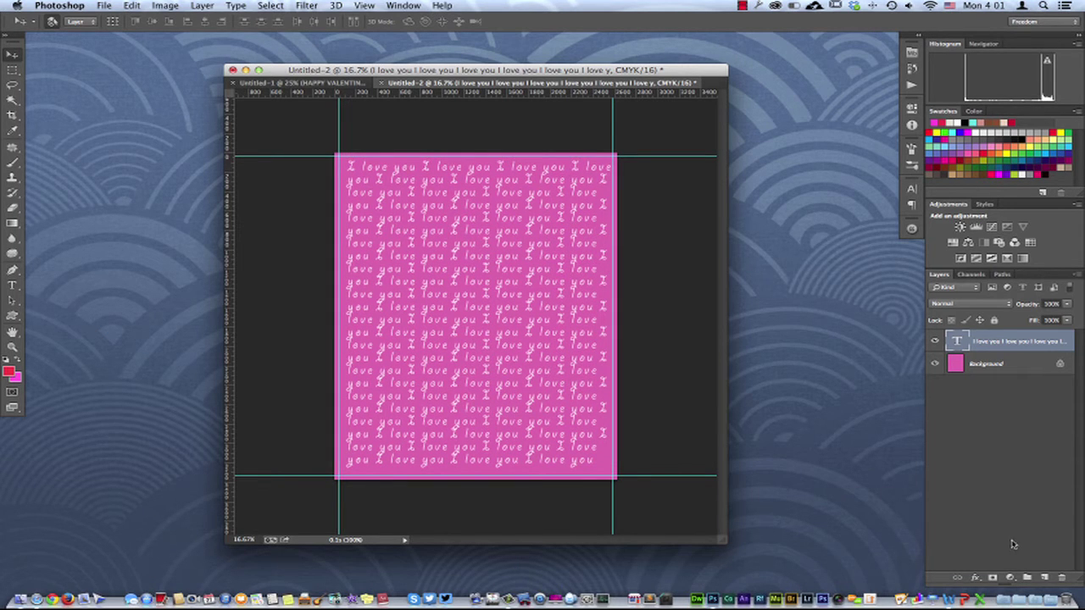
- Add a new layer above the text and set the Custom Shape tool to the heart shape
{"action": "left_click", "coordinate": [1044, 579]}
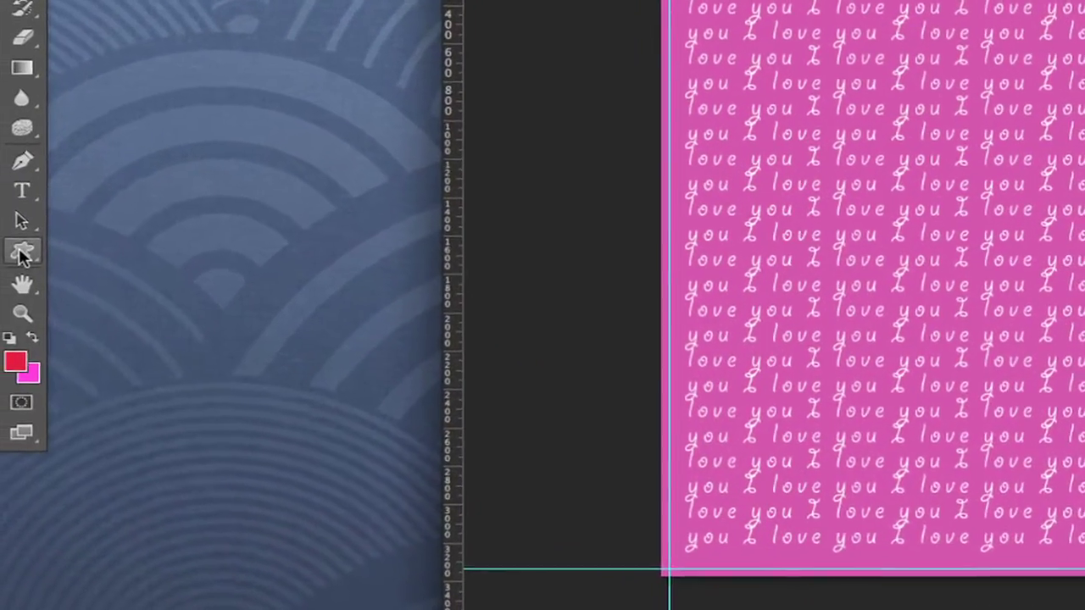
{"action": "left_click", "coordinate": [23, 251]}
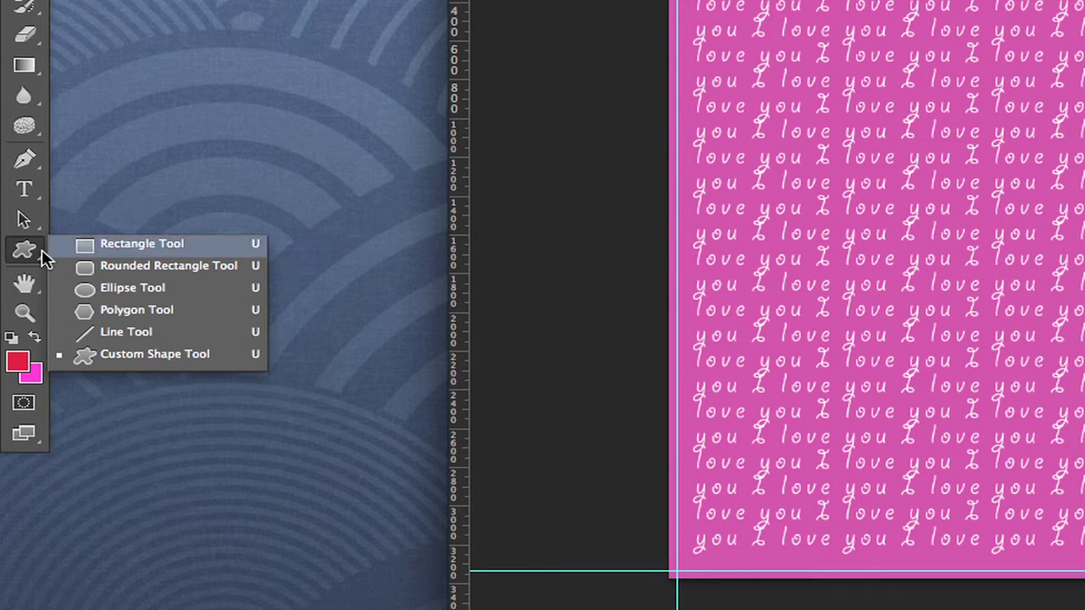
{"action": "left_click", "coordinate": [115, 357]}
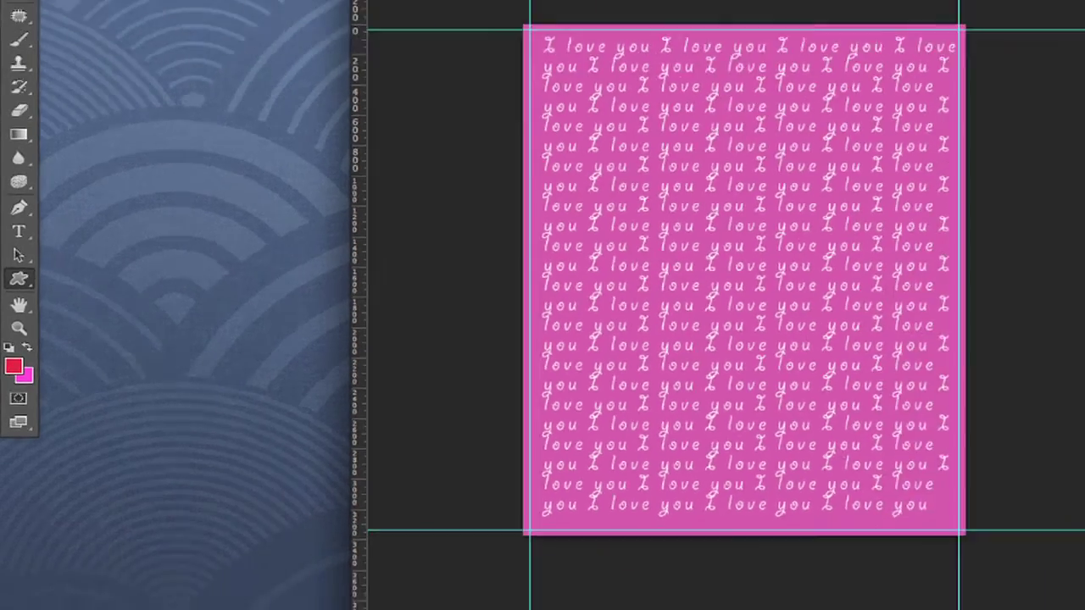
{"action": "left_click", "coordinate": [498, 21]}
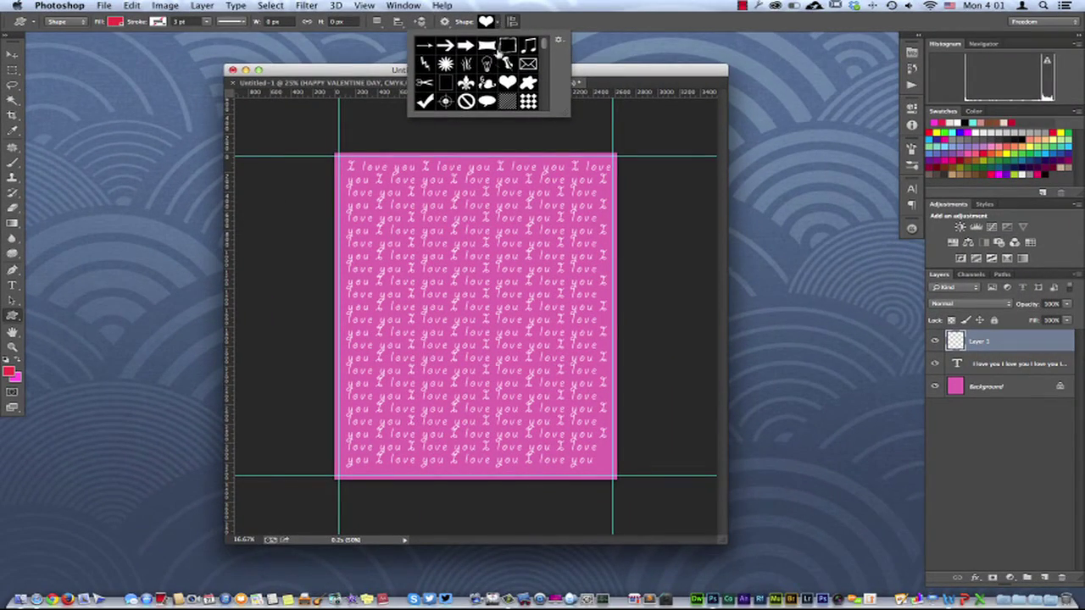
{"action": "left_click", "coordinate": [506, 84]}
{"action": "left_click", "coordinate": [480, 253]}
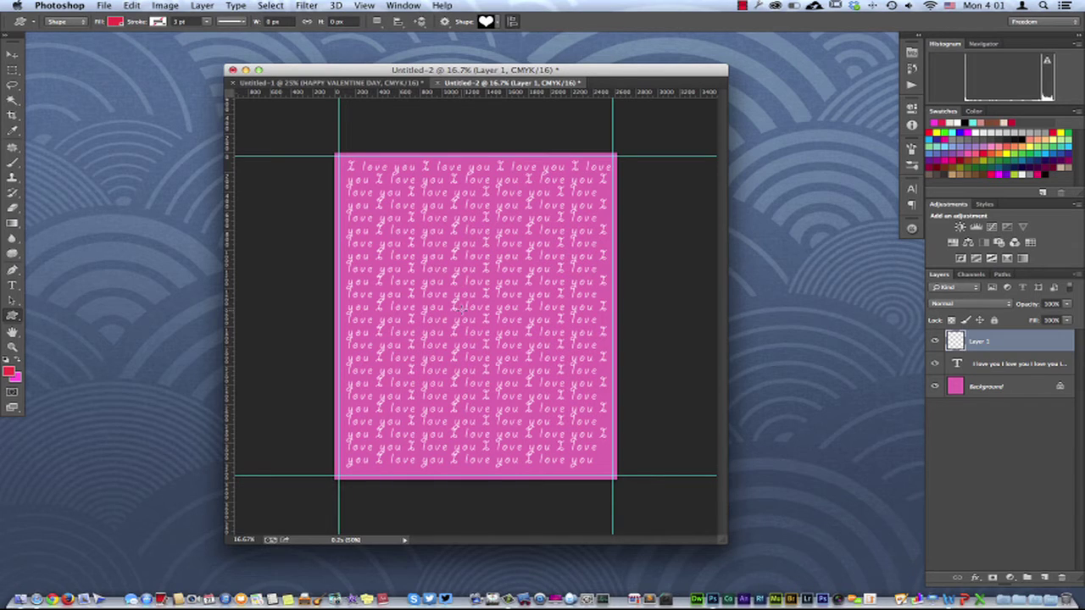
- Add horizontal and vertical guides through the page center and draw a red heart about 2430 by 2117 px outward from their intersection
{"action": "left_click_drag", "start_coordinate": [462, 94], "coordinate": [466, 316]}
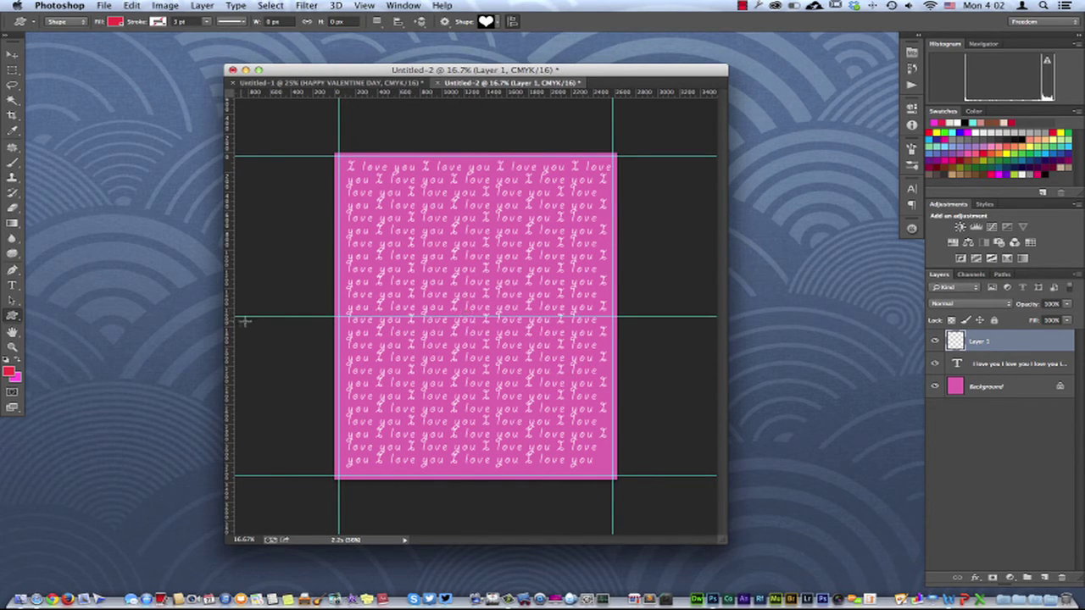
{"action": "left_click_drag", "start_coordinate": [235, 324], "coordinate": [475, 321]}
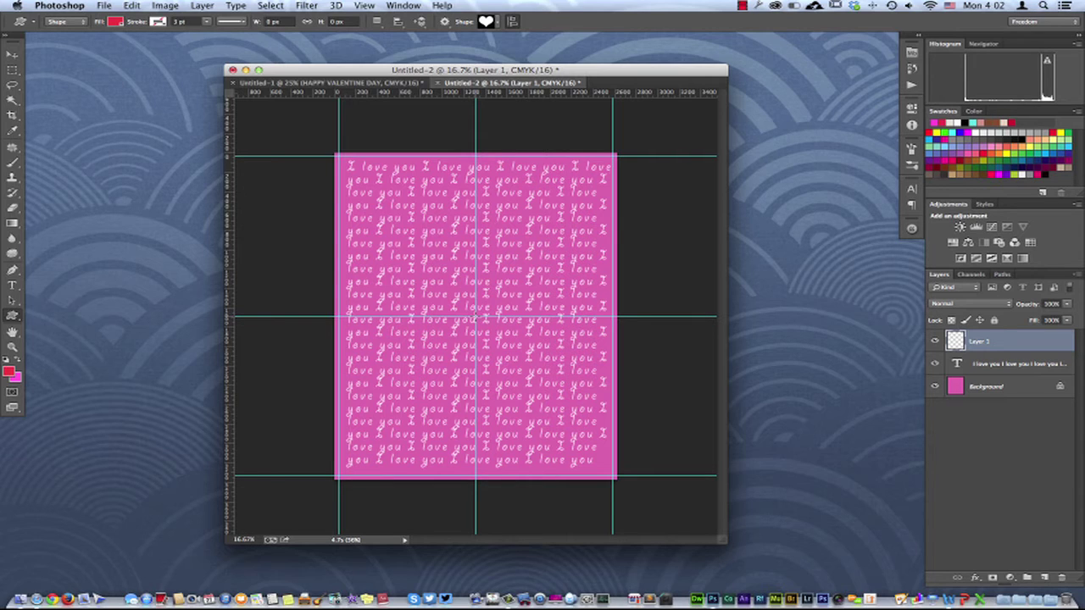
{"action": "left_click_drag", "start_coordinate": [476, 317], "coordinate": [640, 417]}
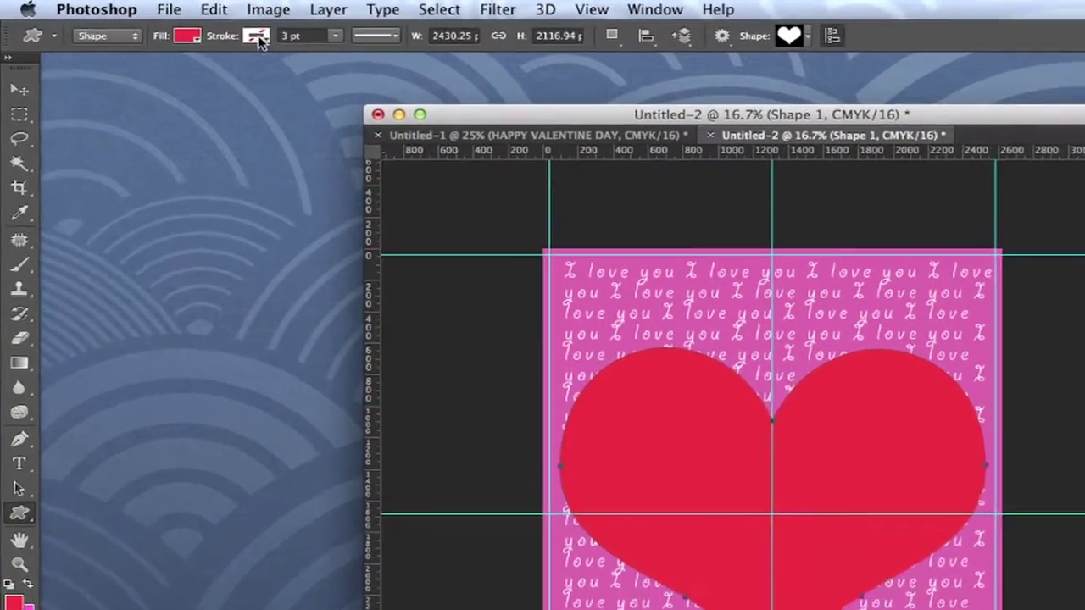
- Give the heart shape a solid magenta stroke about 32 pt wide
{"action": "left_click", "coordinate": [114, 21]}
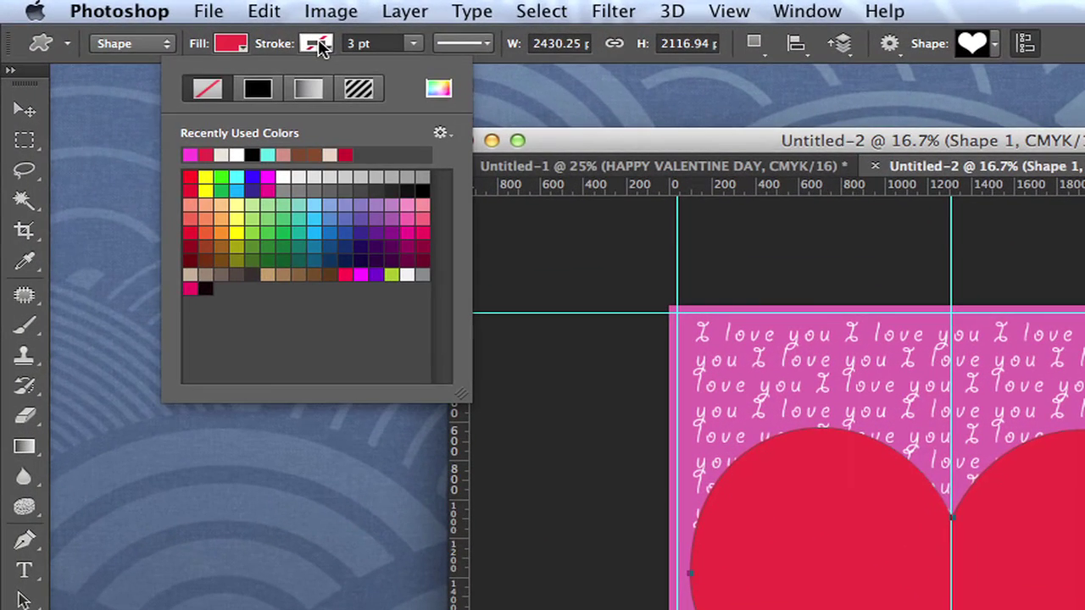
{"action": "left_click", "coordinate": [267, 180]}
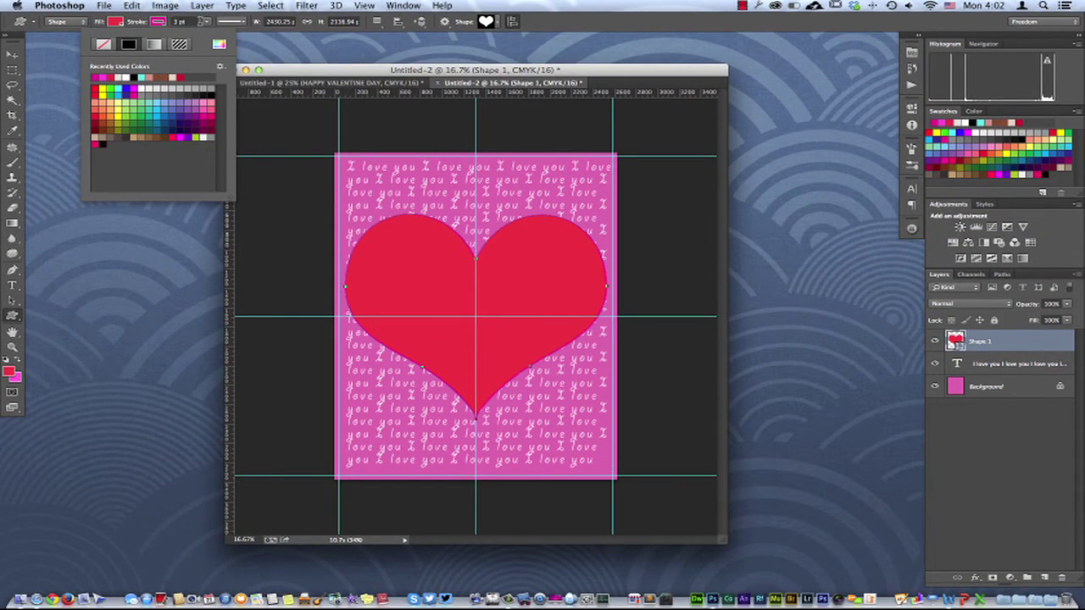
{"action": "left_click", "coordinate": [206, 23]}
{"action": "left_click_drag", "start_coordinate": [207, 36], "coordinate": [217, 36]}
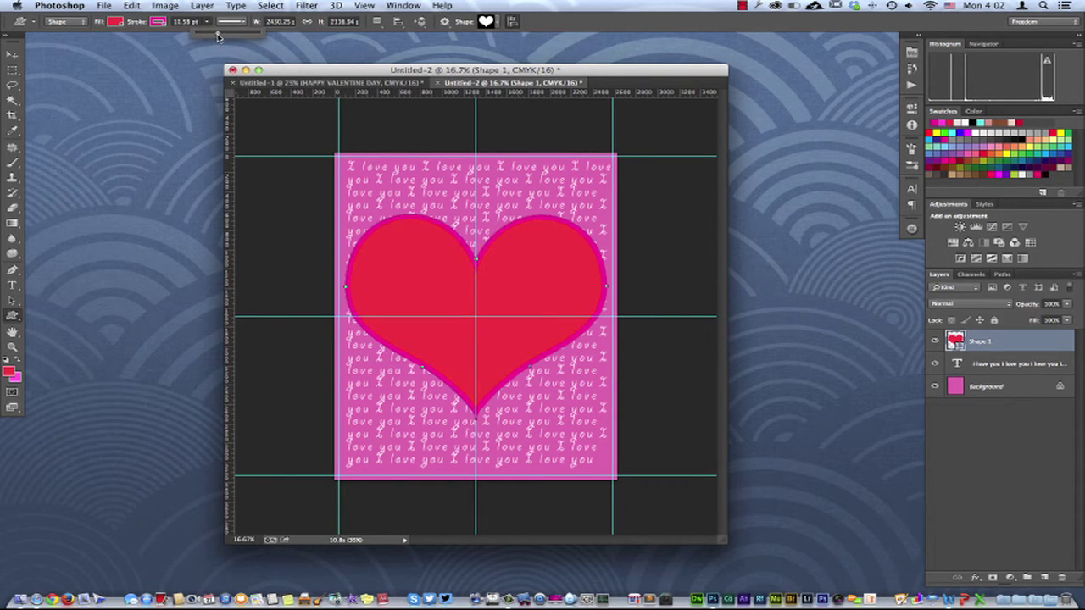
- Try a pattern stroke on the heart, and switch its stroke to the red-to-transparent linear gradient
{"action": "left_click", "coordinate": [159, 22]}
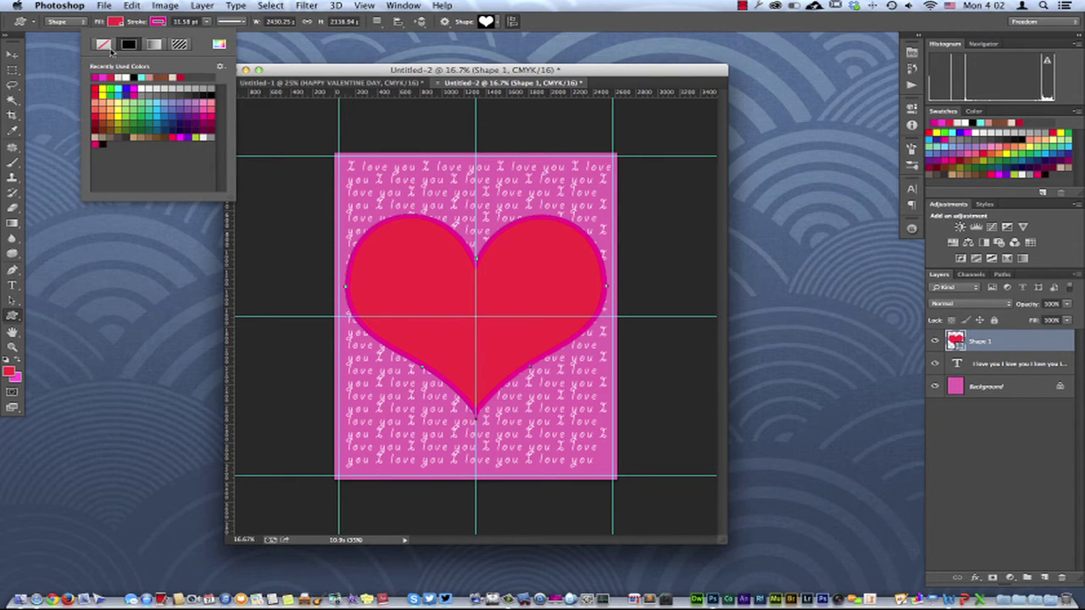
{"action": "left_click", "coordinate": [179, 45]}
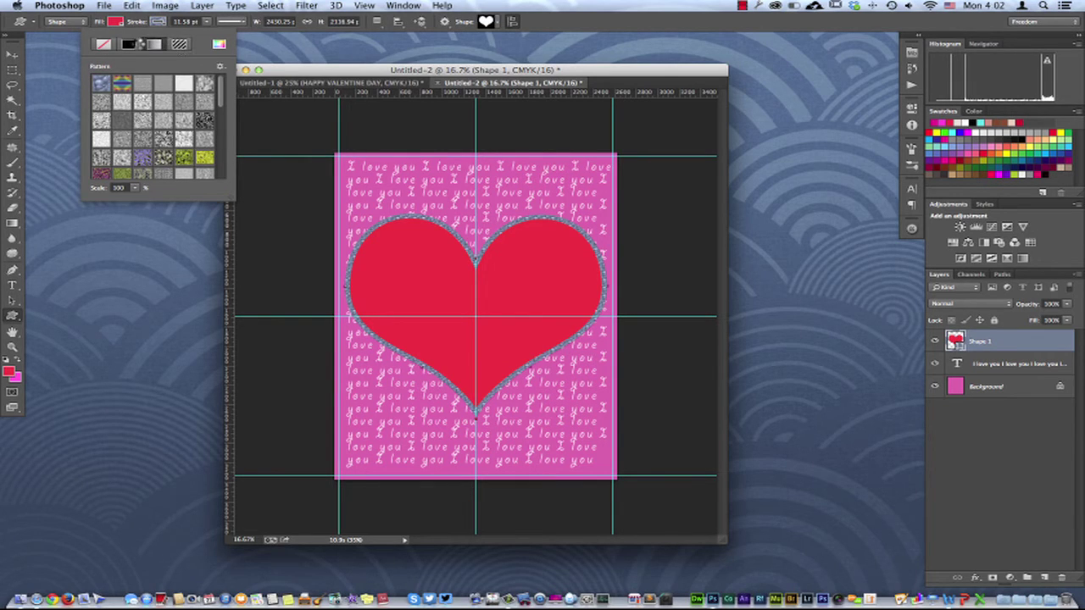
{"action": "left_click", "coordinate": [131, 44]}
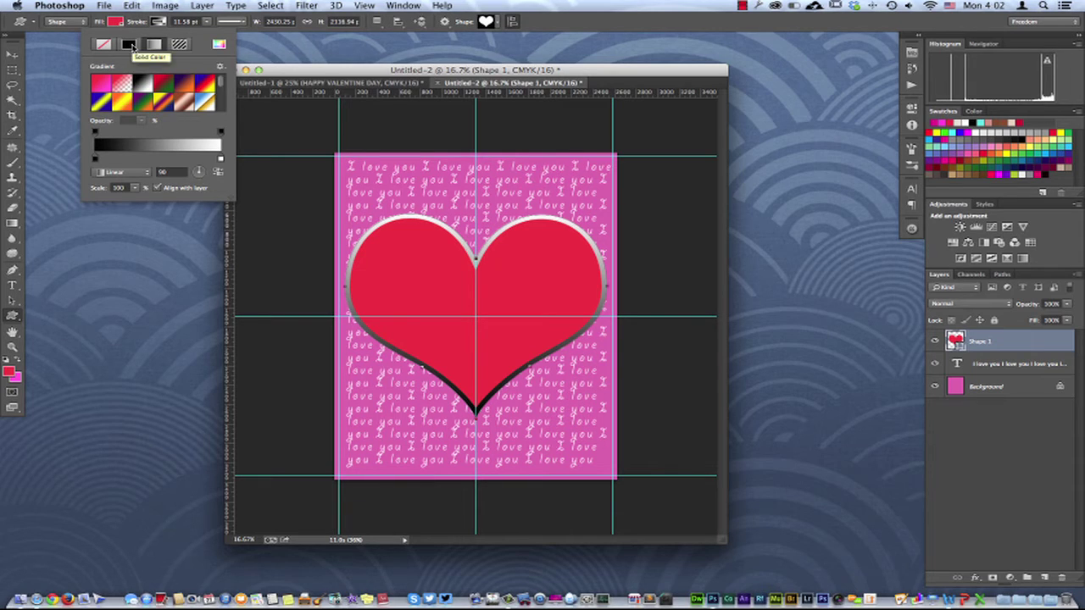
{"action": "left_click", "coordinate": [125, 82]}
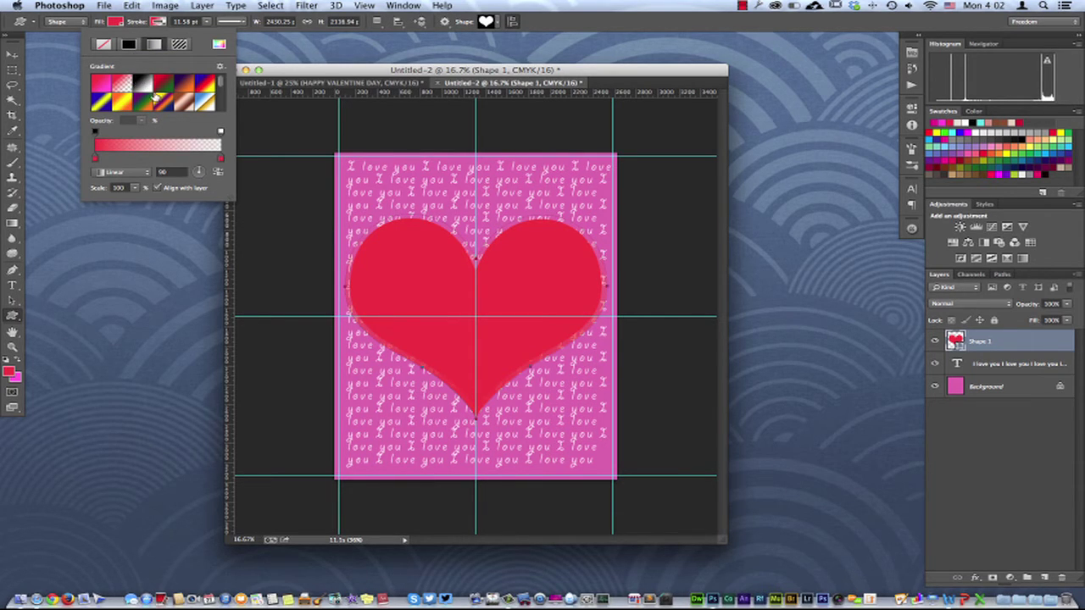
{"action": "left_click", "coordinate": [55, 71]}
{"action": "left_click", "coordinate": [333, 144]}
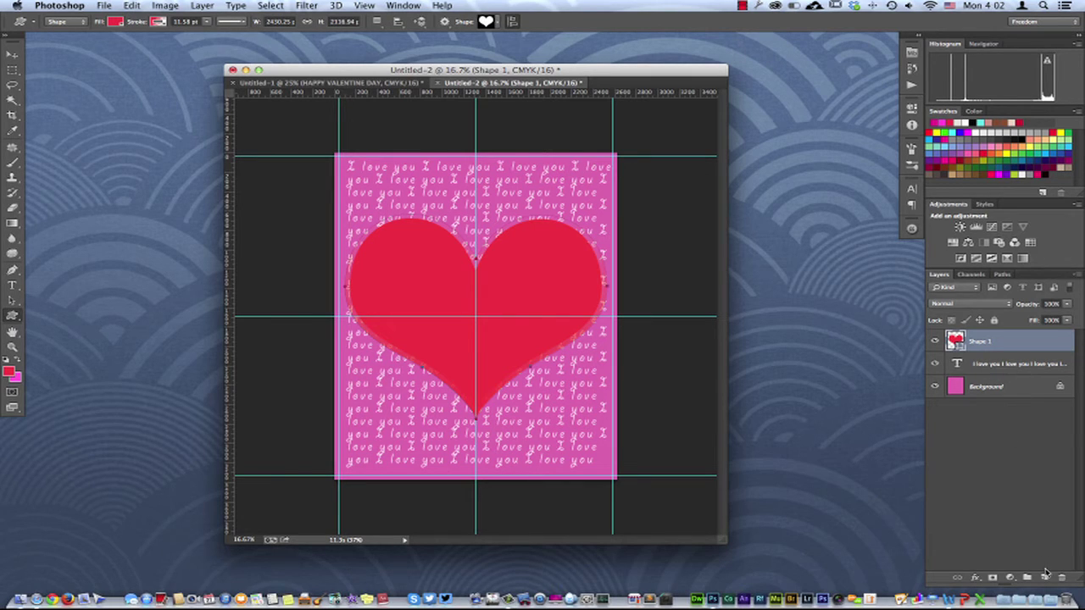
- Add two empty layers above the heart shape and hide the guides
{"action": "left_click", "coordinate": [1046, 577]}
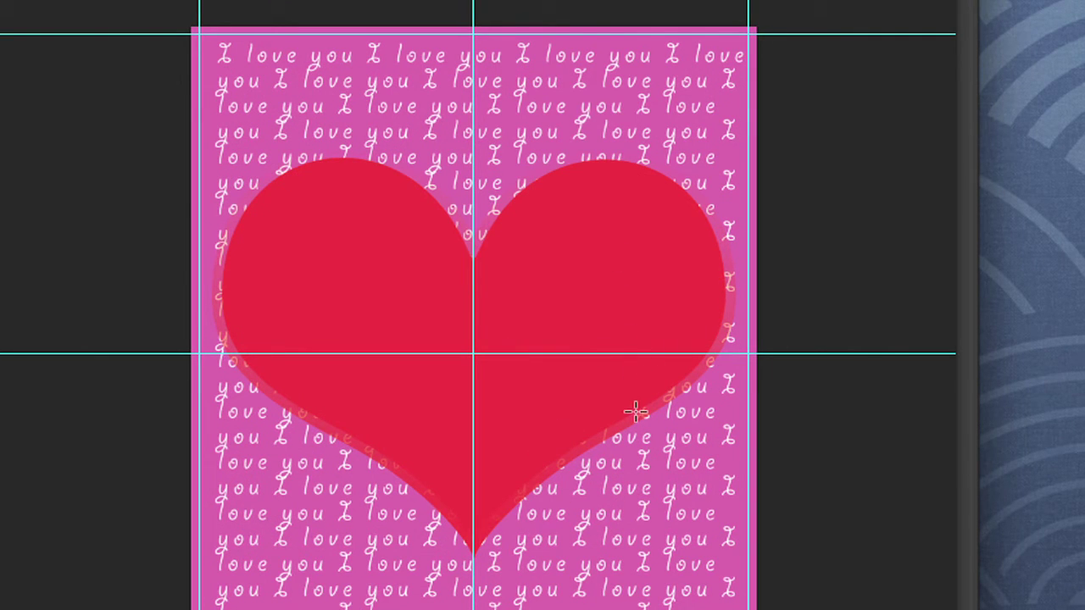
{"action": "key", "text": "super+h"}
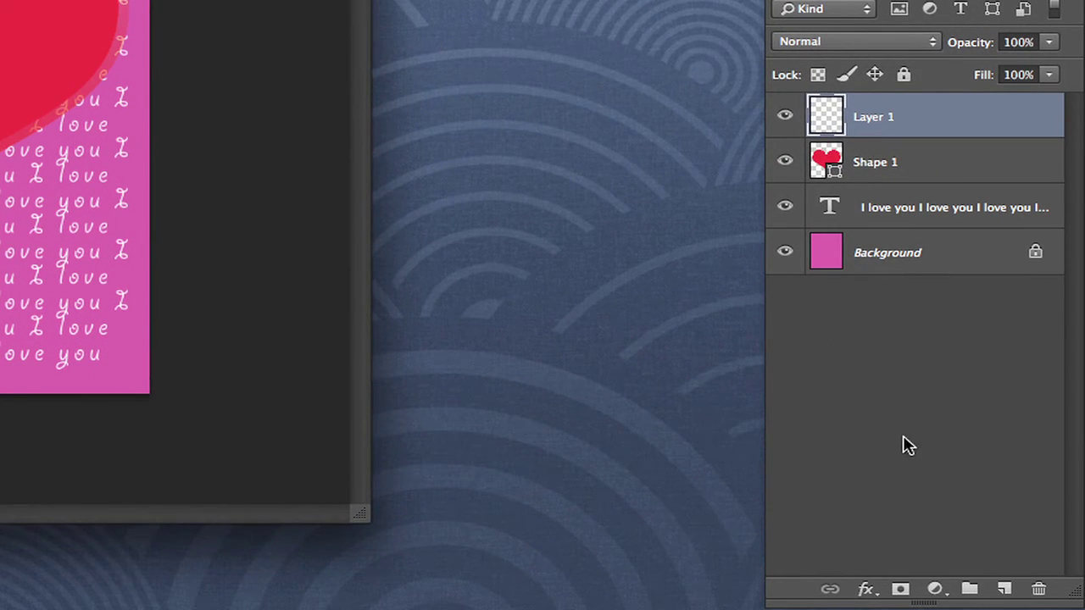
{"action": "left_click", "coordinate": [1003, 588]}
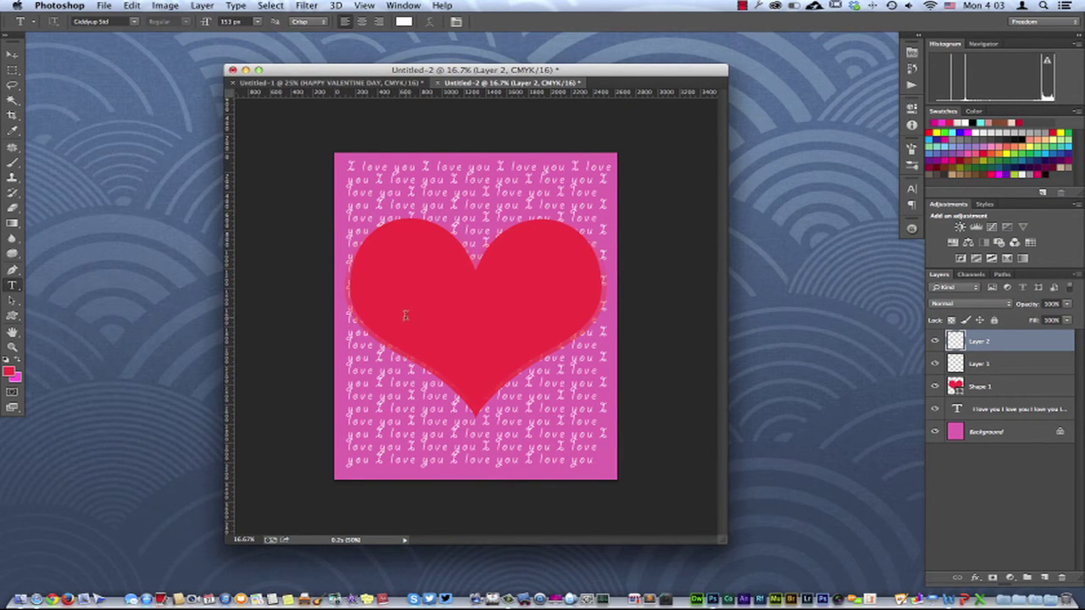
- Hide the repeated "I love you" text layer so new text can be started over the heart
{"action": "left_click", "coordinate": [393, 300]}
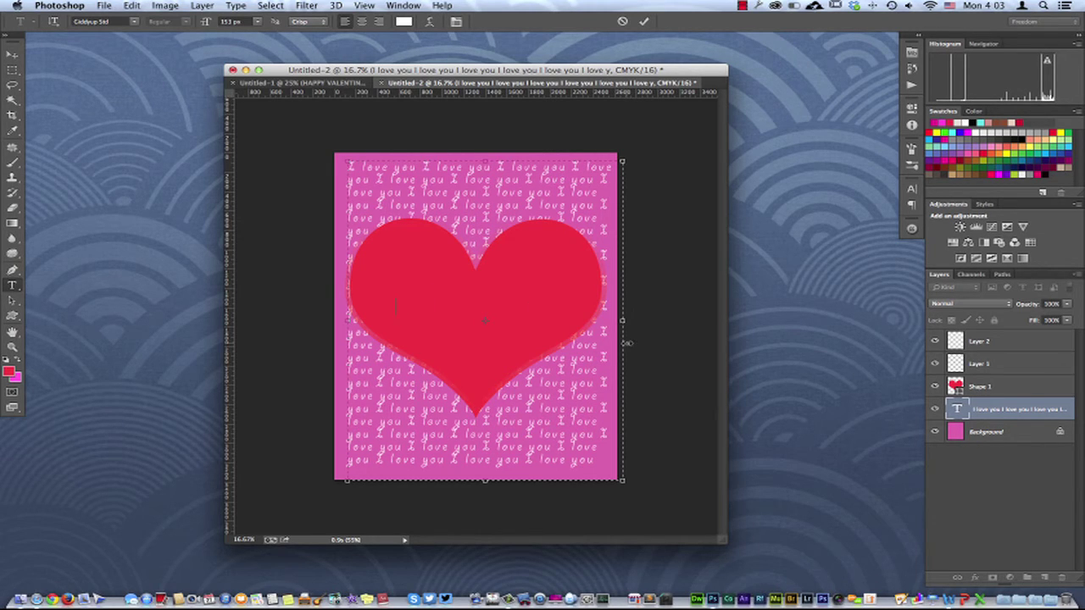
{"action": "key", "text": "super+Return"}
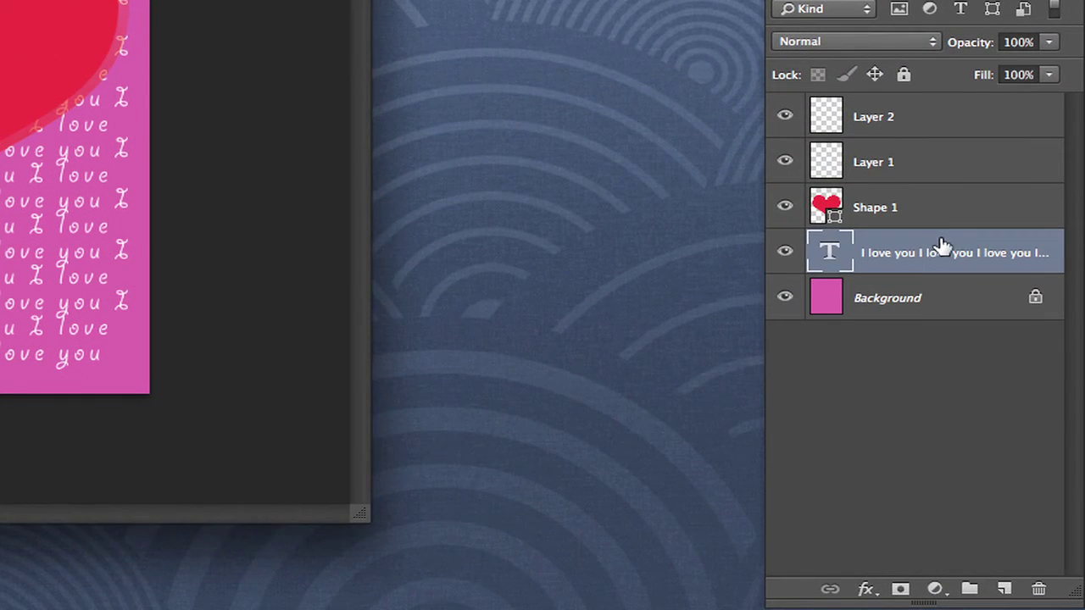
{"action": "left_click", "coordinate": [784, 252]}
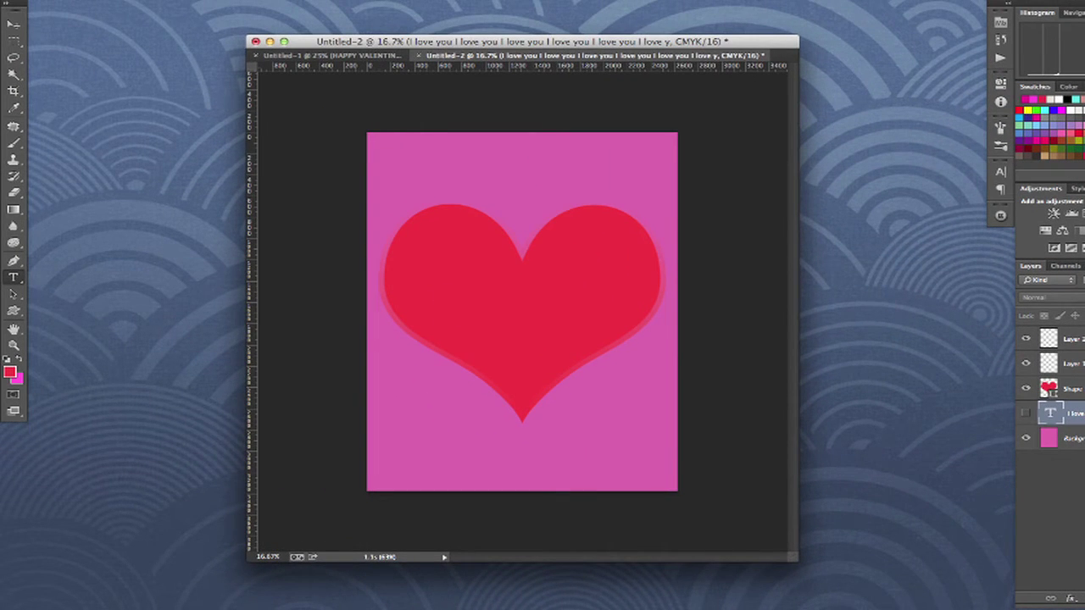
- Paste "HAPPY VALENTINE DAY" as white text centered across the heart, and show the "I love you" text layer again
{"action": "key", "text": "alt+period"}
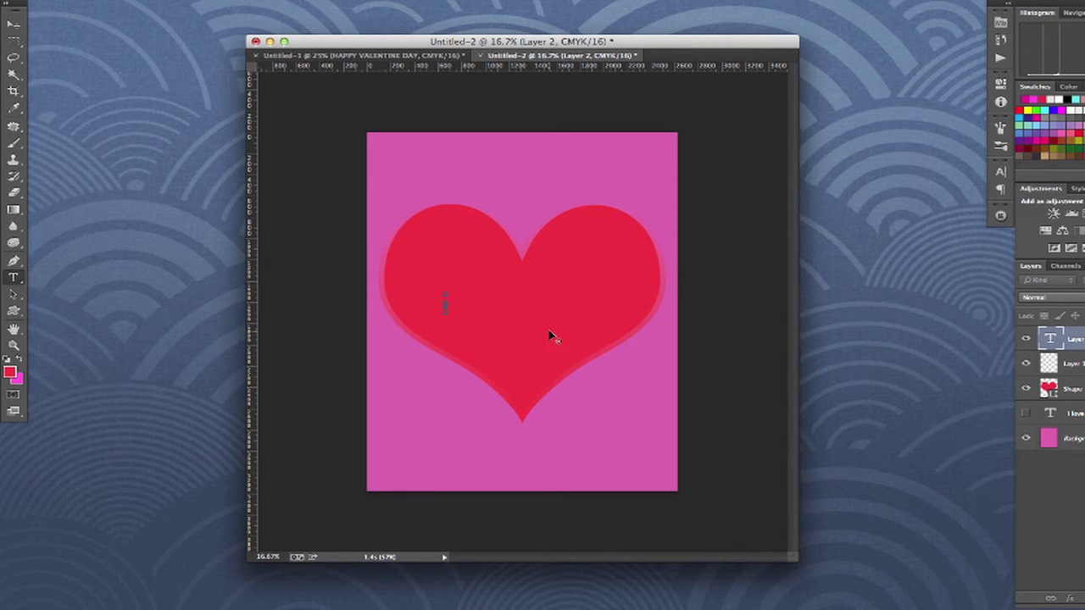
{"action": "key", "text": "alt+super+j"}
{"action": "key", "text": "alt+super+j"}
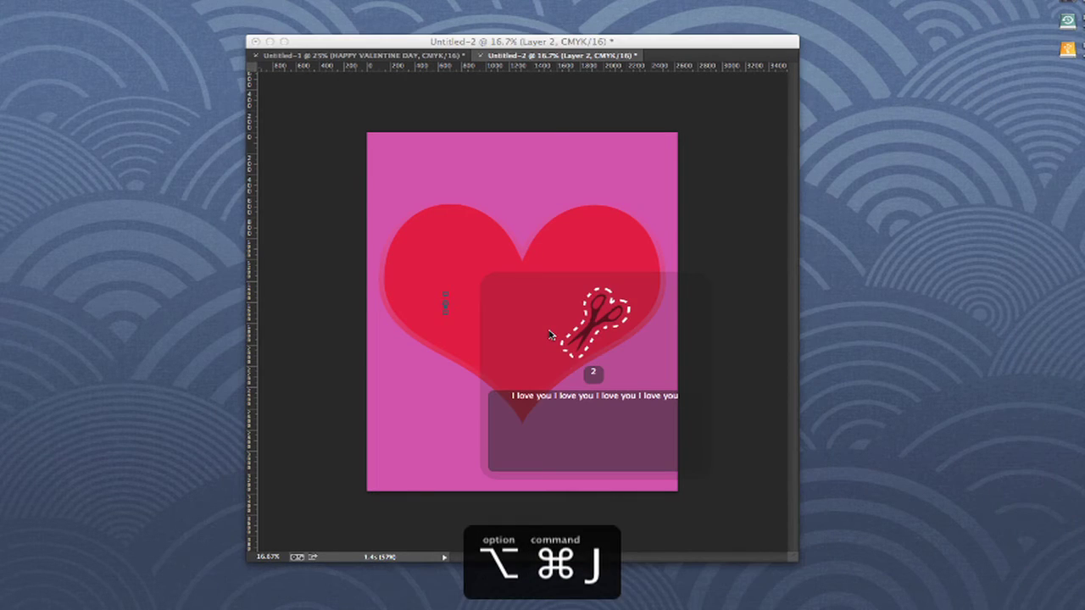
{"action": "key", "text": "alt+super+j"}
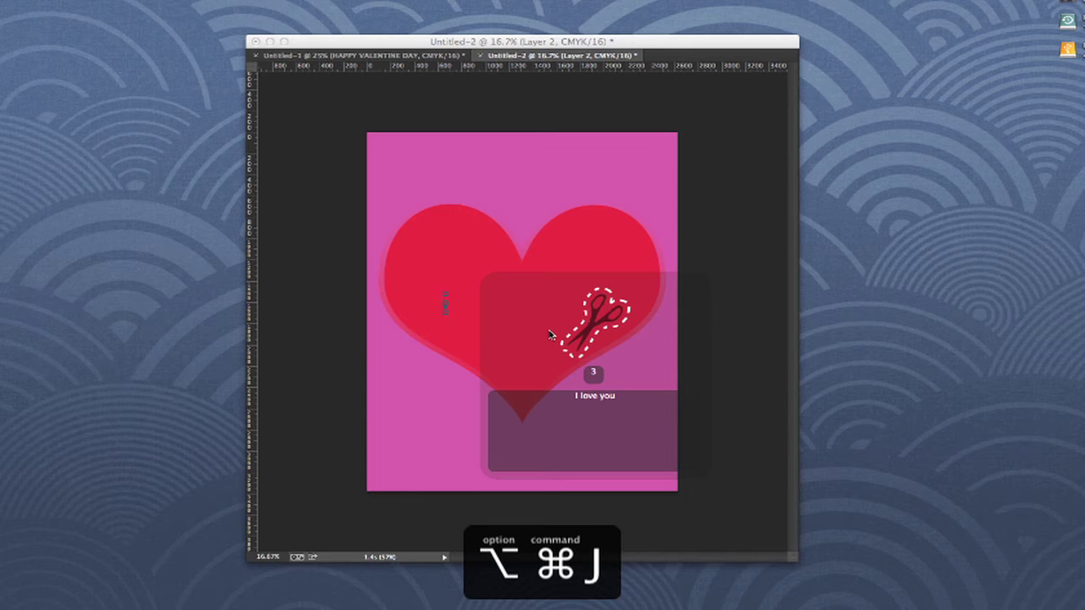
{"action": "key", "text": "alt+super+j"}
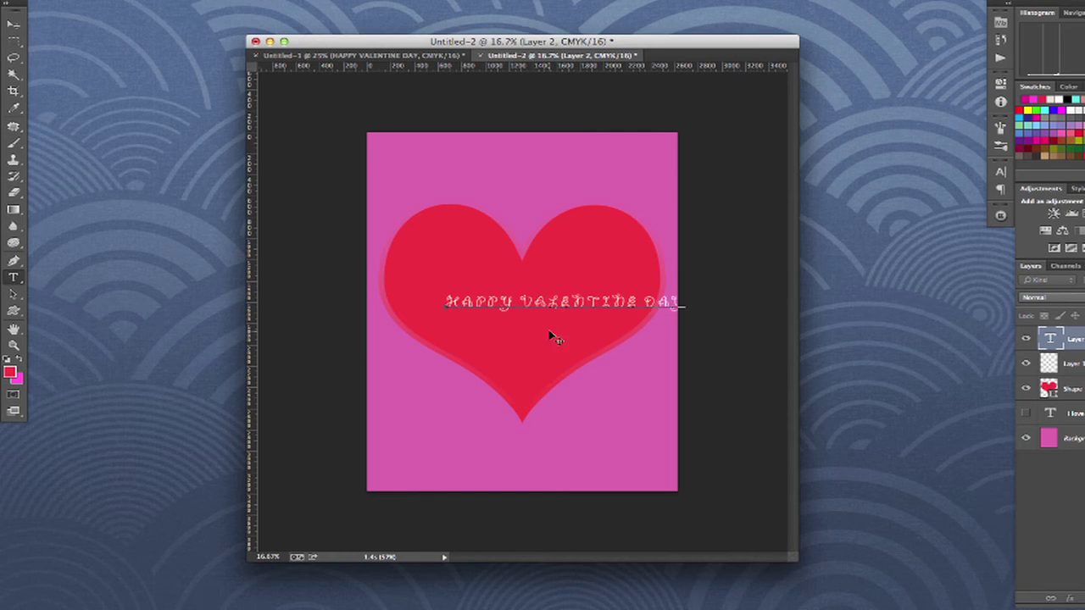
{"action": "left_click_drag", "start_coordinate": [562, 334], "coordinate": [523, 337]}
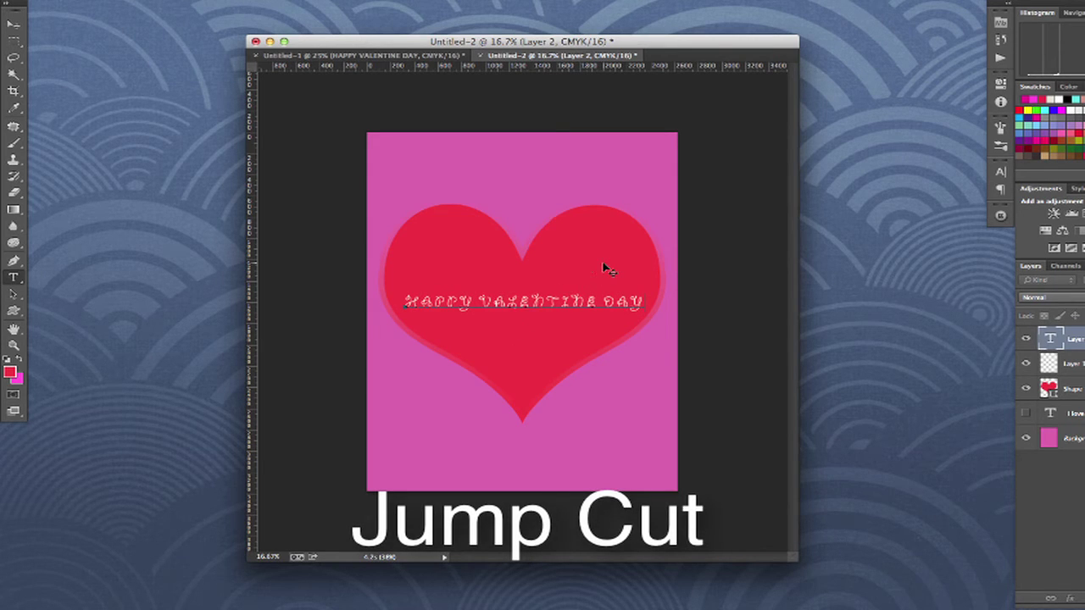
{"action": "key", "text": "super+Return"}
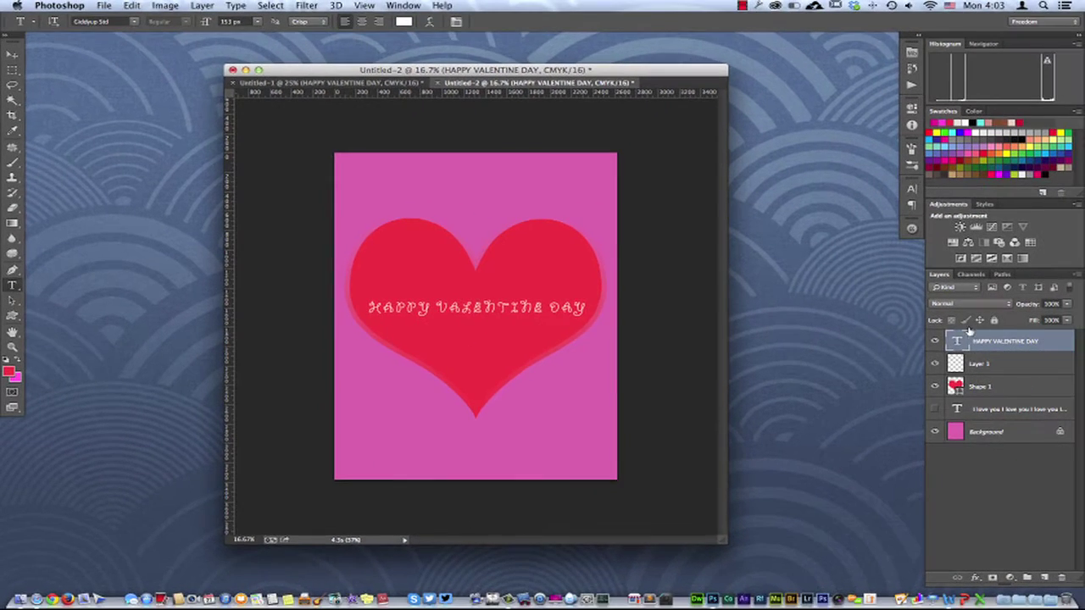
{"action": "left_click", "coordinate": [935, 411]}
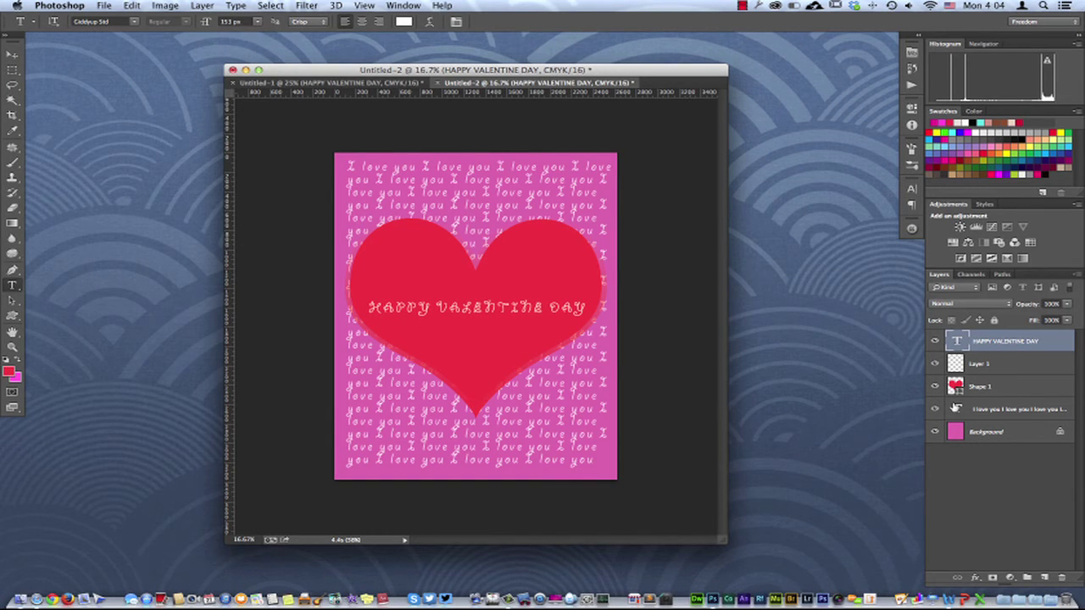
- Give the heart shape a Normal-mode black drop shadow at about 47% opacity, and lower the heart layer's opacity to 93%
{"action": "left_click", "coordinate": [1015, 386]}
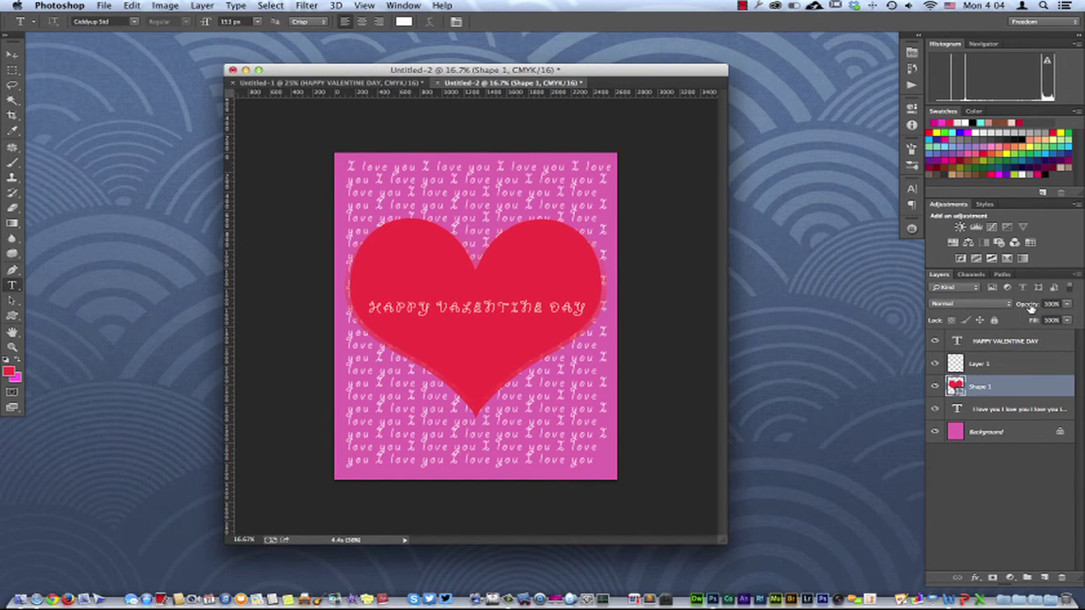
{"action": "double_click", "coordinate": [1039, 387]}
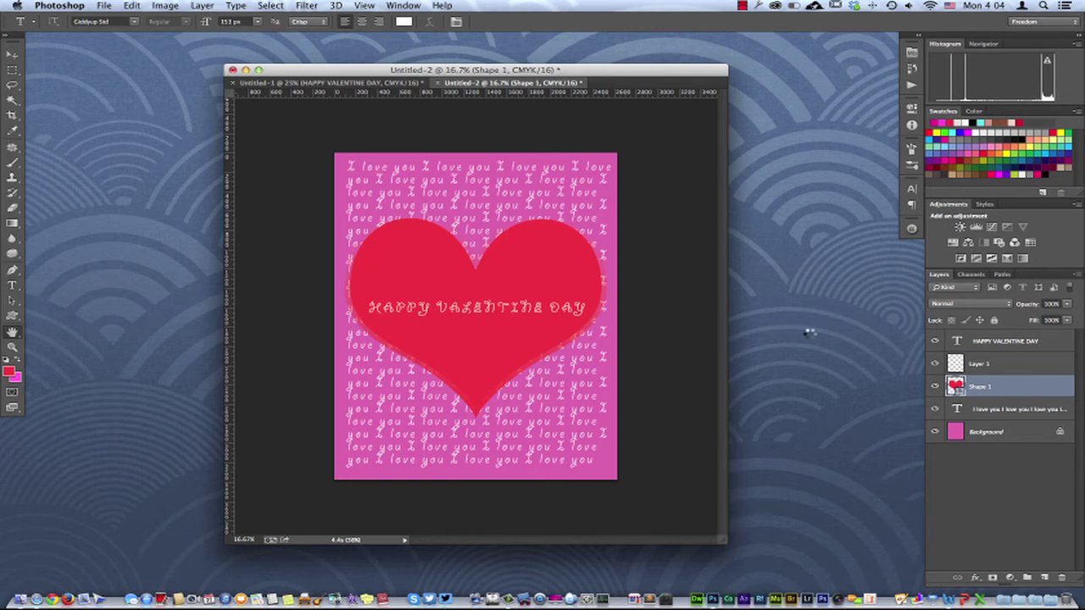
{"action": "left_click", "coordinate": [687, 492]}
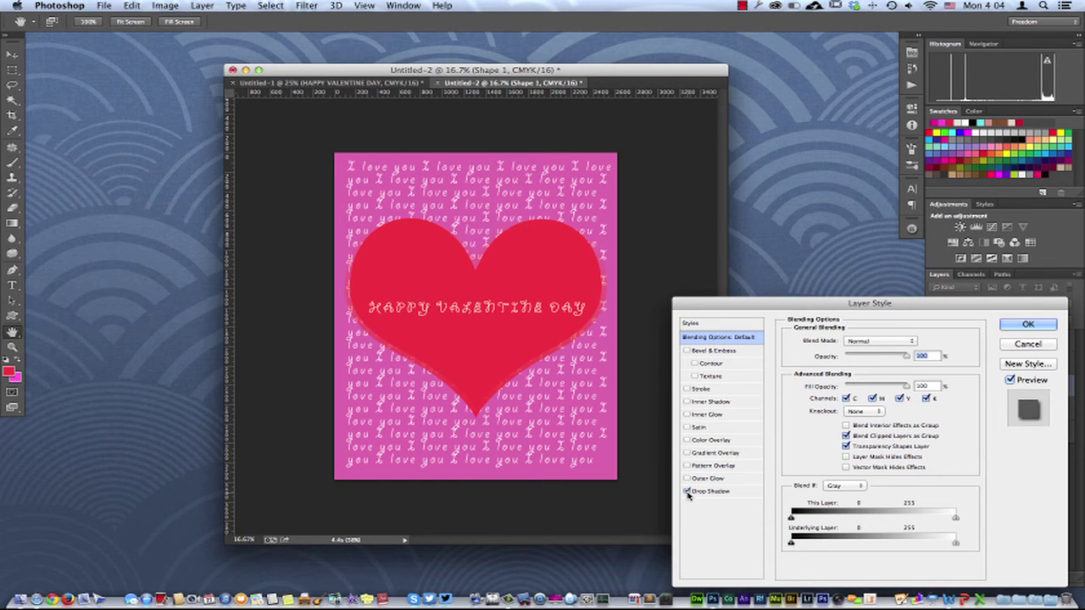
{"action": "left_click", "coordinate": [717, 491]}
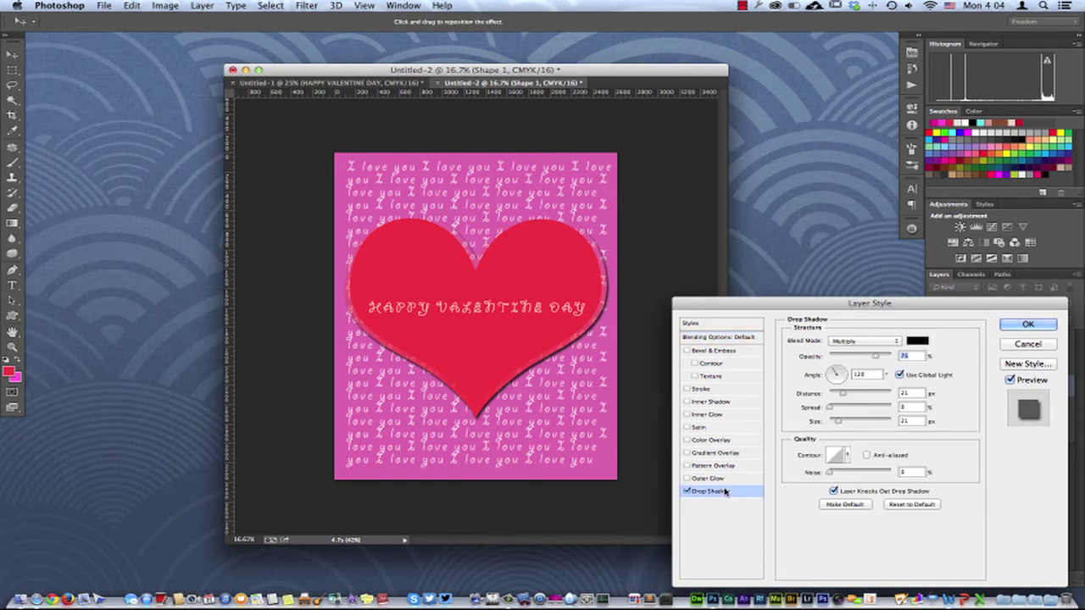
{"action": "left_click_drag", "start_coordinate": [876, 359], "coordinate": [857, 353]}
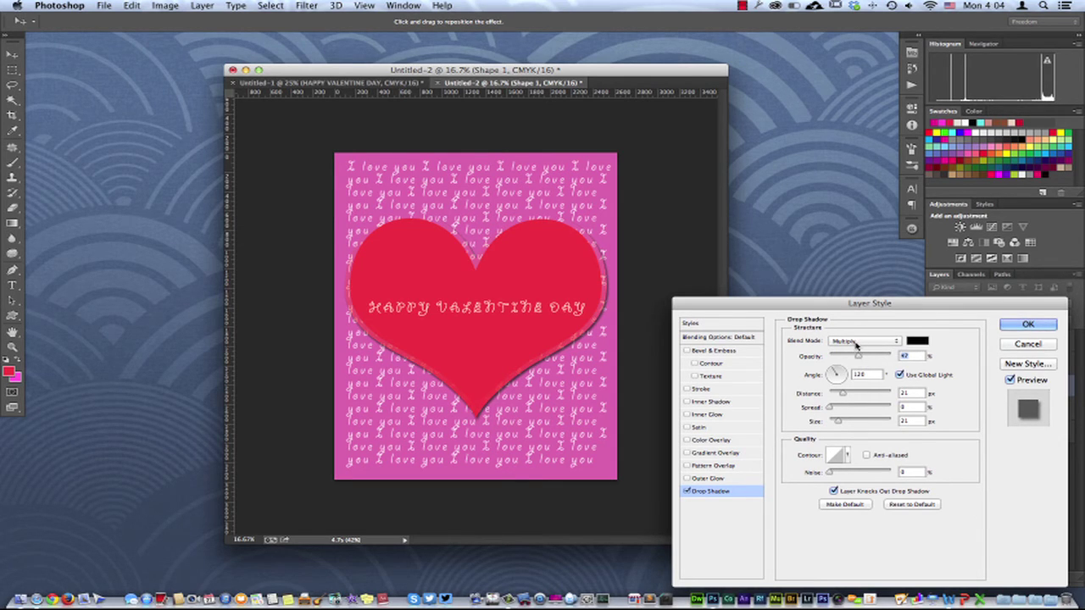
{"action": "left_click", "coordinate": [863, 341]}
{"action": "left_click", "coordinate": [852, 314]}
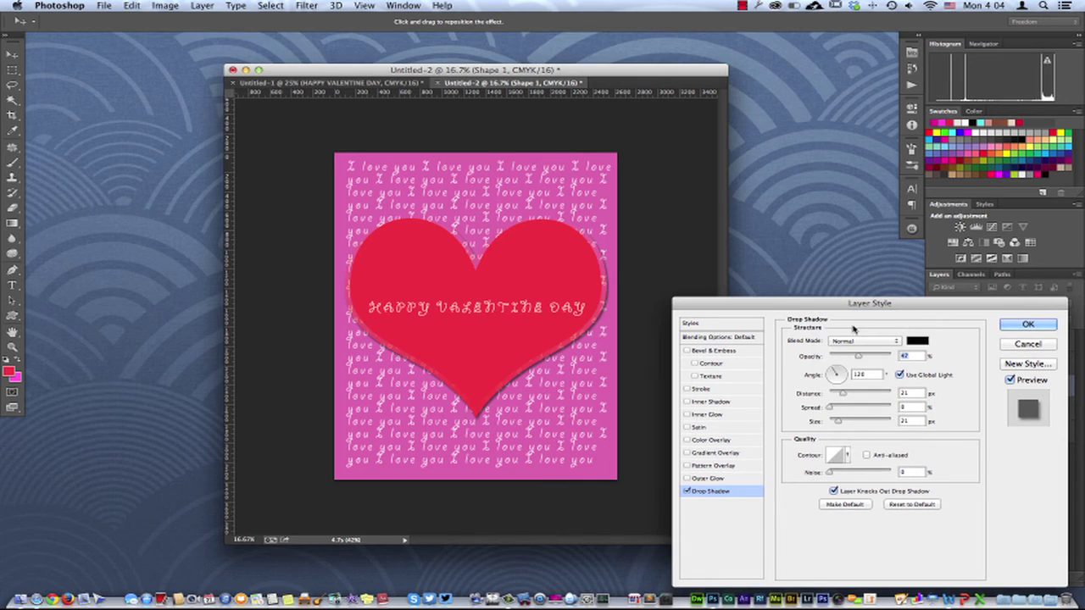
{"action": "left_click", "coordinate": [1016, 325]}
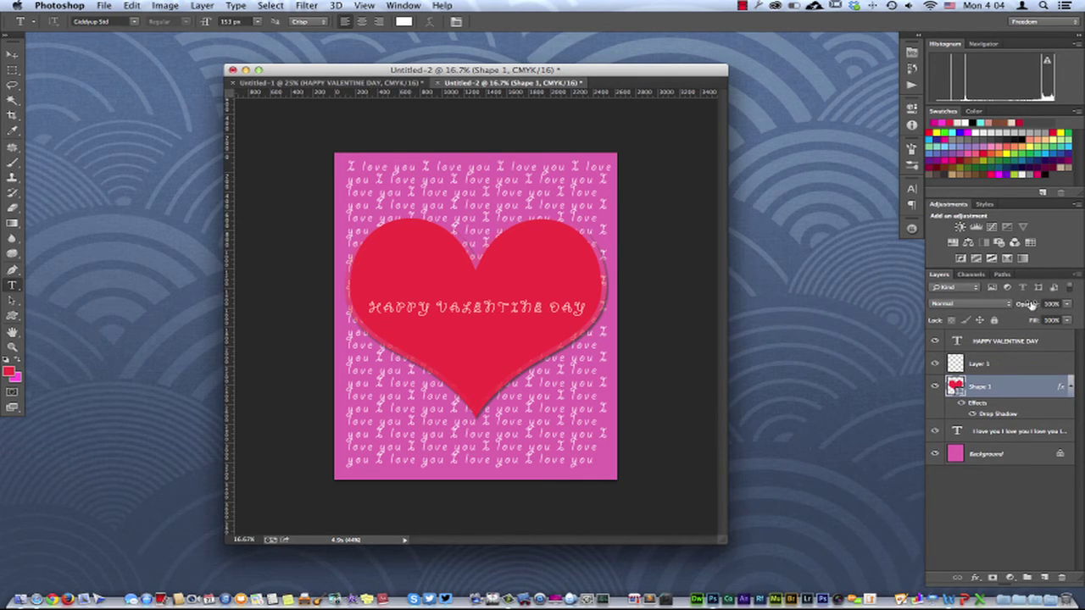
{"action": "left_click_drag", "start_coordinate": [1020, 308], "coordinate": [1031, 312]}
{"action": "left_click_drag", "start_coordinate": [1033, 315], "coordinate": [1032, 313]}
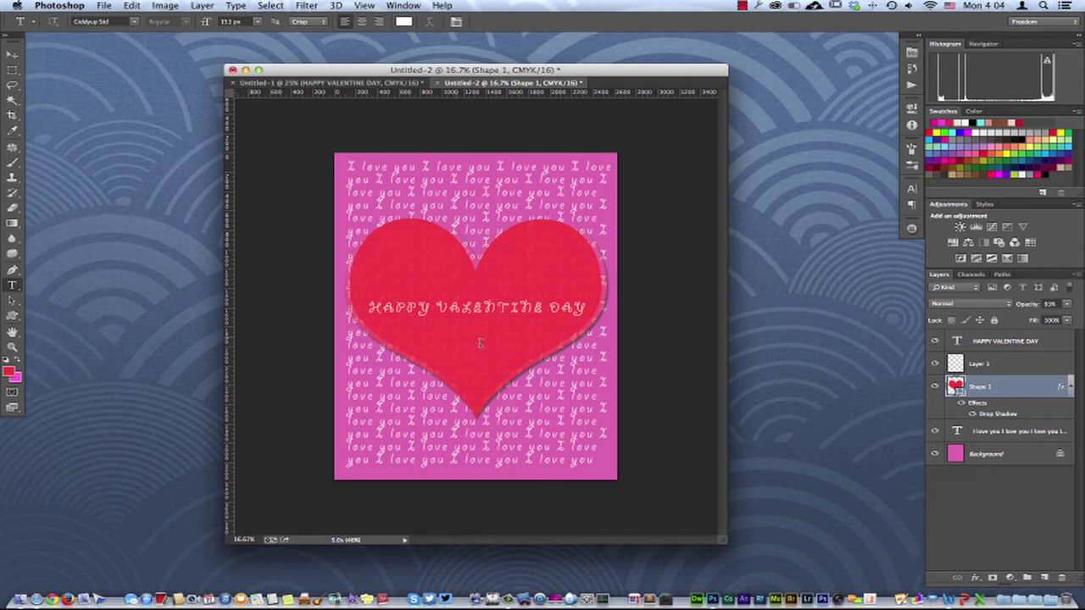
- Enter the recipient's name on a centered second line below "HAPPY VALENTINE DAY", and cut it to the clipboard
{"action": "left_click", "coordinate": [533, 315]}
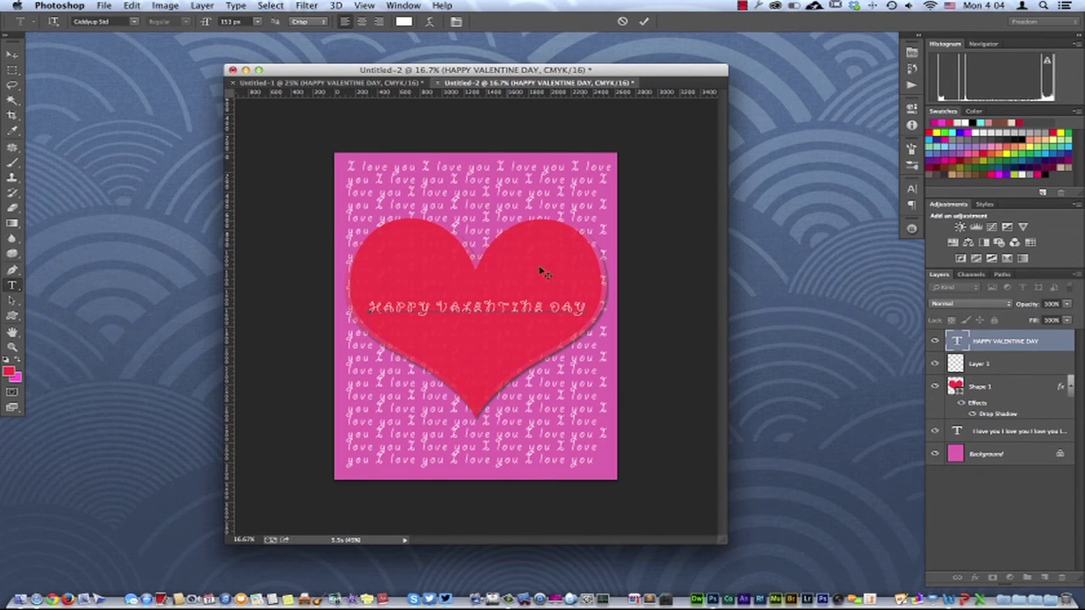
{"action": "left_click", "coordinate": [361, 21]}
{"action": "key", "text": "Return"}
{"action": "type", "text": "Montina"}
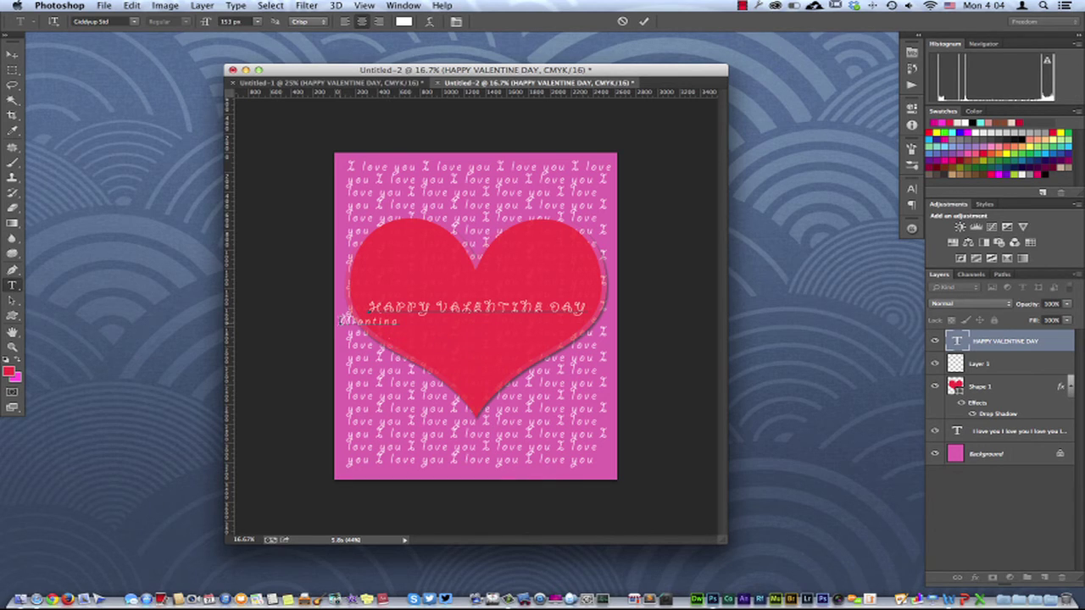
{"action": "left_click_drag", "start_coordinate": [343, 320], "coordinate": [403, 322]}
{"action": "key", "text": "super+x"}
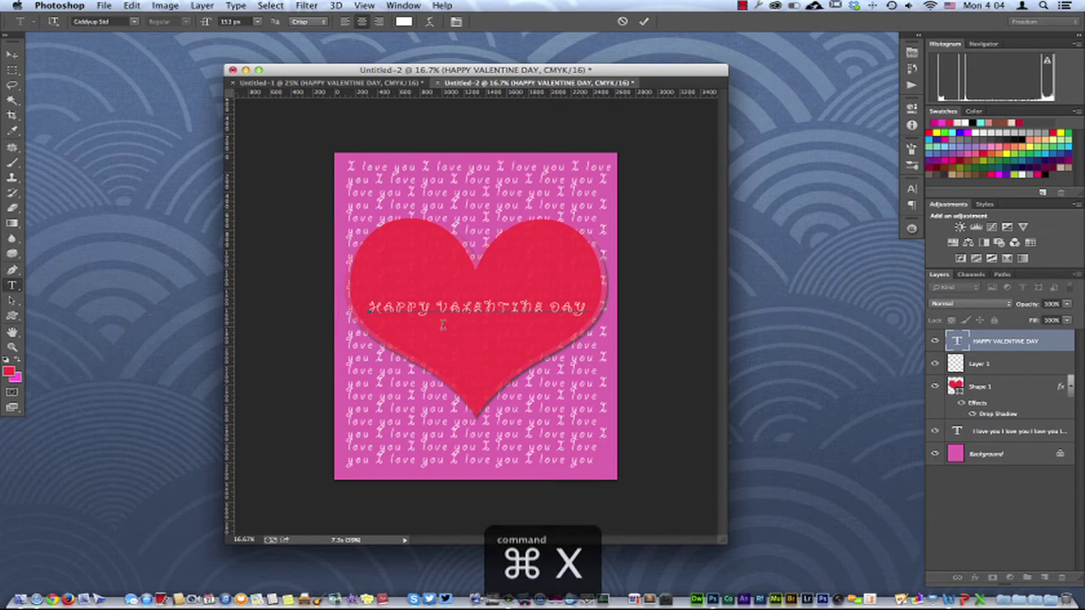
{"action": "key", "text": "super+Return"}
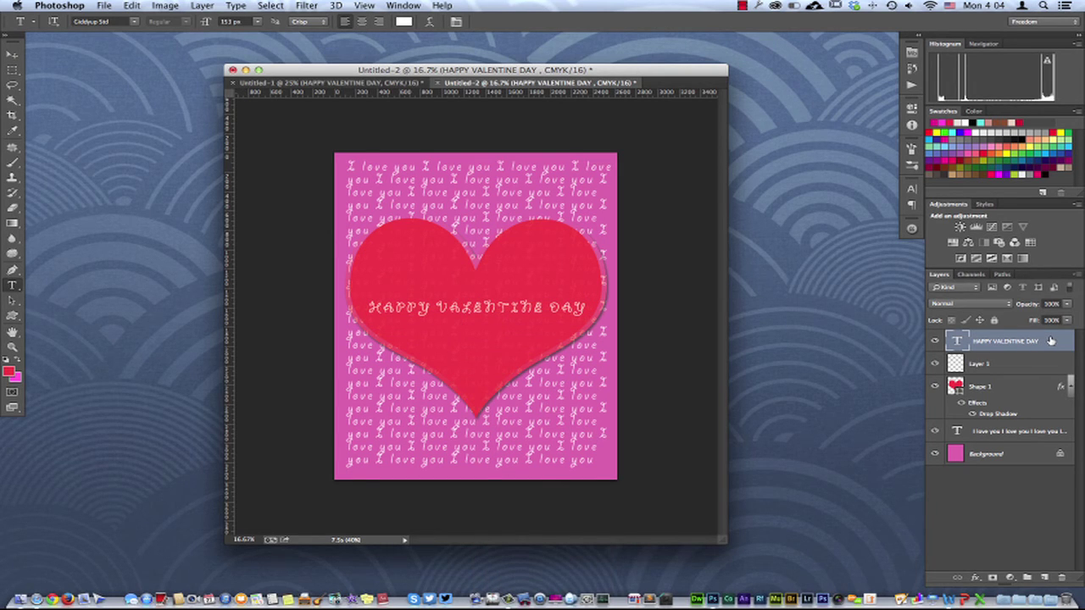
- Duplicate the "HAPPY VALENTINE DAY" text layer, move the copy just below the original, and replace its text with the cut name
{"action": "key", "text": "super+j"}
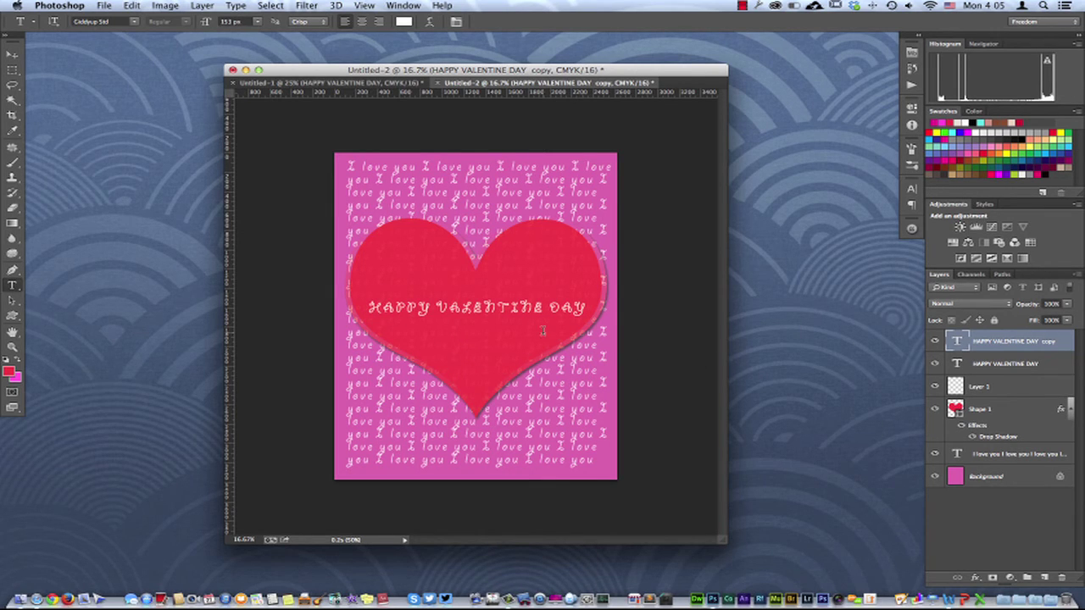
{"action": "key", "text": "v"}
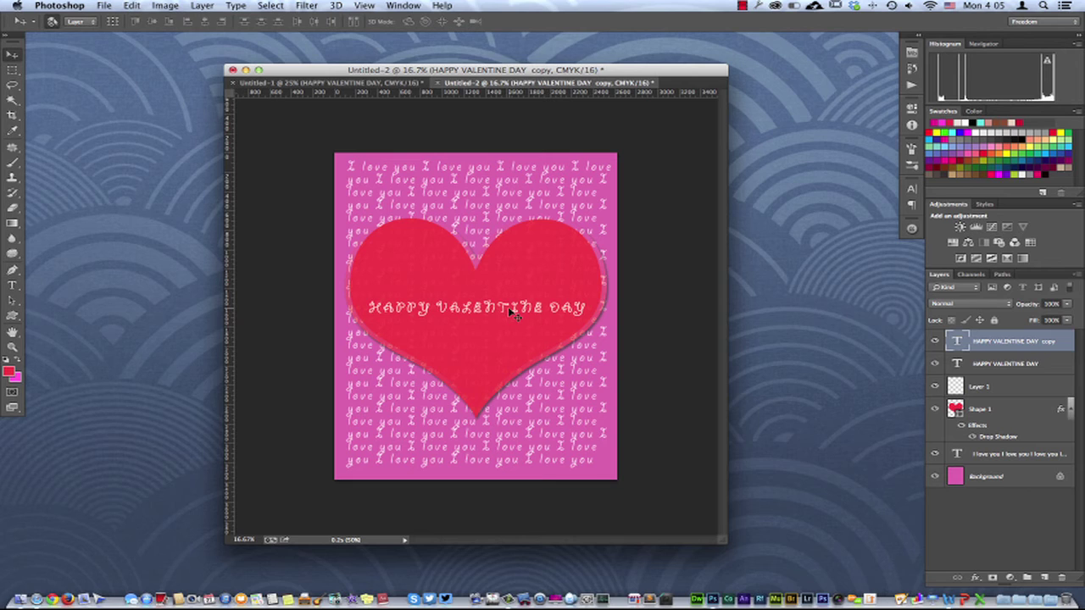
{"action": "left_click_drag", "start_coordinate": [511, 314], "coordinate": [511, 336]}
{"action": "key", "text": "t"}
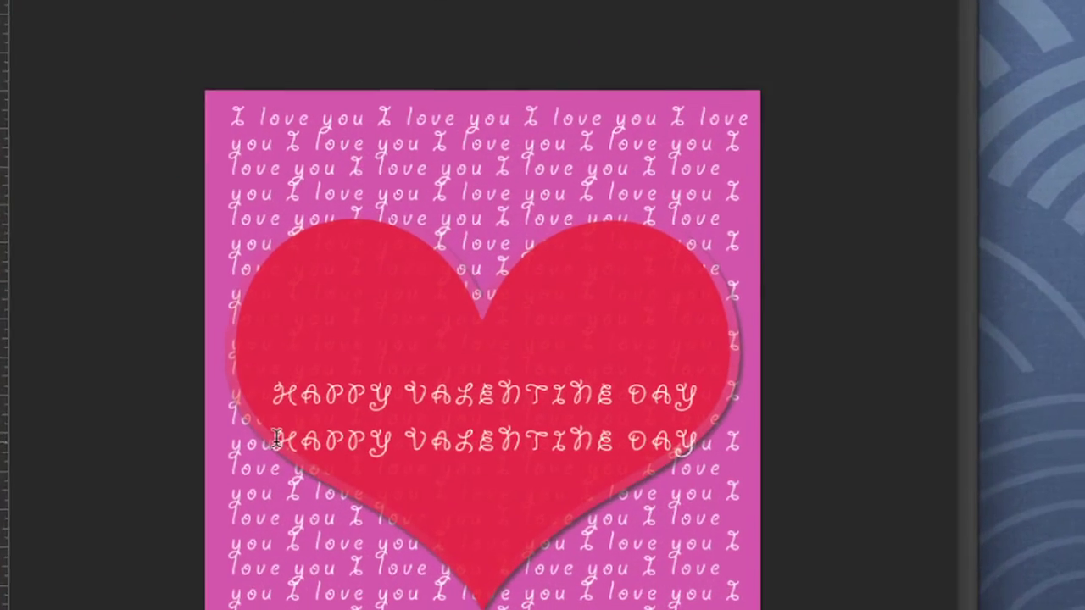
{"action": "left_click_drag", "start_coordinate": [369, 330], "coordinate": [442, 328]}
{"action": "left_click_drag", "start_coordinate": [417, 440], "coordinate": [712, 453]}
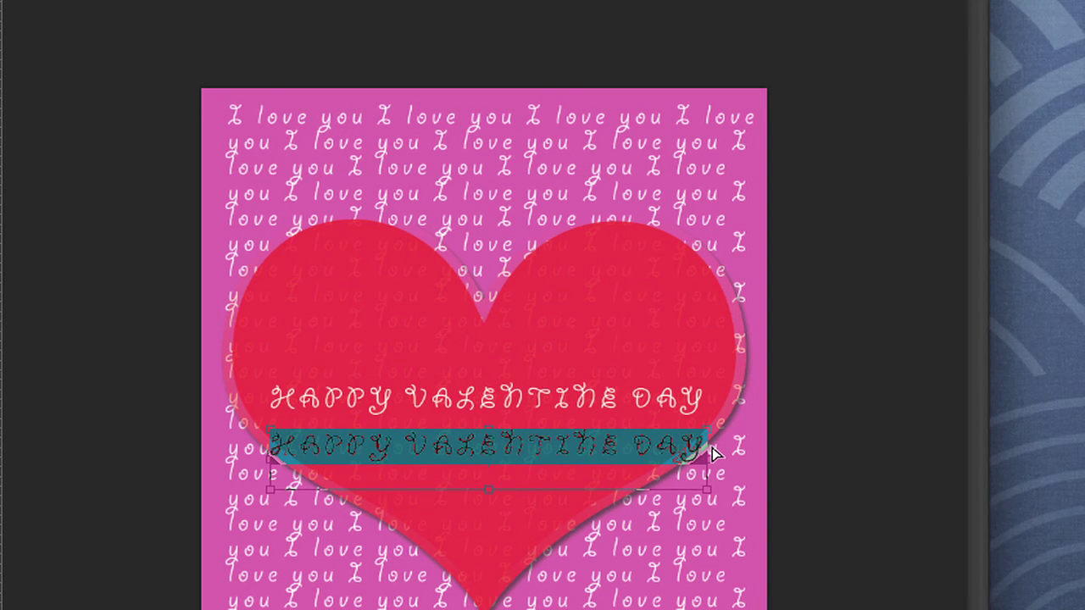
{"action": "key", "text": "super+v"}
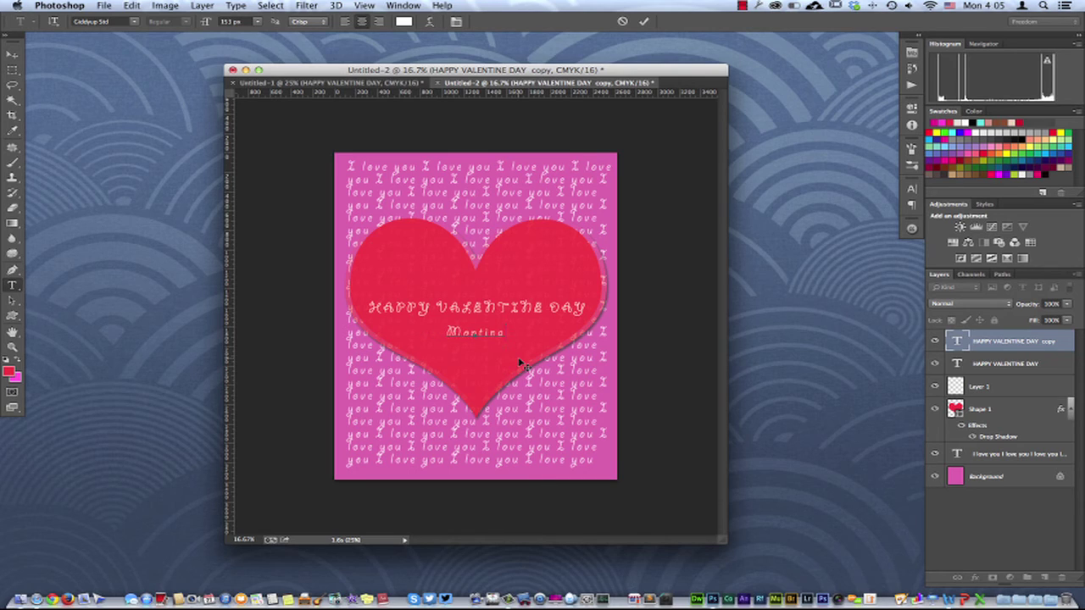
- Enlarge the name text to about 410 px and place it directly beneath the "HAPPY VALENTINE DAY" line
{"action": "key", "text": "super"}
{"action": "left_click_drag", "start_coordinate": [505, 356], "coordinate": [559, 376]}
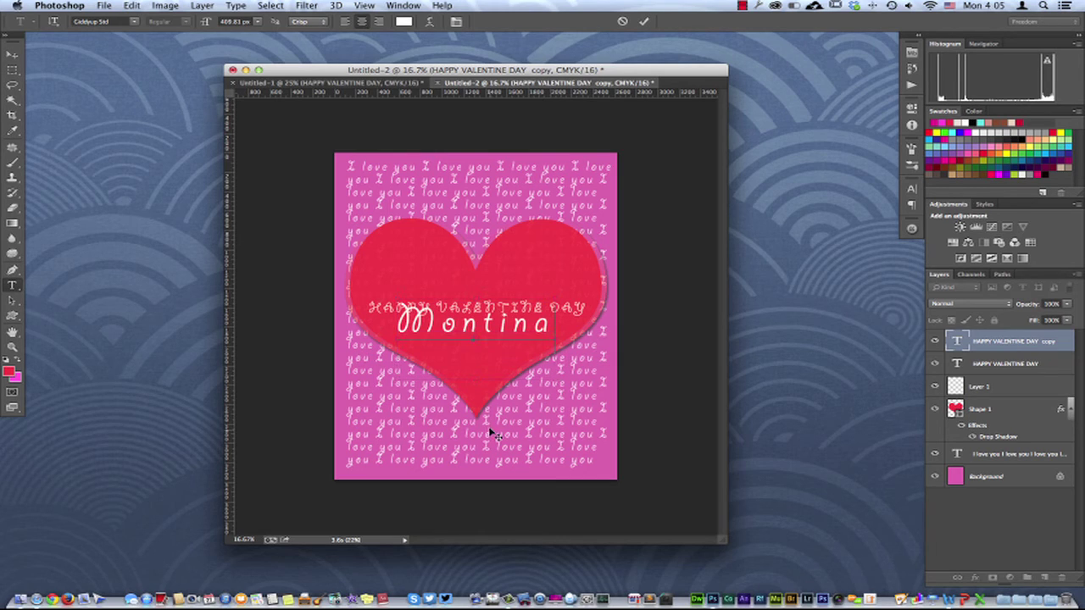
{"action": "key", "text": "shift+Down"}
{"action": "key", "text": "shift+Down"}
{"action": "key", "text": "shift+Down"}
{"action": "key", "text": "shift+Down"}
{"action": "key", "text": "shift+Down"}
{"action": "key", "text": "shift+Down"}
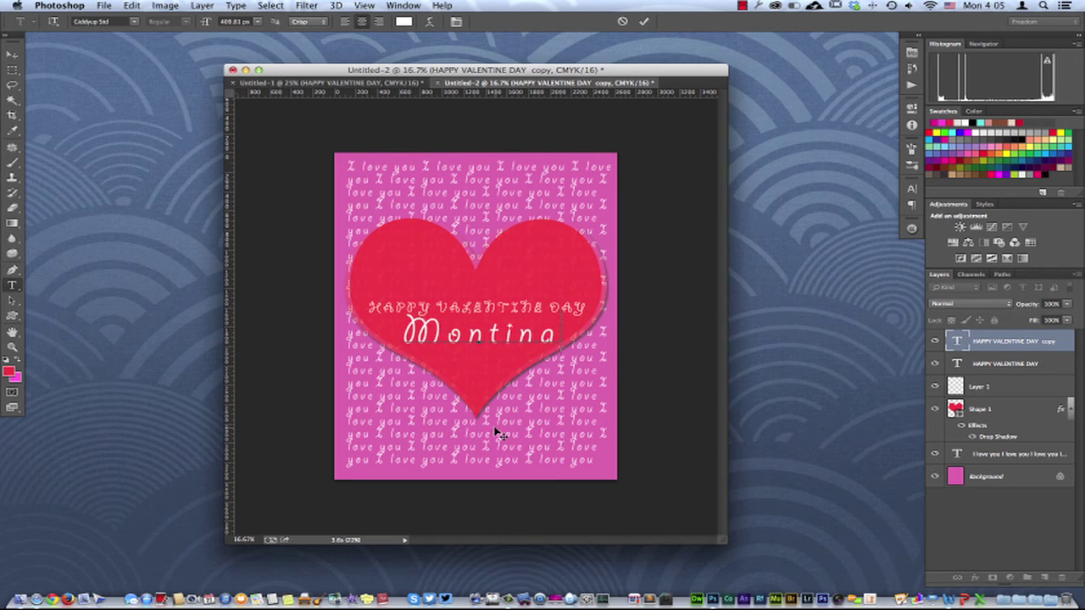
{"action": "key", "text": "super+Return"}
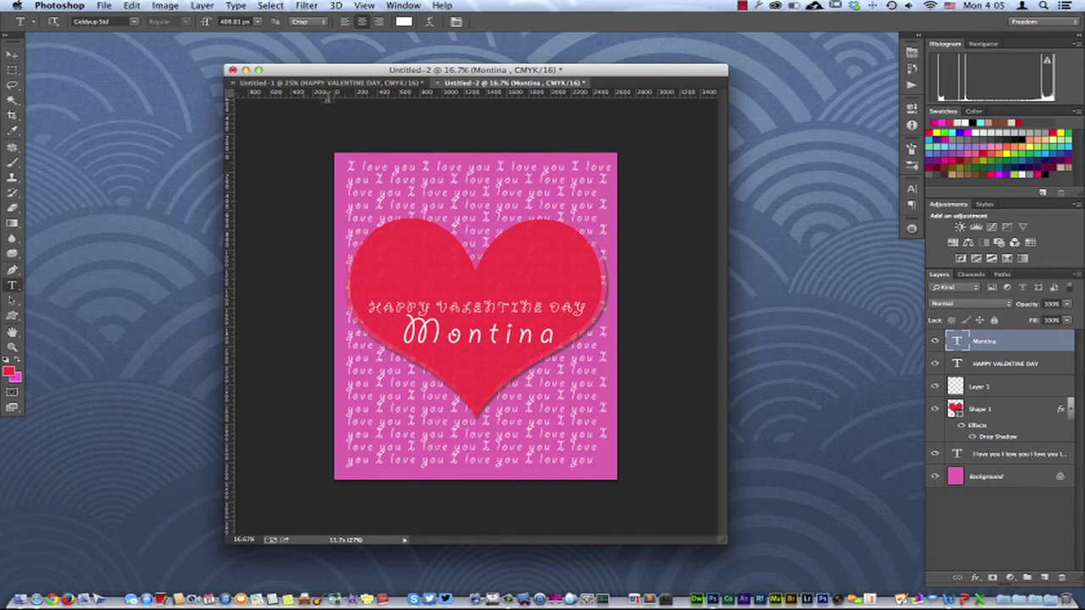
- Examine the whole stacked-hearts design with its arched greeting in the Untitled-1 document, and return to Untitled-2
{"action": "key", "text": "v"}
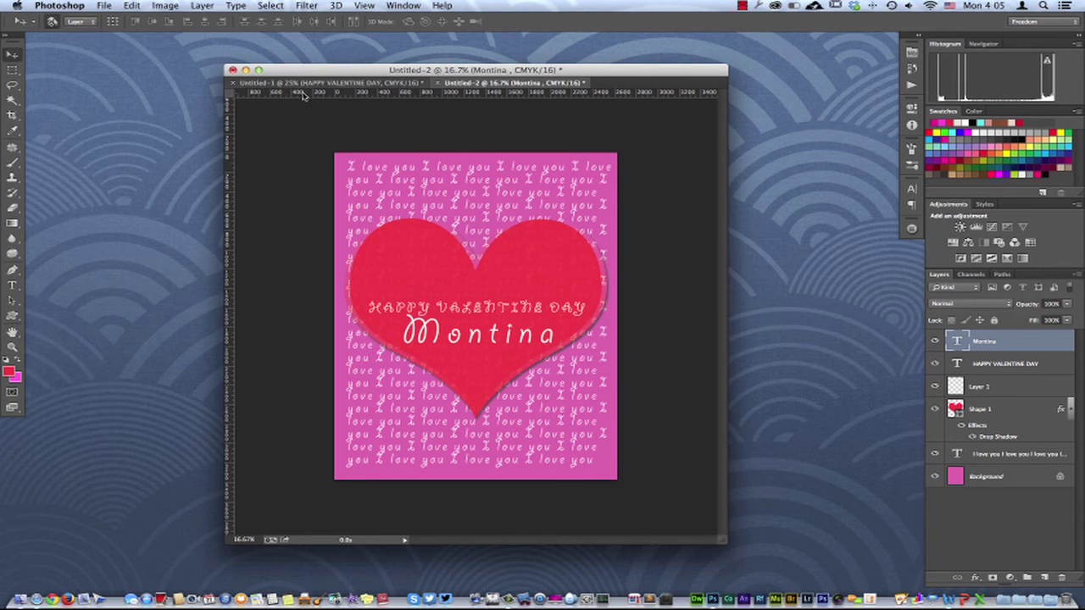
{"action": "left_click", "coordinate": [331, 82]}
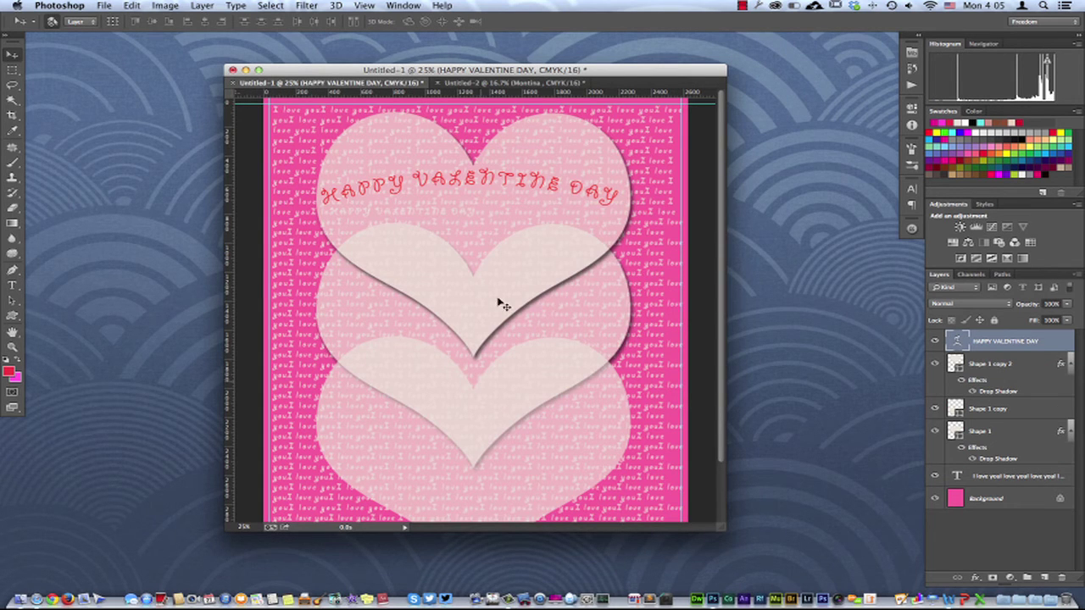
{"action": "scroll", "coordinate": [480, 368], "scroll_direction": "down", "scroll_amount": 3}
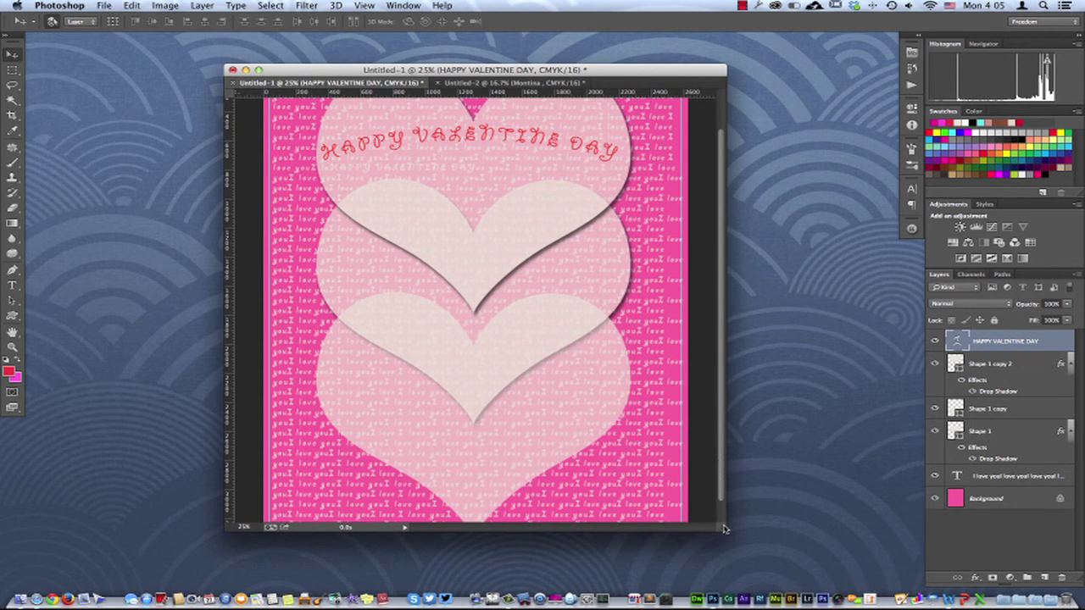
{"action": "left_click_drag", "start_coordinate": [725, 529], "coordinate": [800, 574]}
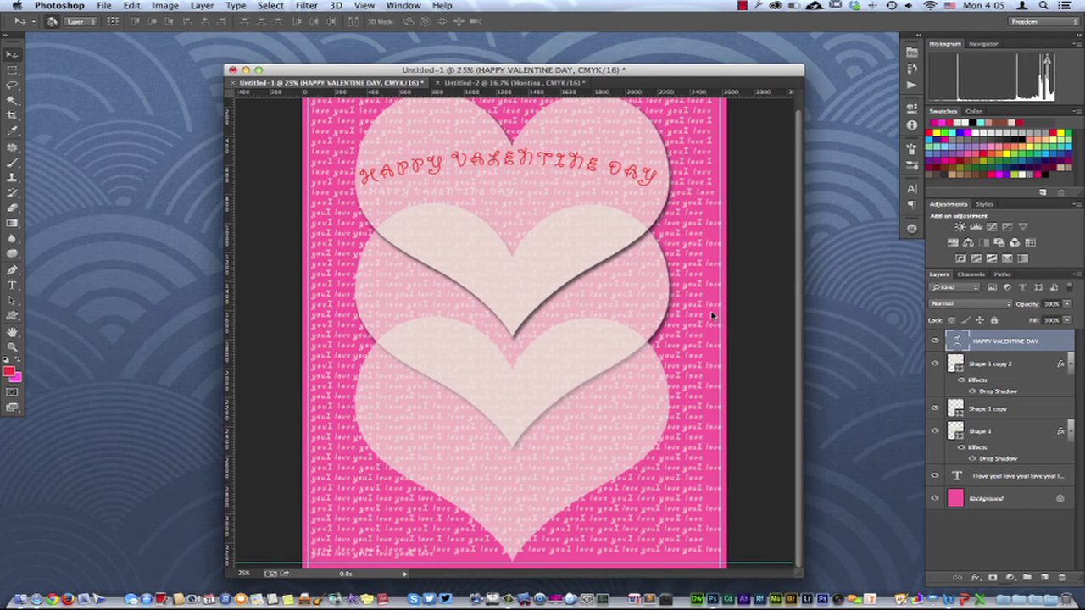
{"action": "scroll", "coordinate": [714, 318], "scroll_direction": "up", "scroll_amount": 1}
{"action": "key", "text": "super+minus"}
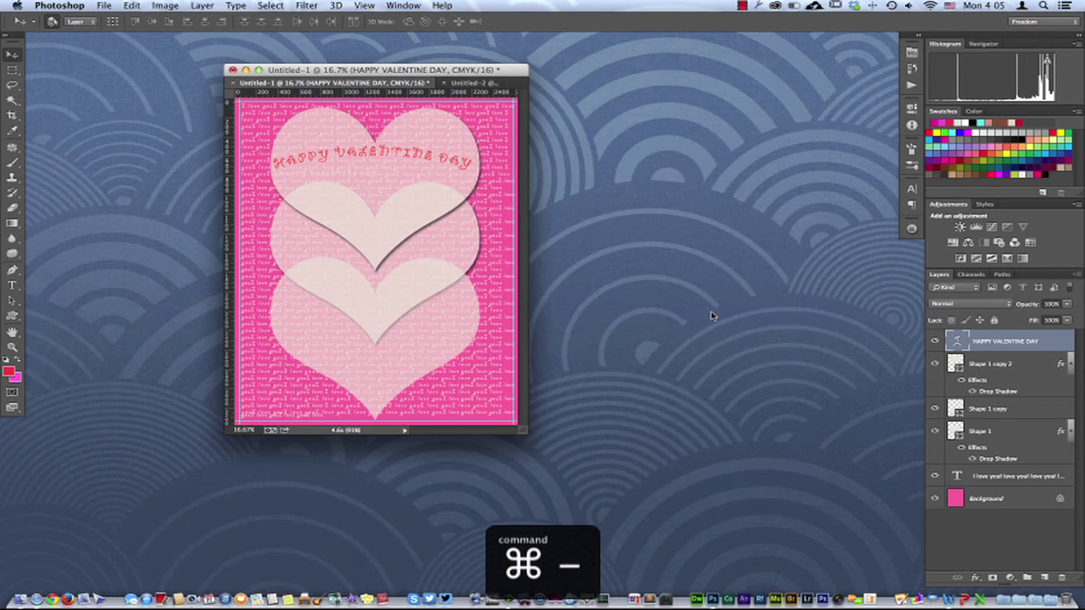
{"action": "left_click_drag", "start_coordinate": [526, 433], "coordinate": [646, 500]}
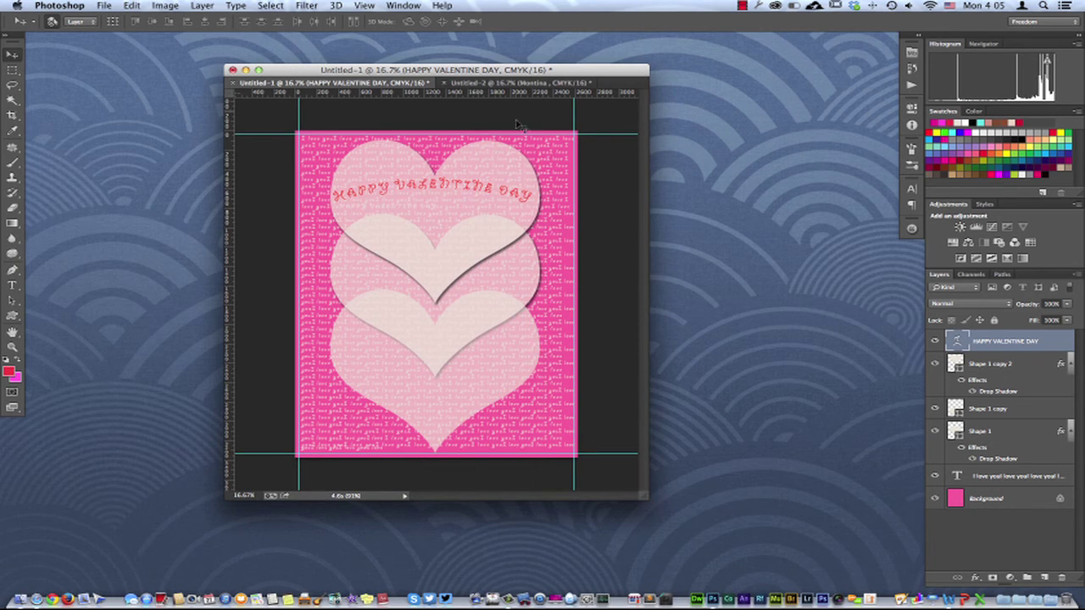
{"action": "left_click", "coordinate": [505, 83]}
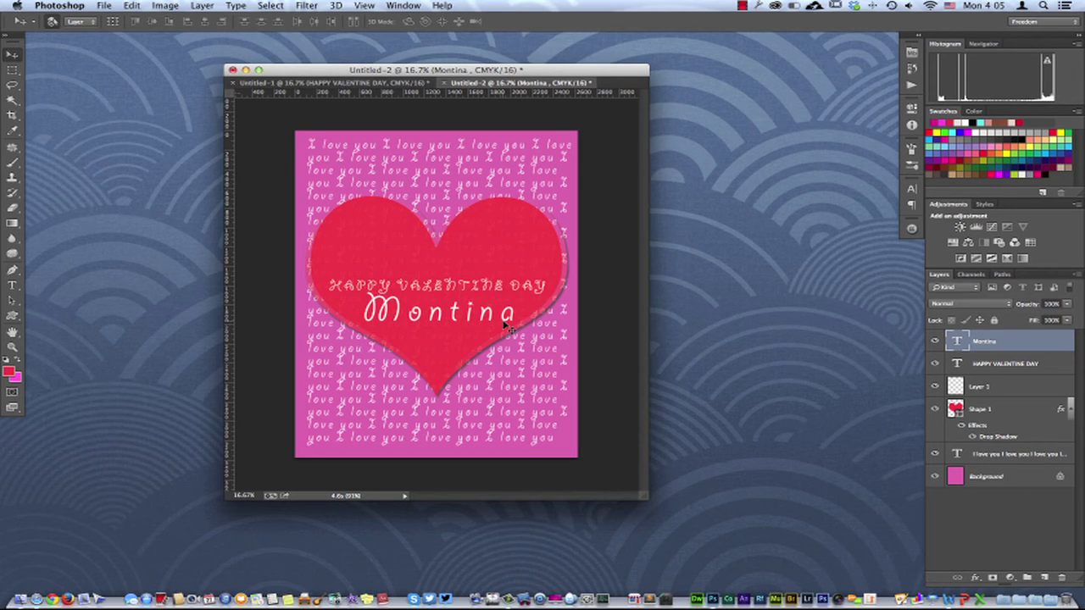
- Warp the "HAPPY VALENTINE DAY" text into a horizontal Arc with a +21% bend
{"action": "left_click", "coordinate": [477, 289]}
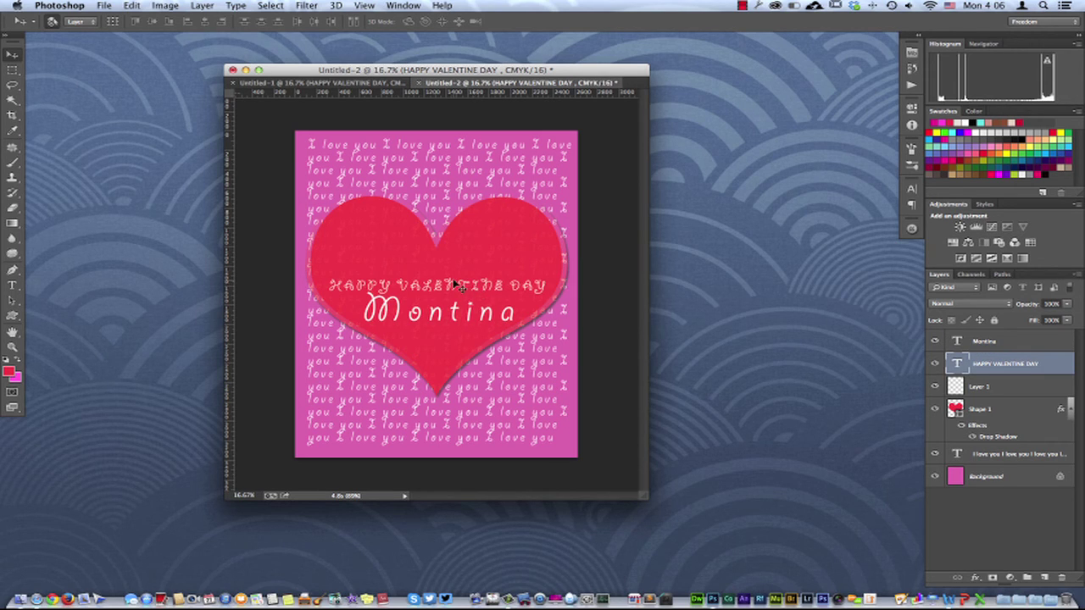
{"action": "key", "text": "t"}
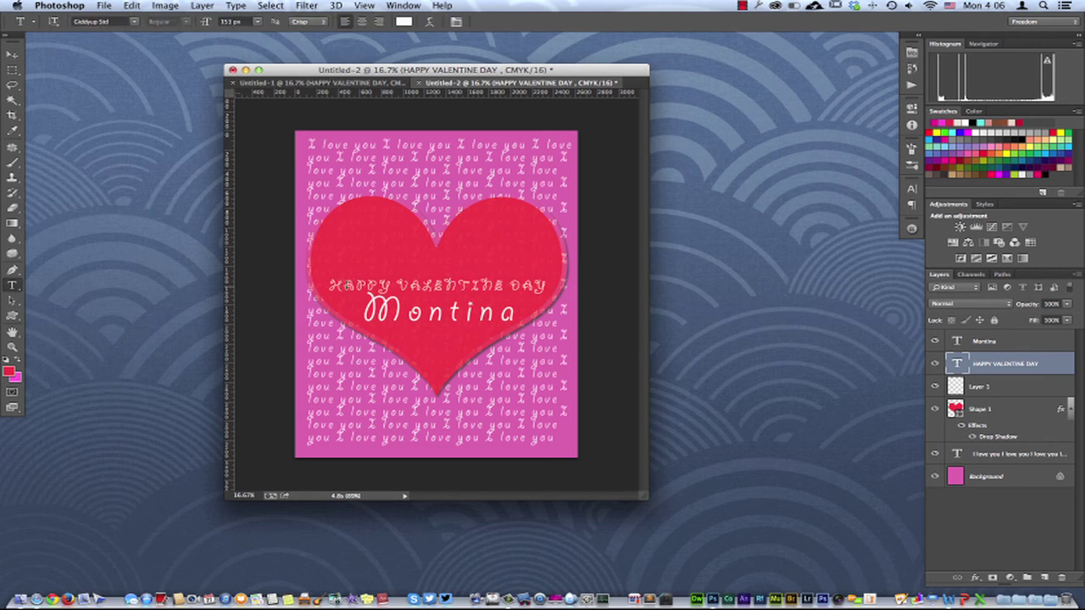
{"action": "left_click_drag", "start_coordinate": [328, 287], "coordinate": [551, 289]}
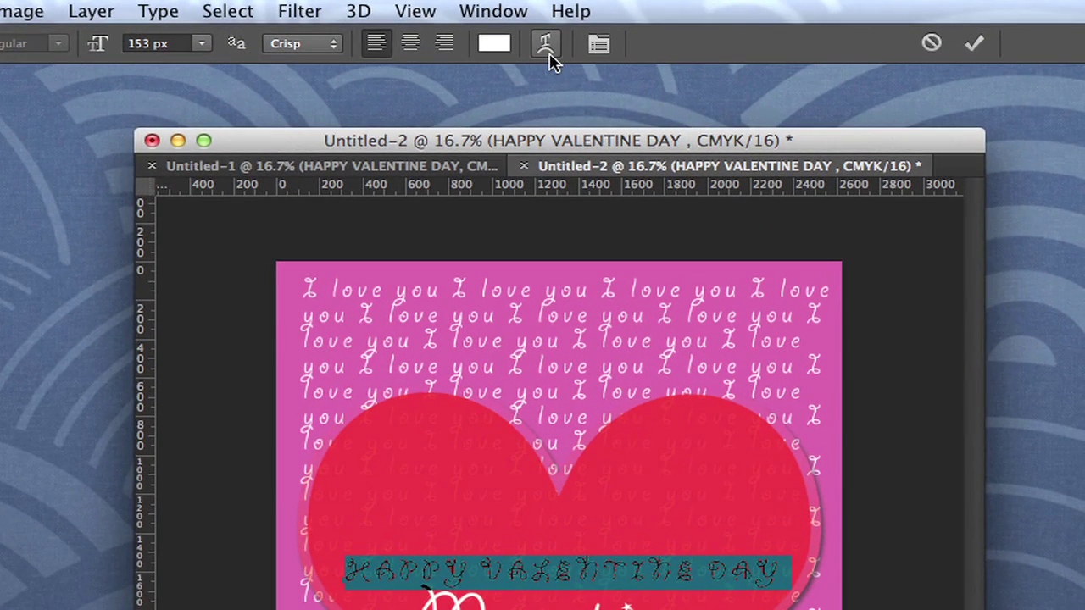
{"action": "left_click", "coordinate": [548, 59]}
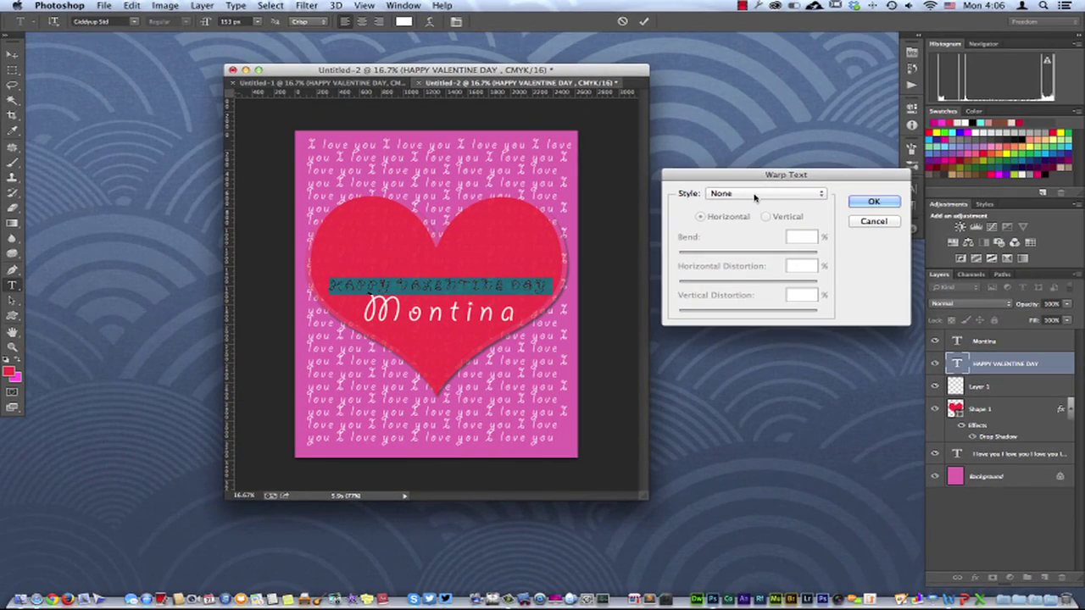
{"action": "left_click", "coordinate": [754, 194]}
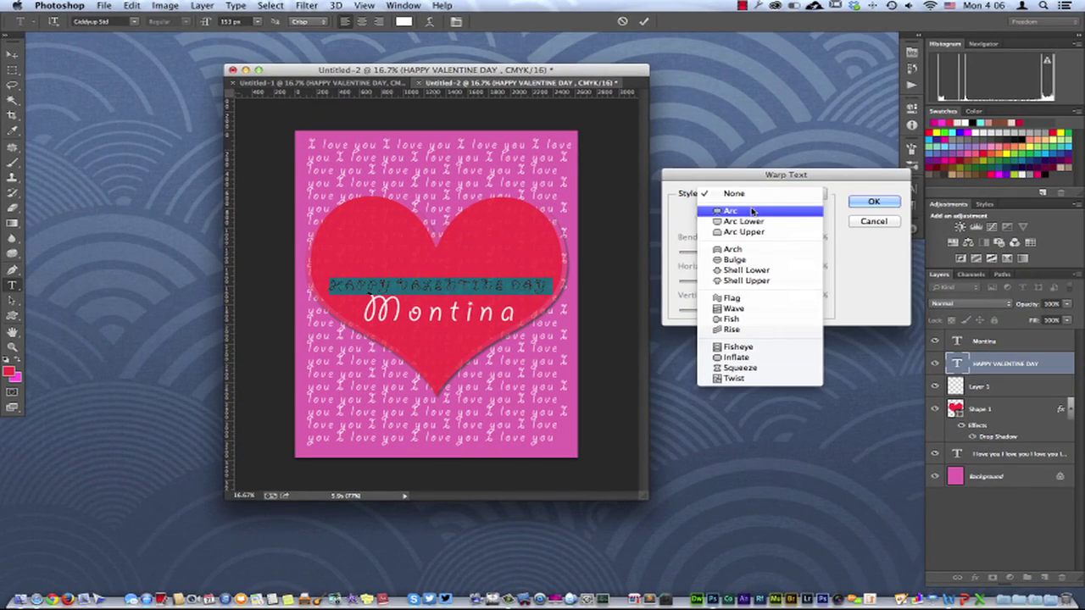
{"action": "left_click", "coordinate": [752, 212]}
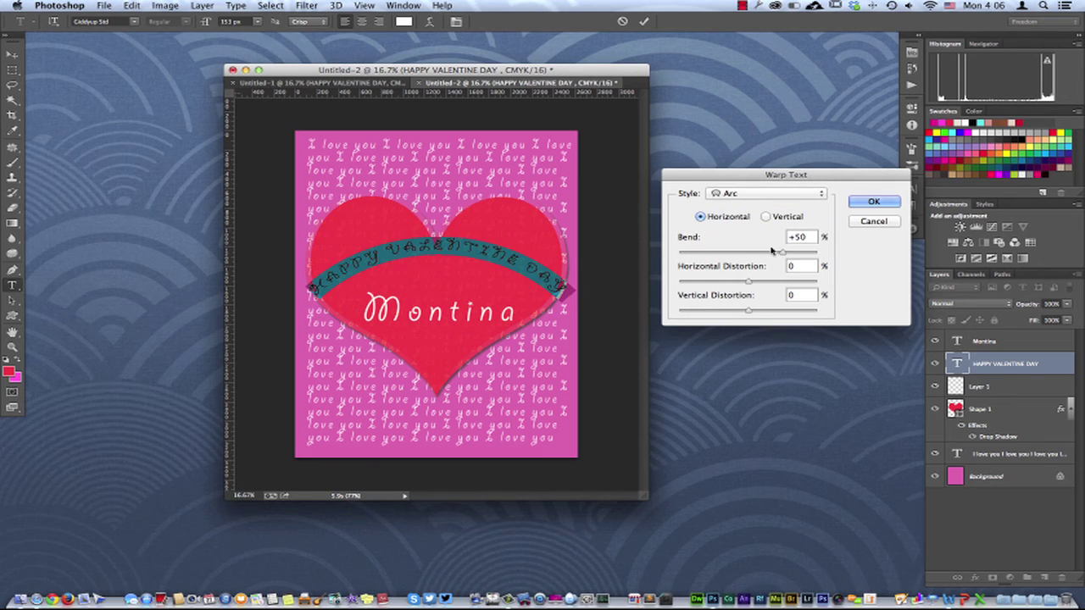
{"action": "left_click_drag", "start_coordinate": [780, 253], "coordinate": [761, 256]}
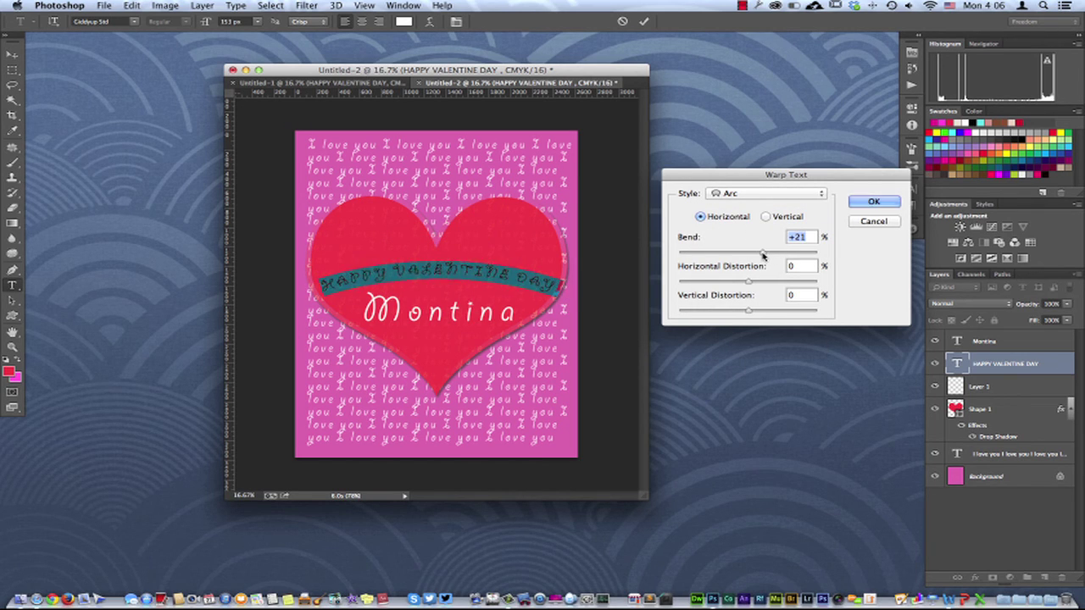
{"action": "left_click", "coordinate": [854, 209]}
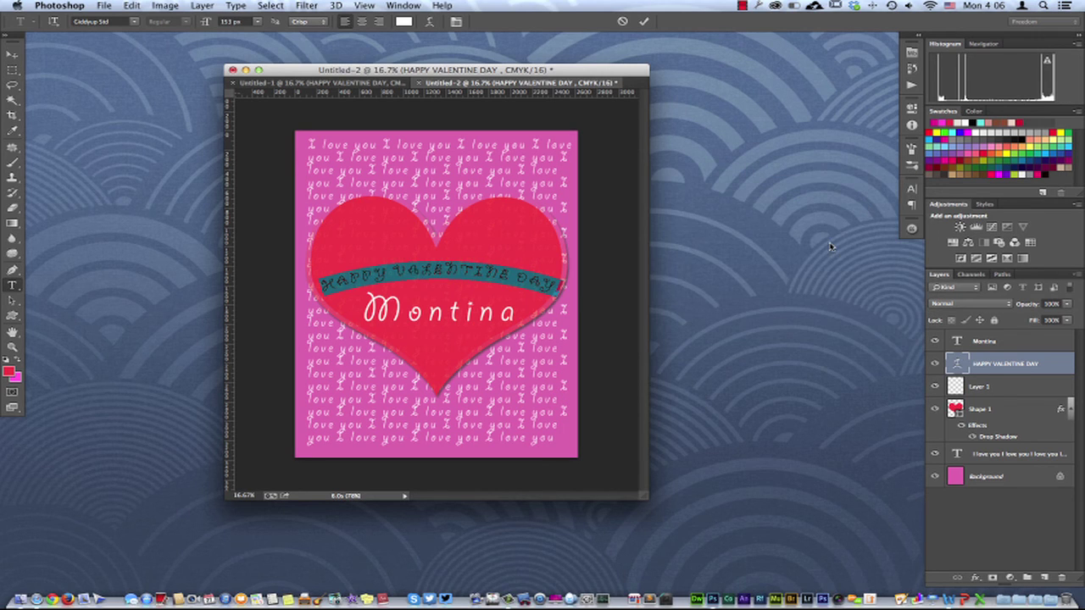
{"action": "key", "text": "super+Return"}
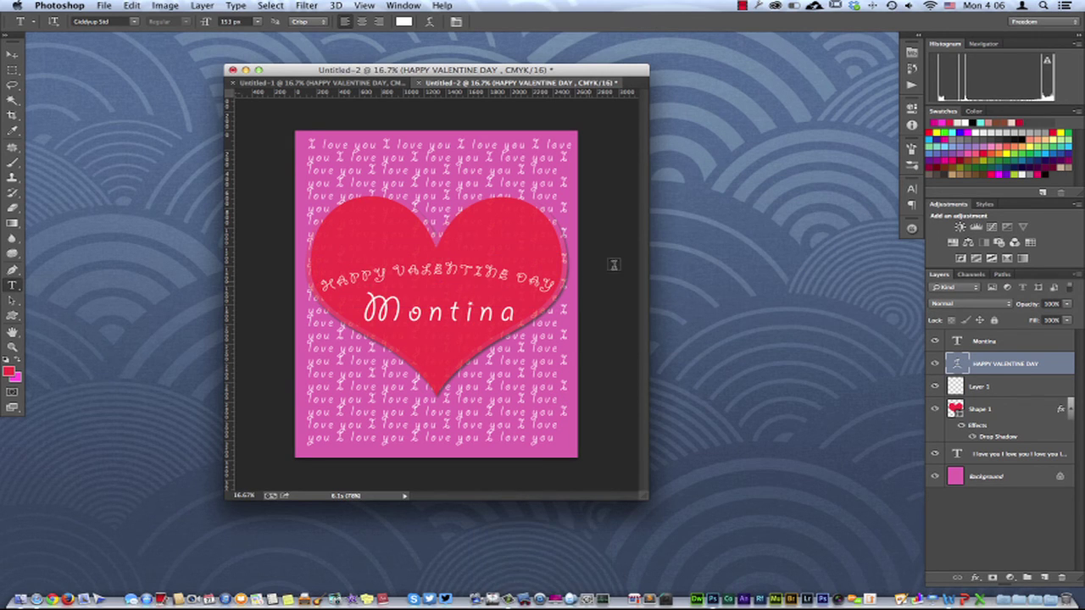
- Nudge the name text slightly upward, closer to the arched greeting on the heart
{"action": "key", "text": "v"}
{"action": "left_click", "coordinate": [456, 322]}
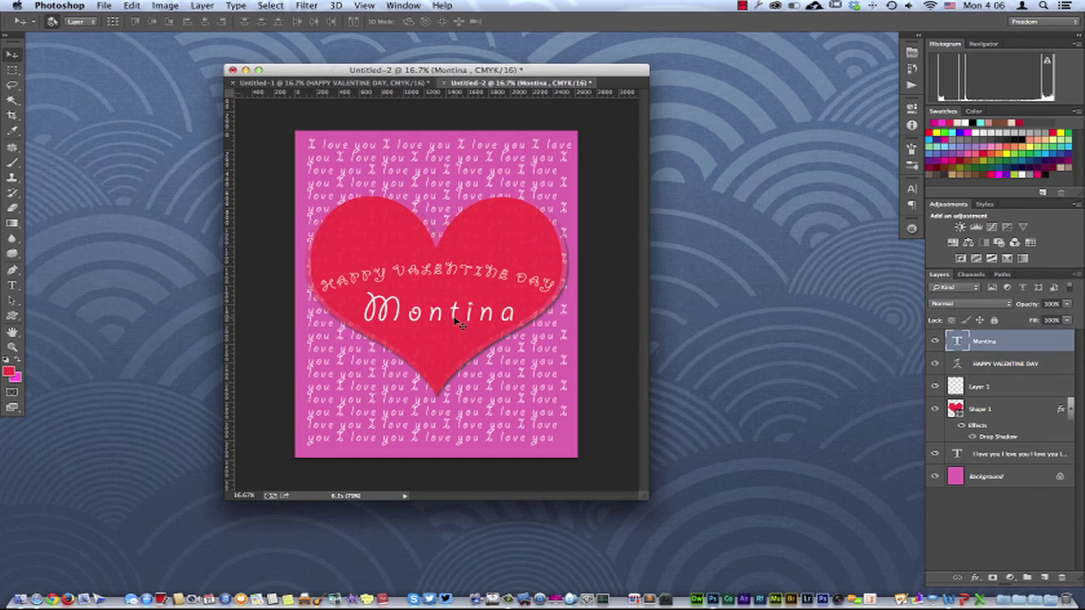
{"action": "key", "text": "shift+Up"}
{"action": "key", "text": "shift+Up"}
{"action": "key", "text": "shift+Up"}
{"action": "key", "text": "shift+Up"}
{"action": "key", "text": "shift+Up"}
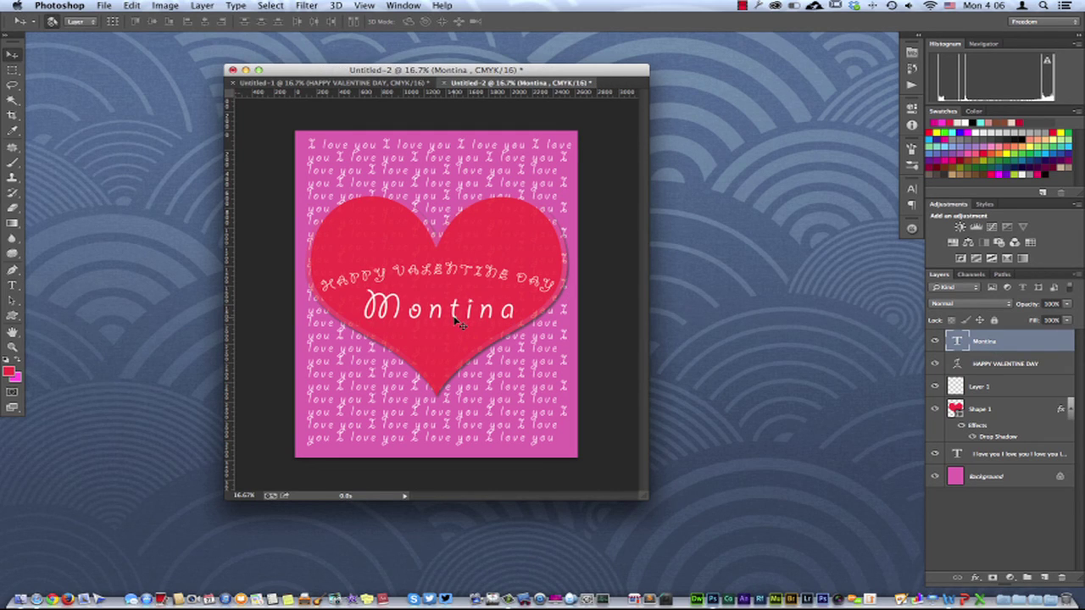